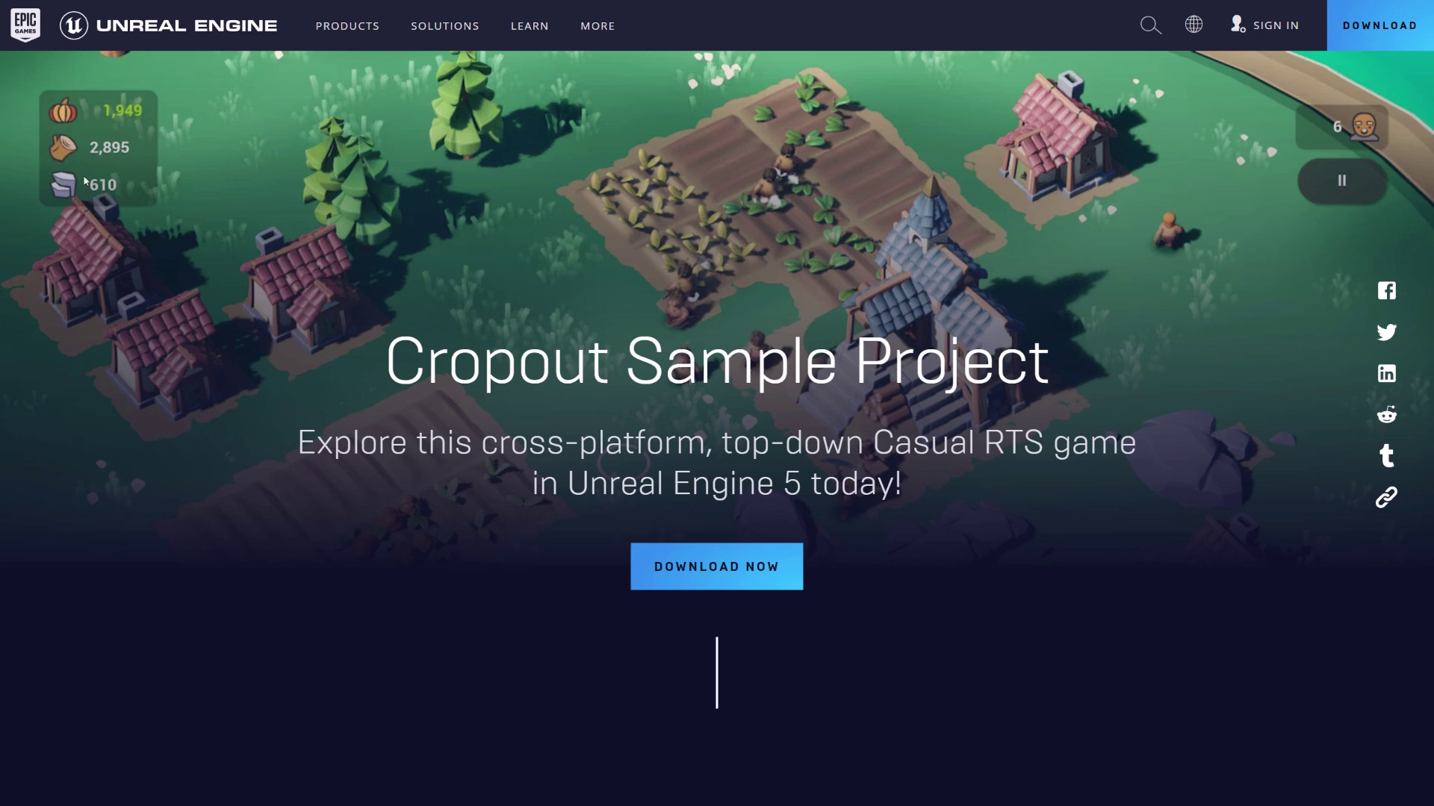
Step: Scroll the Cropout page past the Sizzle video, Project overview and screenshot carousel to Demonstrated features
{"action": "scroll", "coordinate": [765, 329], "scroll_direction": "down", "scroll_amount": 10}
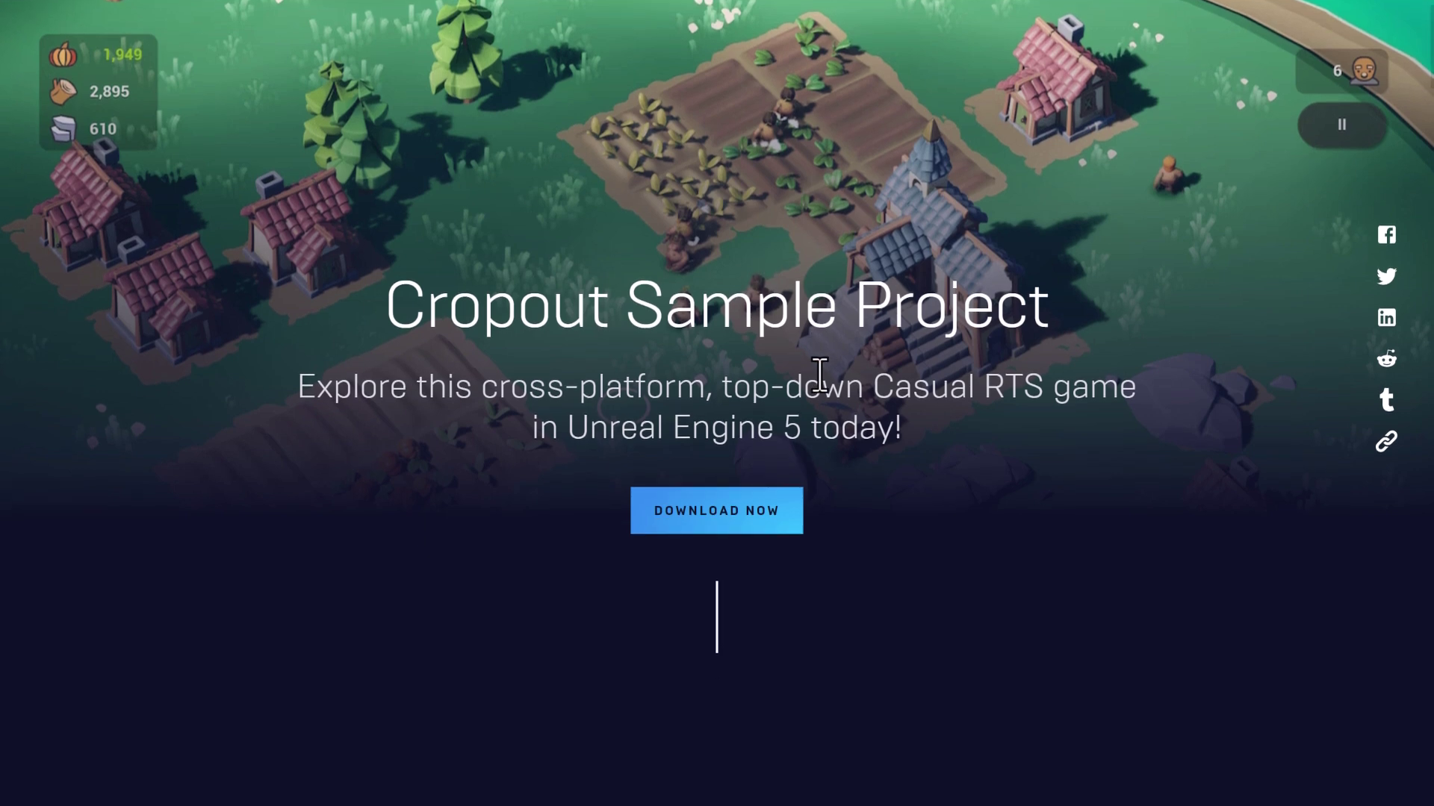
{"action": "scroll", "coordinate": [819, 377], "scroll_direction": "down", "scroll_amount": 2}
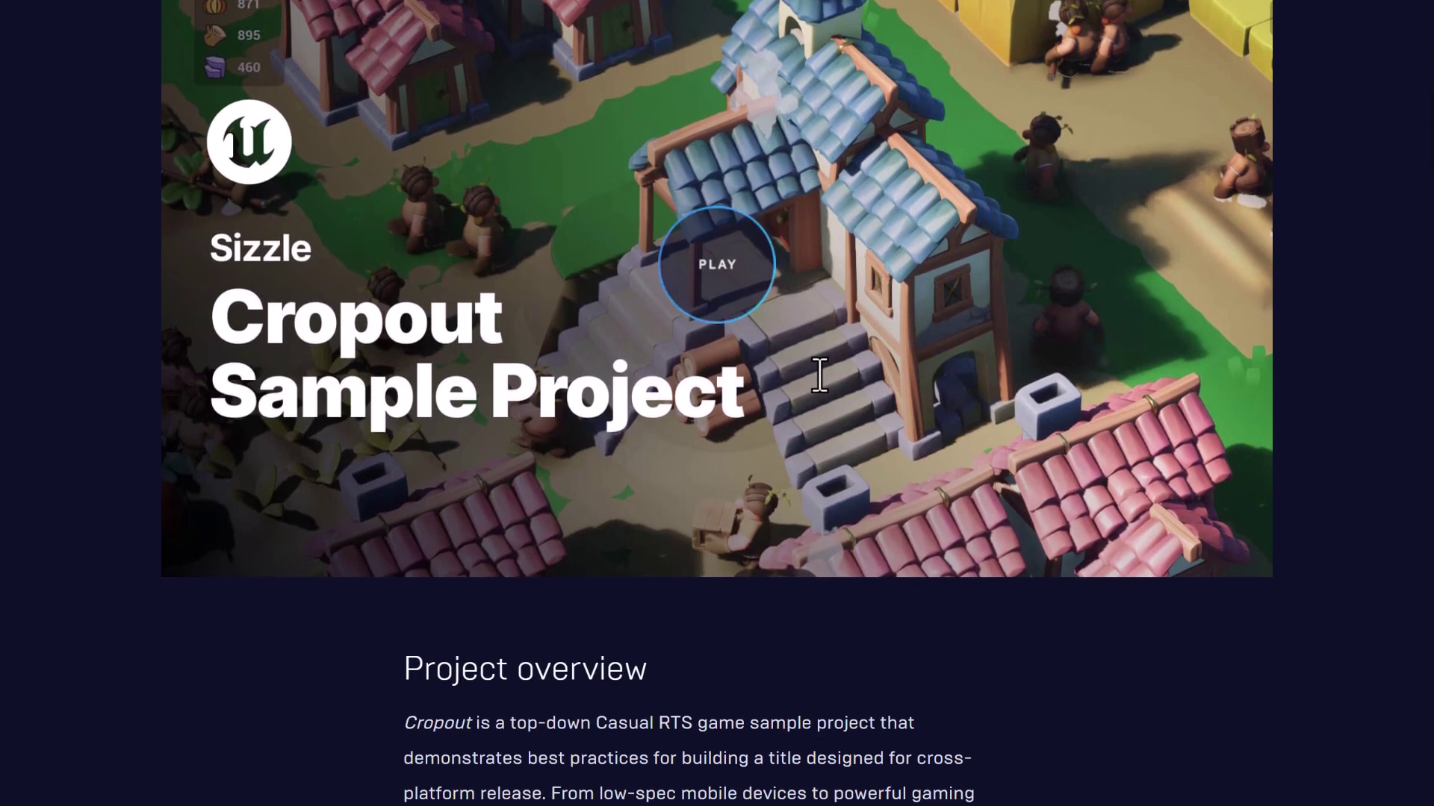
{"action": "scroll", "coordinate": [819, 377], "scroll_direction": "down", "scroll_amount": 5}
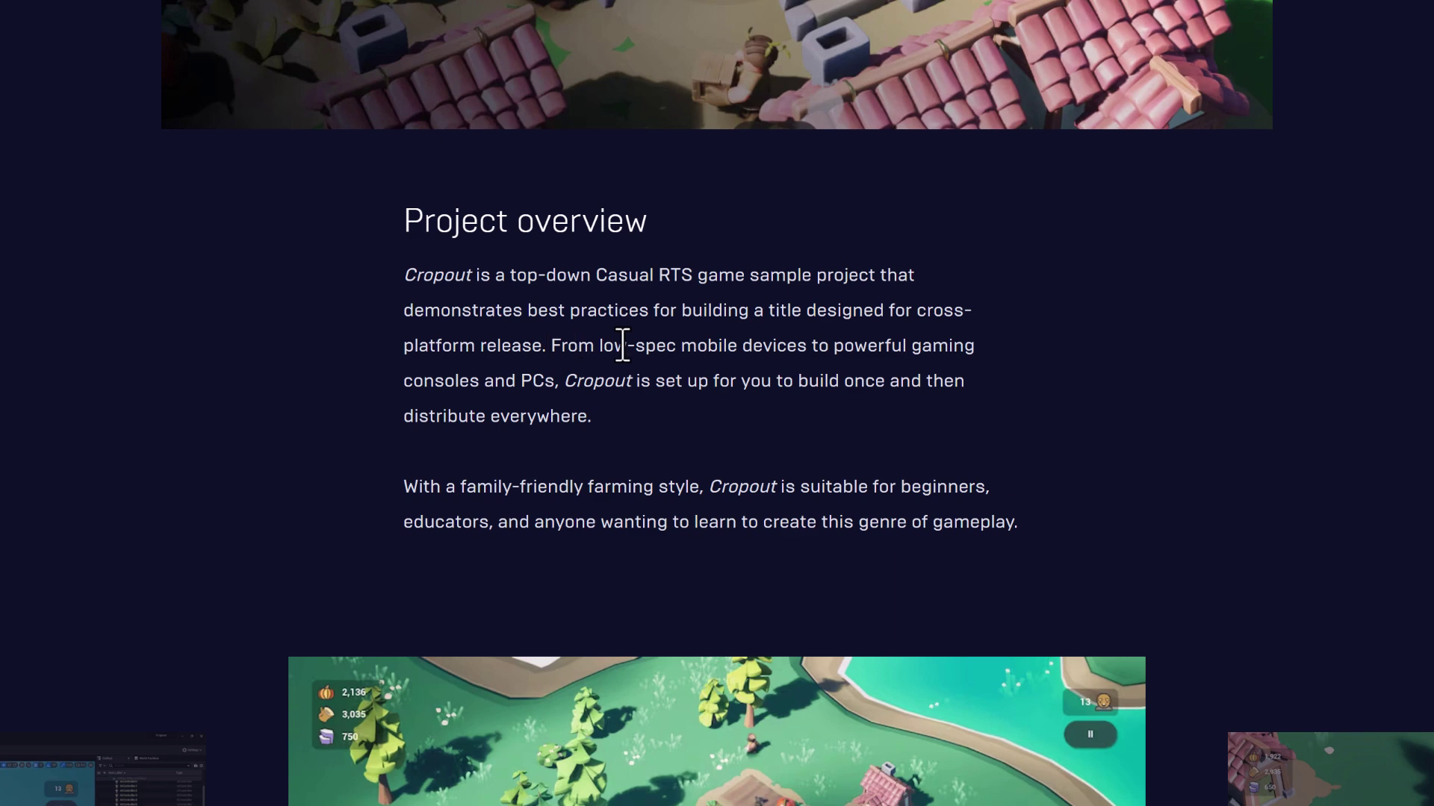
{"action": "scroll", "coordinate": [642, 346], "scroll_direction": "down", "scroll_amount": 2}
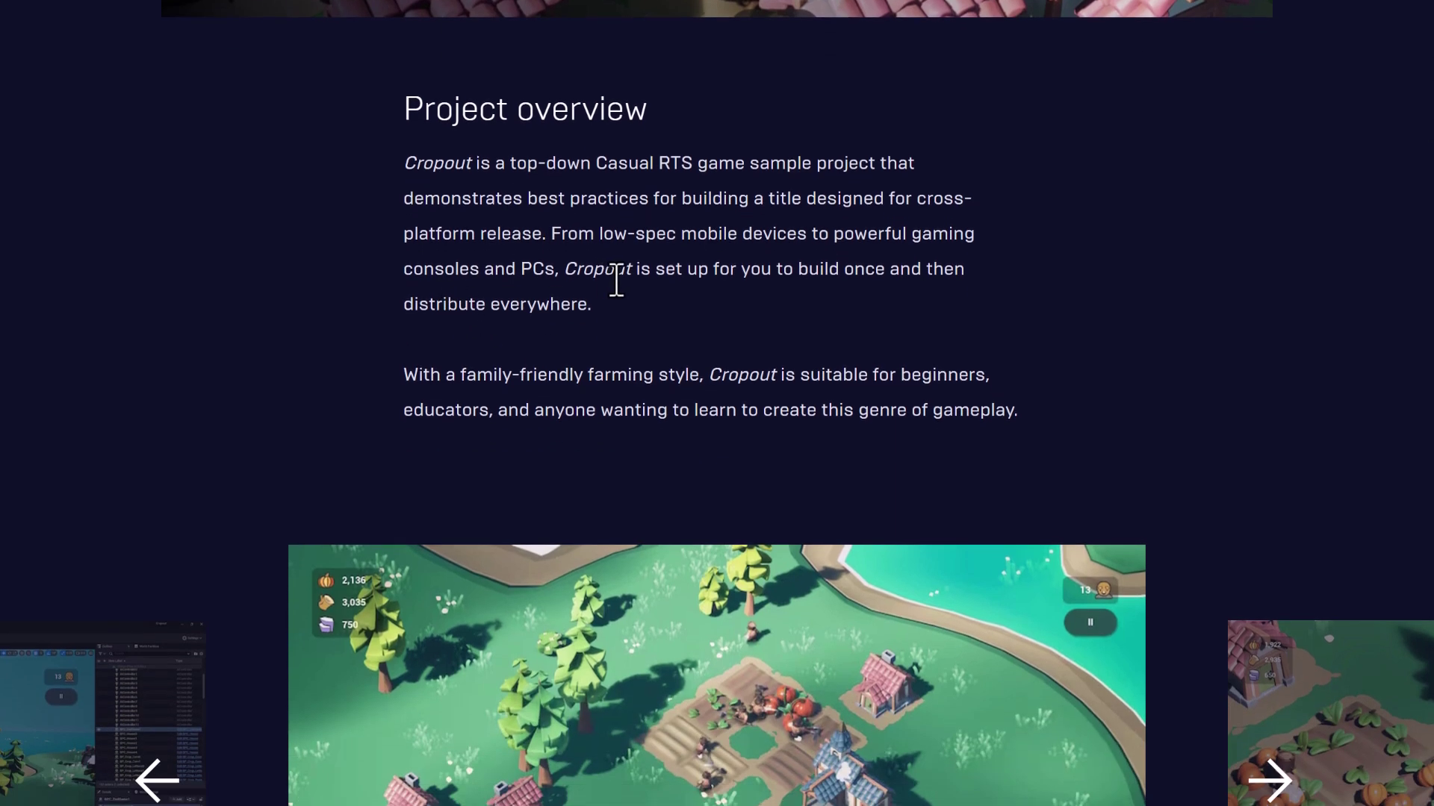
{"action": "scroll", "coordinate": [704, 282], "scroll_direction": "down", "scroll_amount": 8}
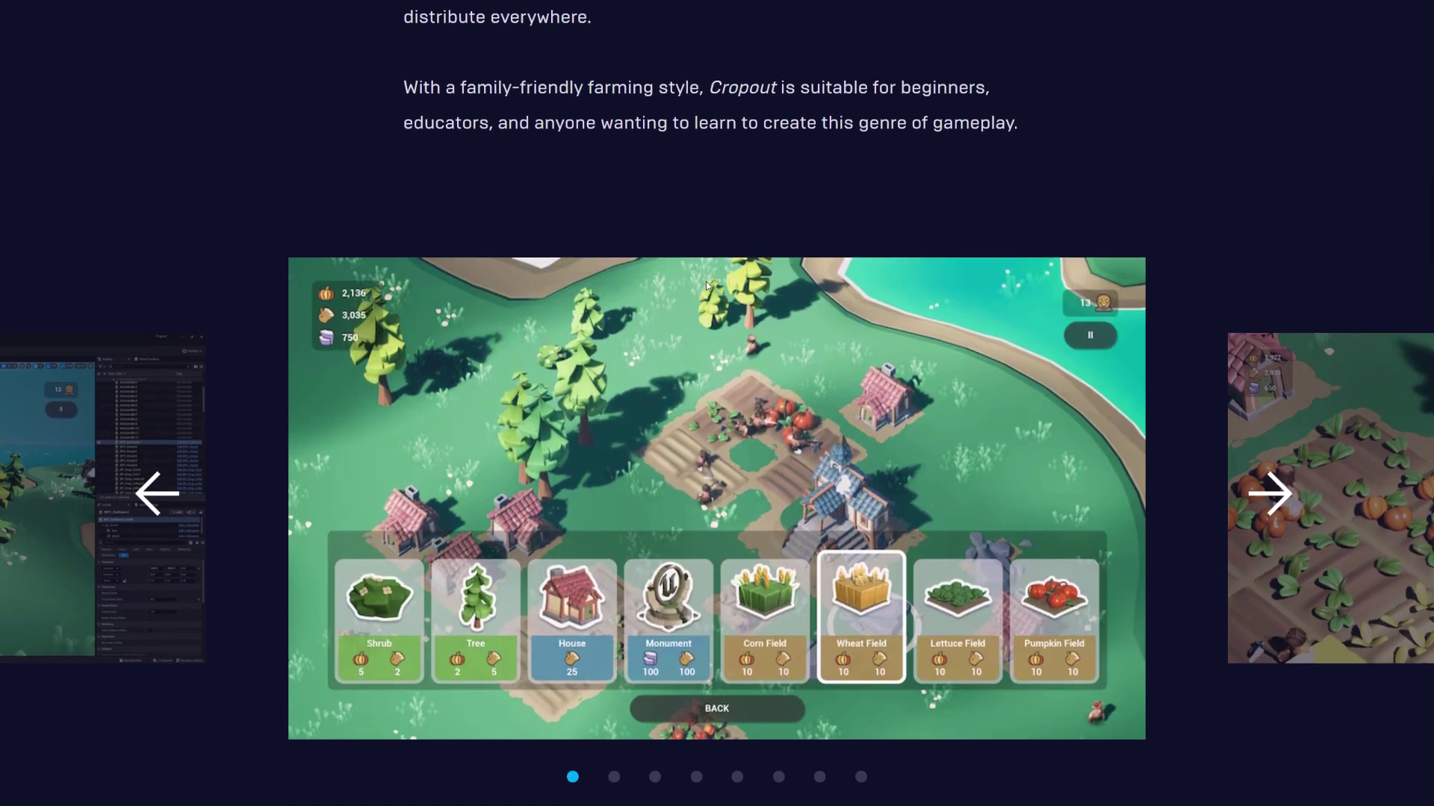
{"action": "scroll", "coordinate": [706, 281], "scroll_direction": "down", "scroll_amount": 5}
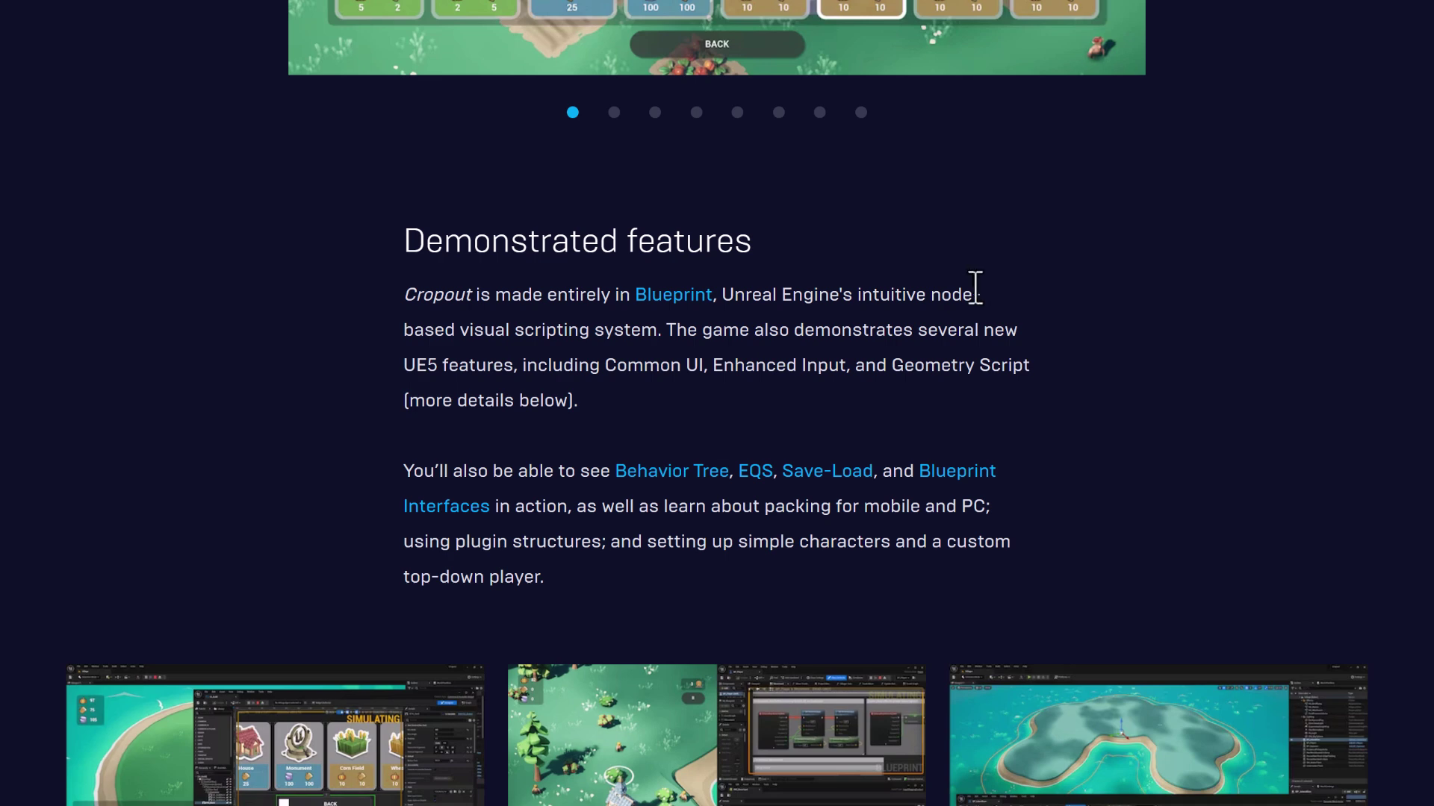
Step: Scroll through the Common UI, Enhanced Input and Geometry Script feature cards and the download section
{"action": "scroll", "coordinate": [754, 368], "scroll_direction": "down", "scroll_amount": 3}
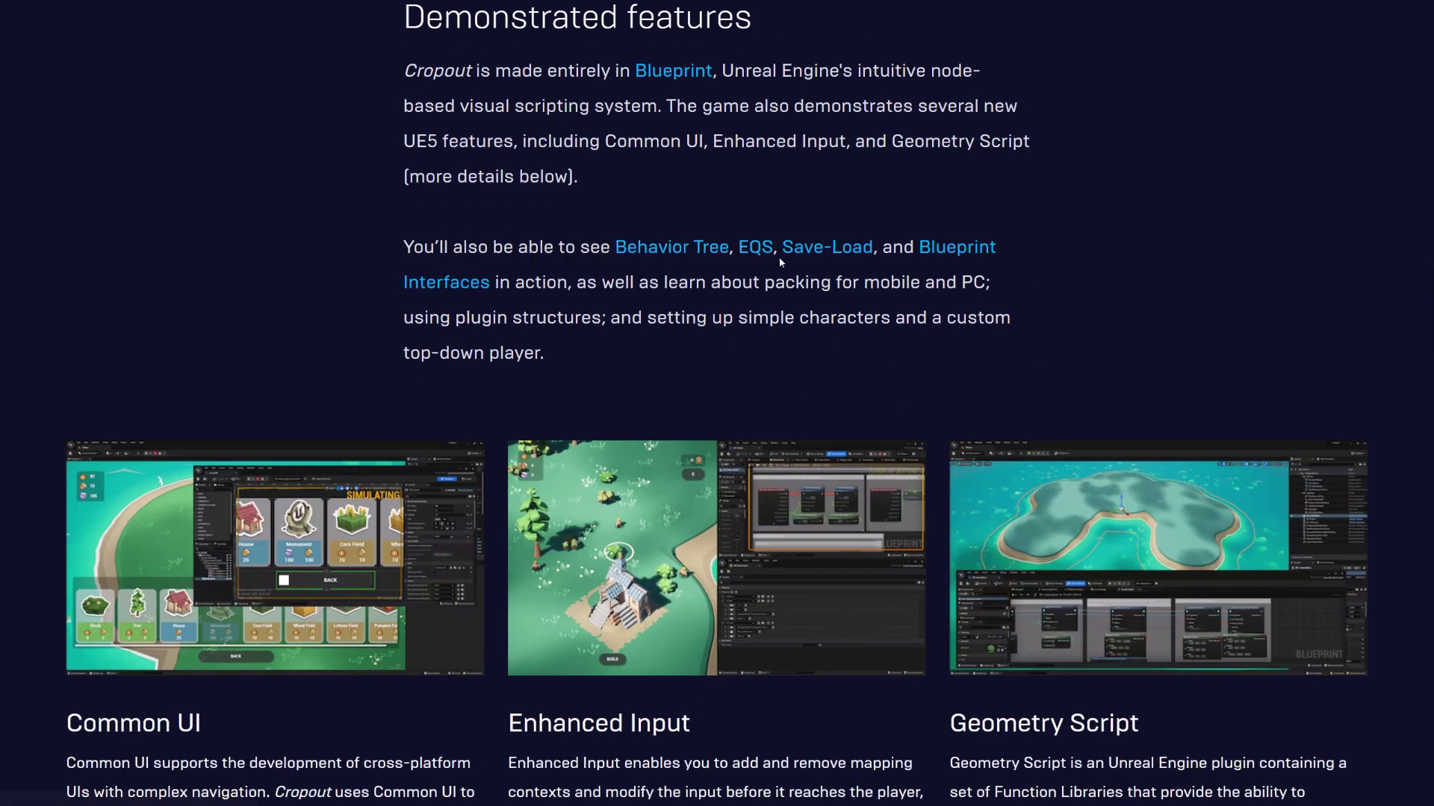
{"action": "scroll", "coordinate": [603, 286], "scroll_direction": "down", "scroll_amount": 6}
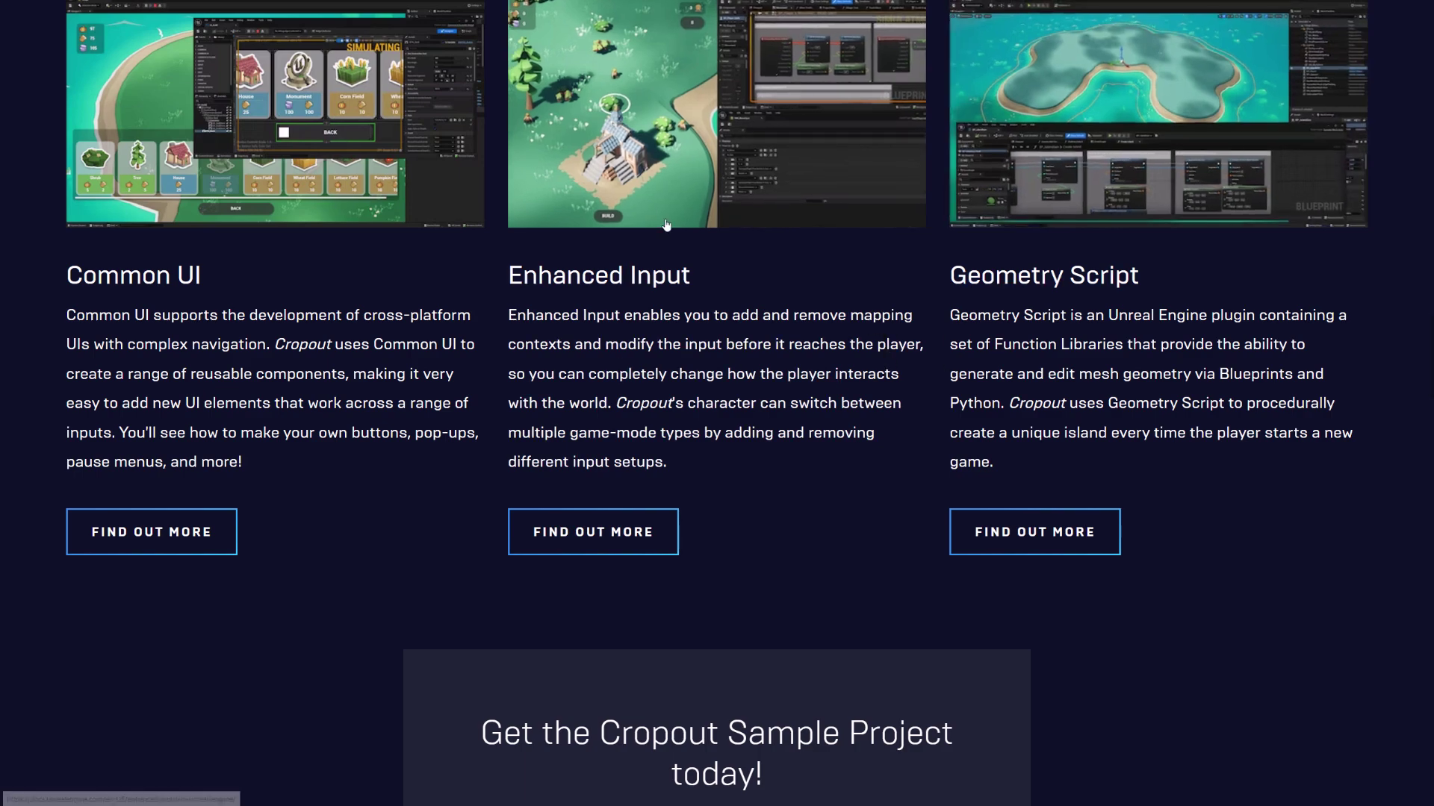
{"action": "scroll", "coordinate": [836, 521], "scroll_direction": "down", "scroll_amount": 5}
{"action": "scroll", "coordinate": [782, 355], "scroll_direction": "down", "scroll_amount": 3}
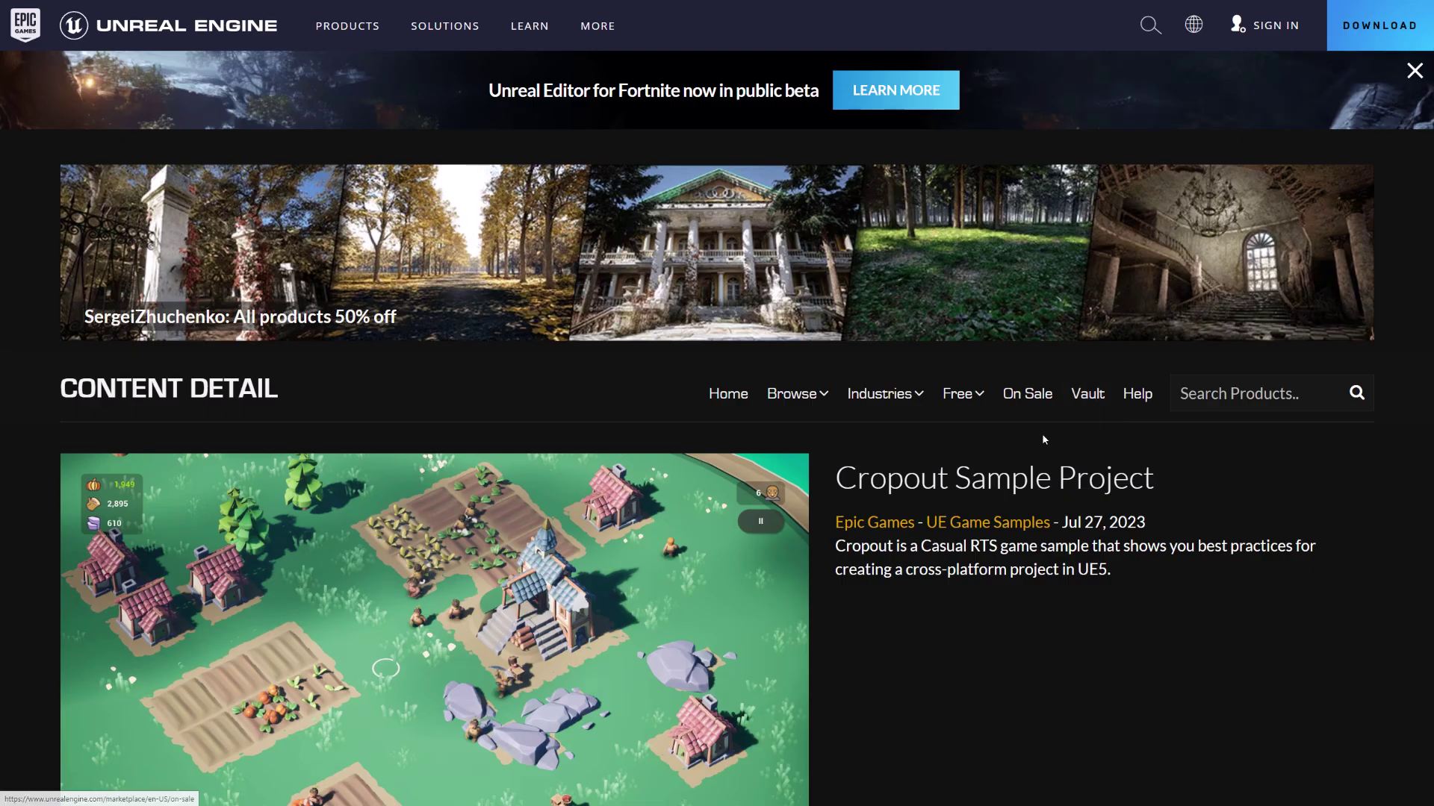
Step: Scroll to the Sign in to Download panel listing Windows, Mac and engine version 5.2
{"action": "scroll", "coordinate": [1040, 442], "scroll_direction": "down", "scroll_amount": 5}
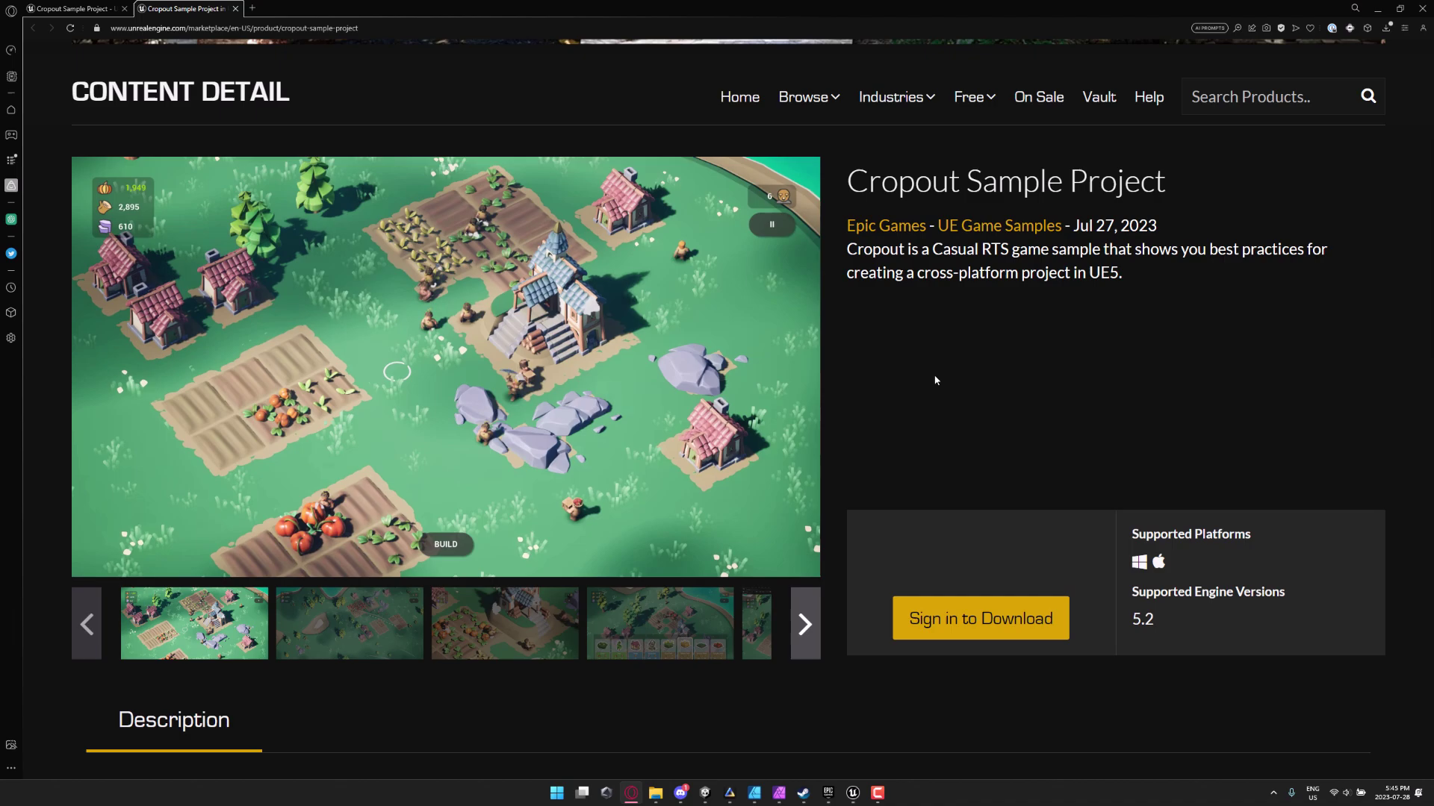
{"action": "left_click", "coordinate": [852, 792]}
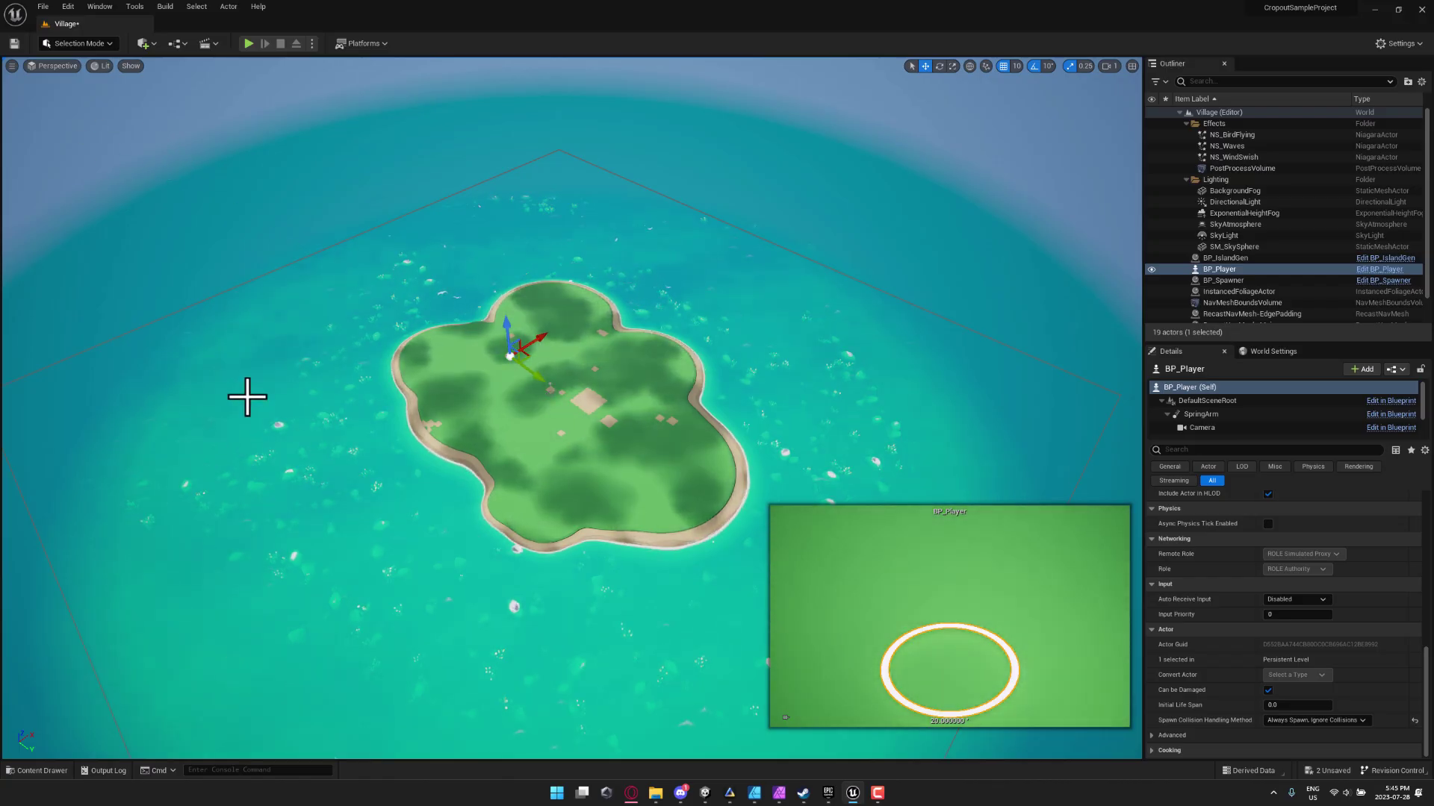
{"action": "right_click_drag", "start_coordinate": [620, 414], "coordinate": [495, 290]}
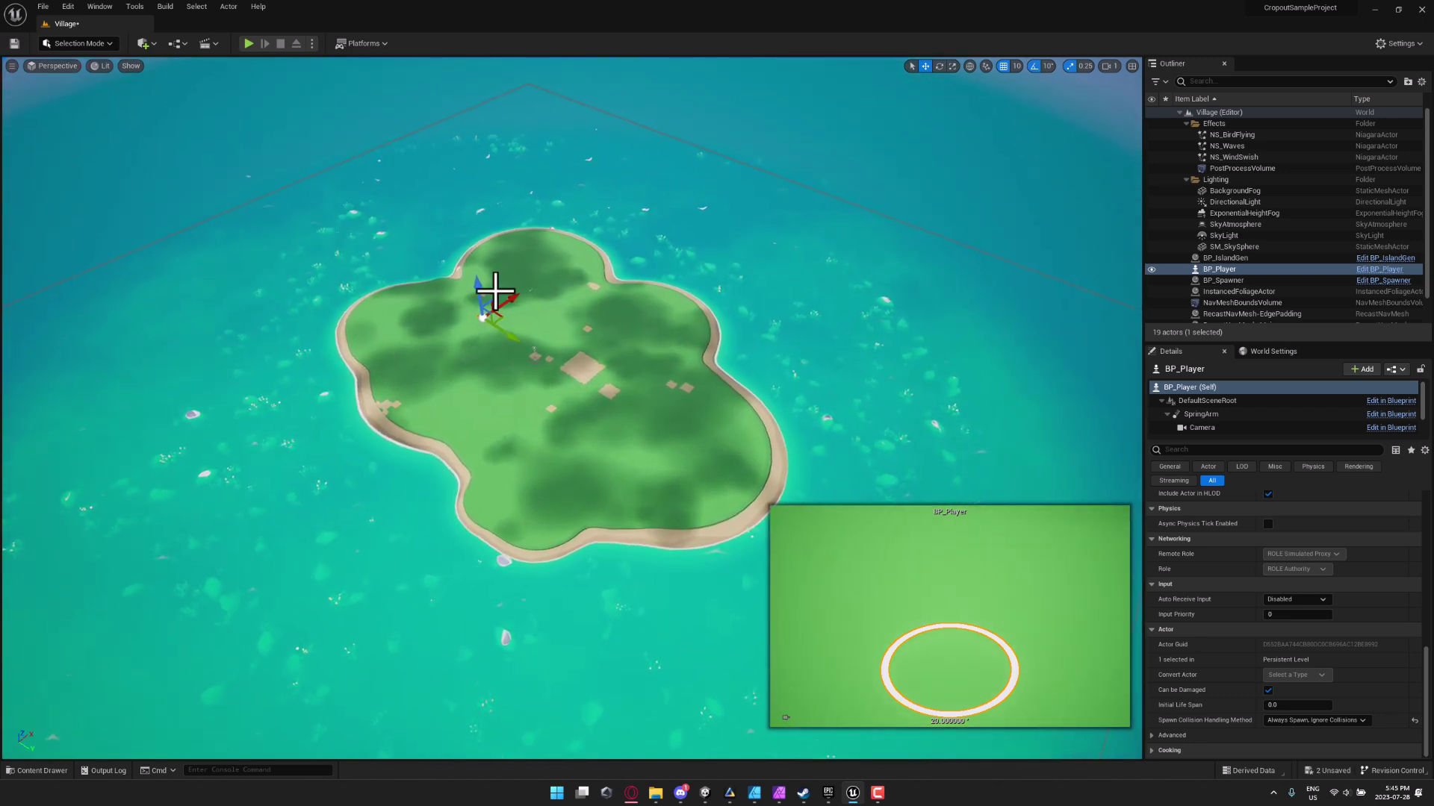
Step: Play the level, stop and relaunch it with Alt+P, then free the mouse and pause the game
{"action": "left_click", "coordinate": [249, 43]}
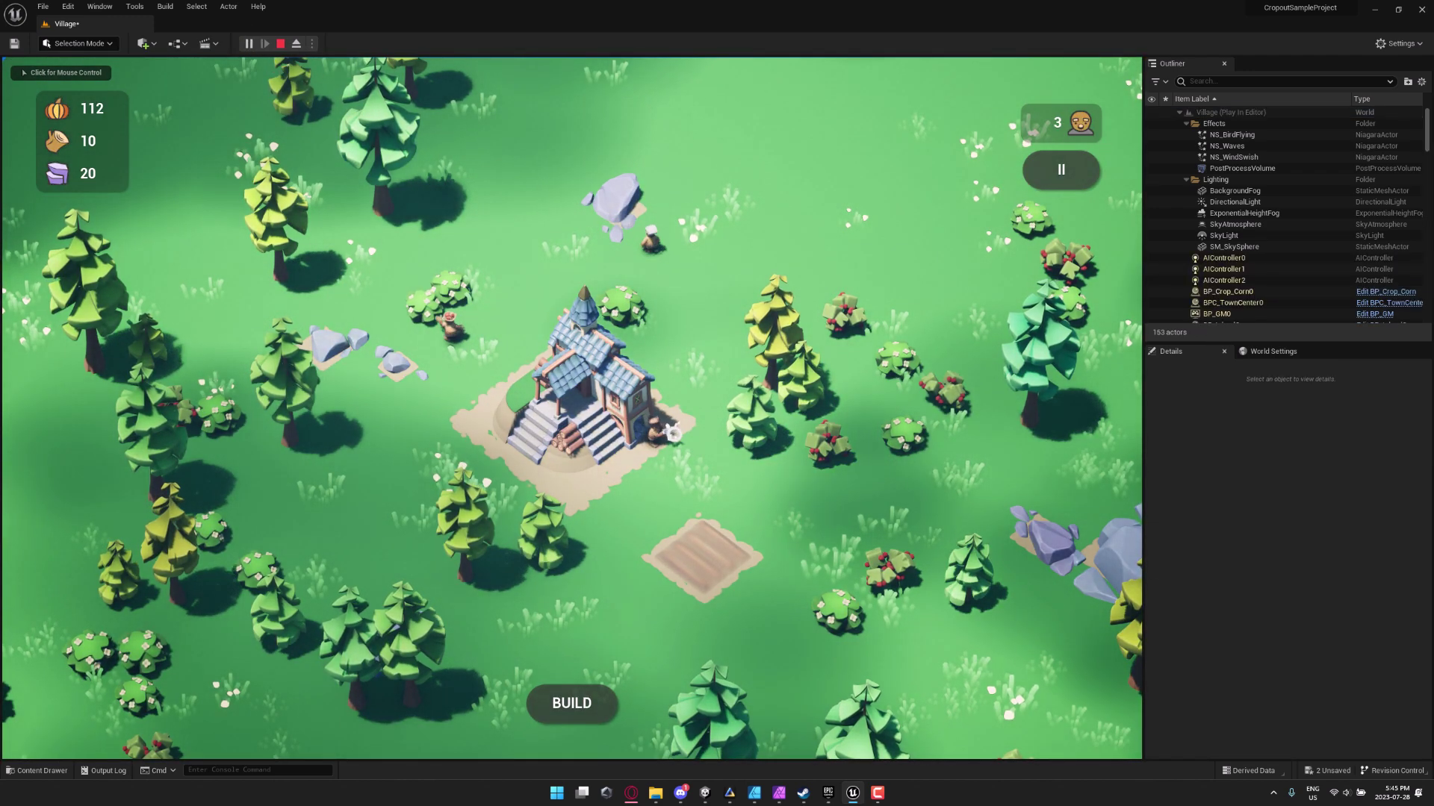
{"action": "key", "text": "Escape"}
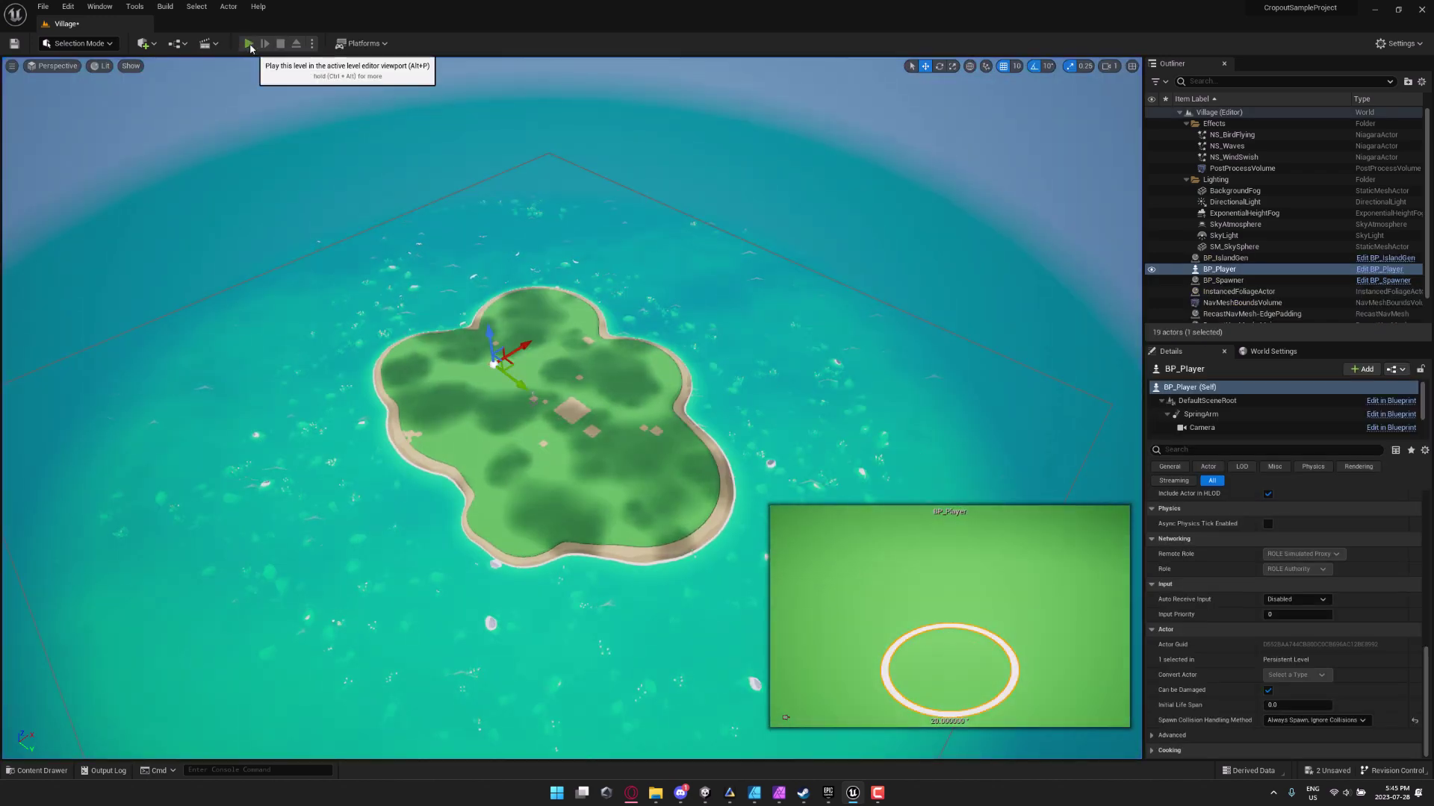
{"action": "key", "text": "alt+p"}
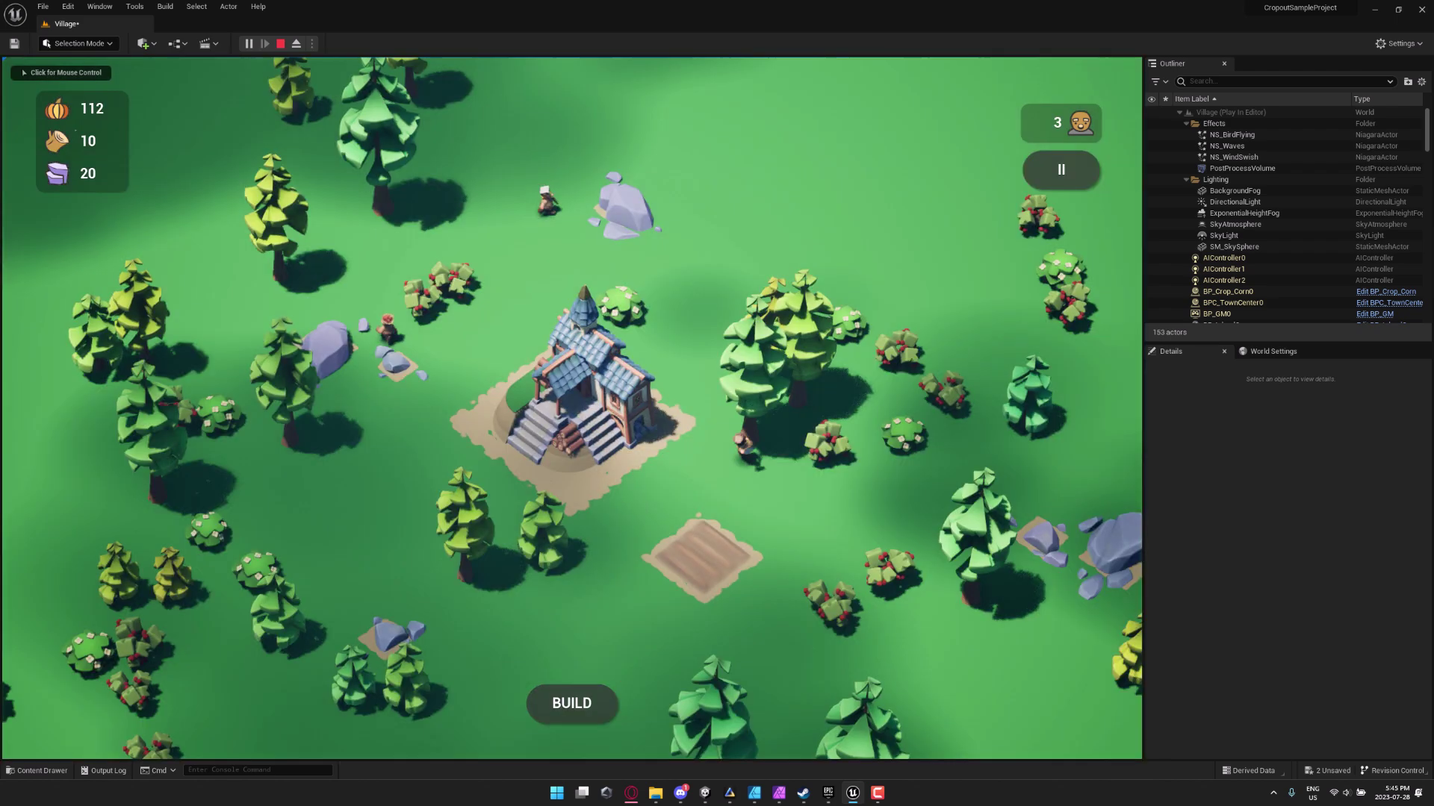
{"action": "key", "text": "shift+F1"}
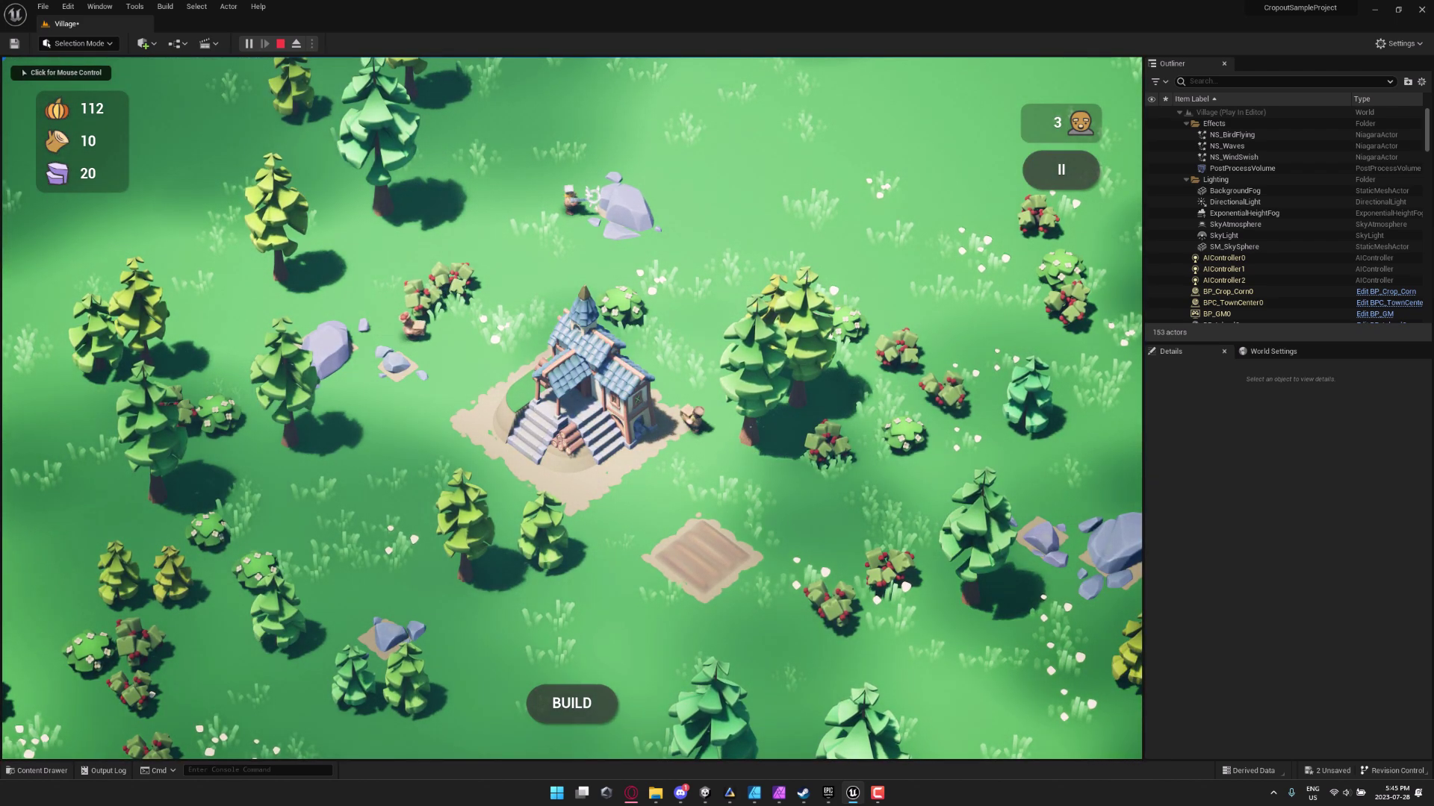
{"action": "left_click", "coordinate": [1061, 170]}
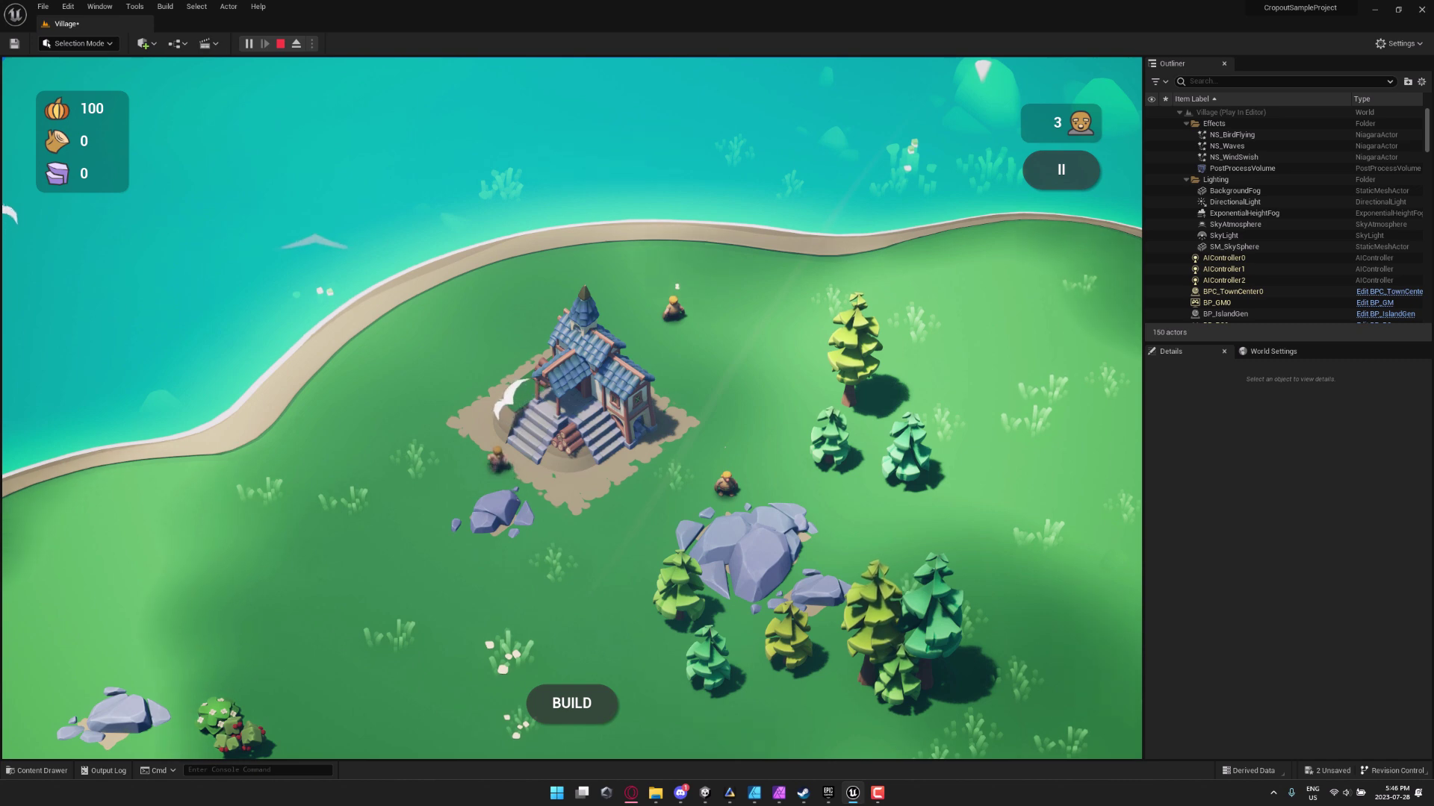
Step: Restart the game from the pause menu and send villagers to the trees, rocks and a berry bush
{"action": "left_click", "coordinate": [1046, 172]}
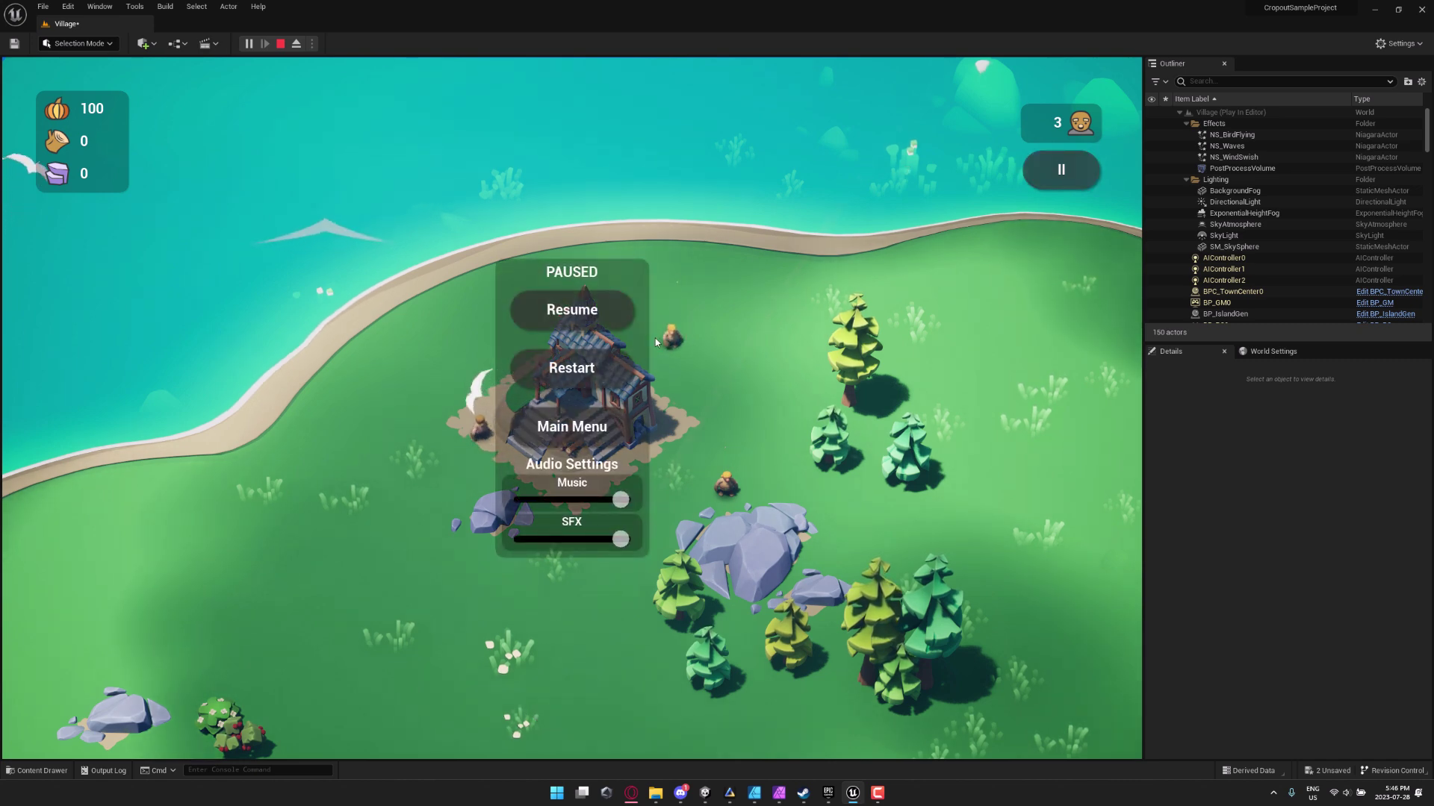
{"action": "left_click", "coordinate": [588, 383]}
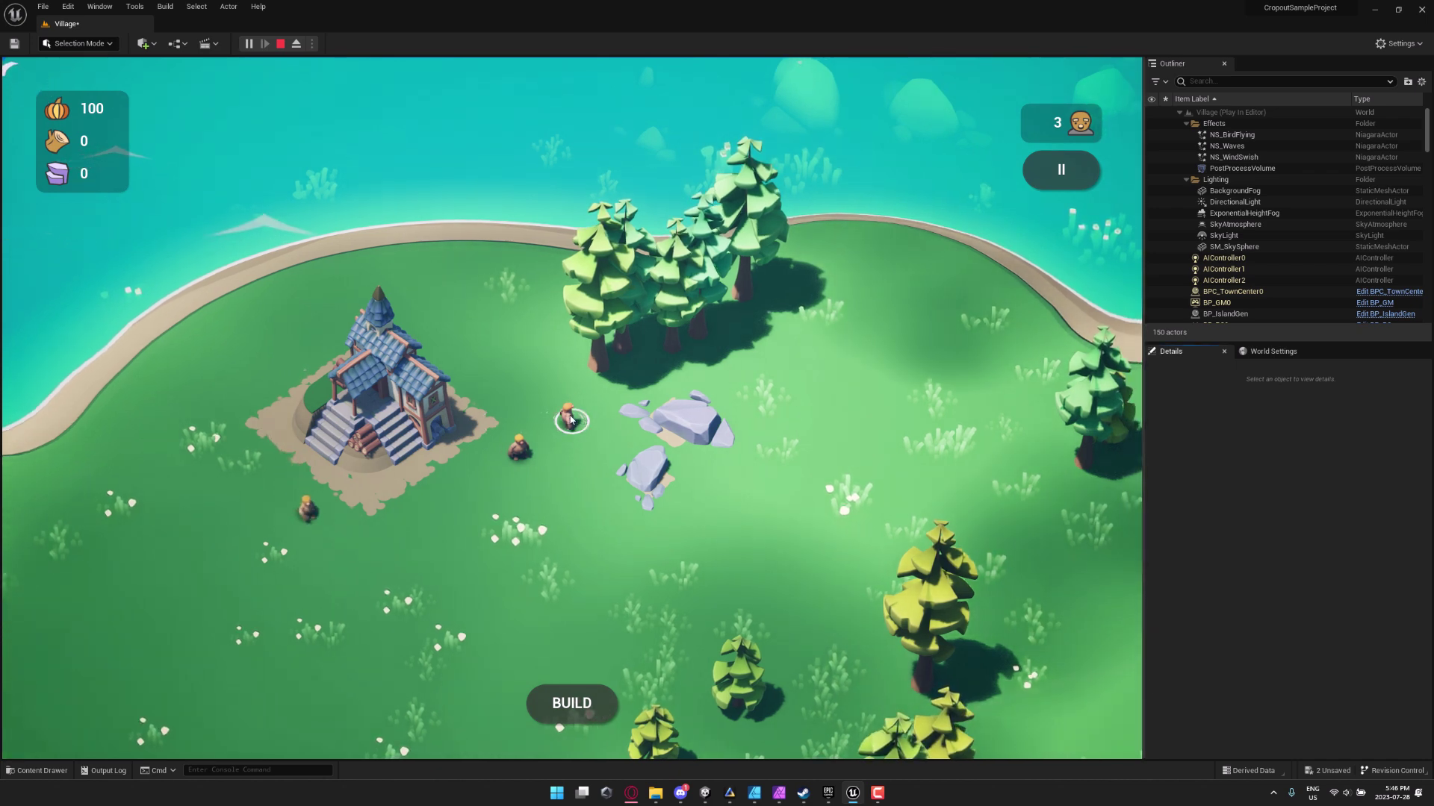
{"action": "left_click_drag", "start_coordinate": [571, 420], "coordinate": [606, 342]}
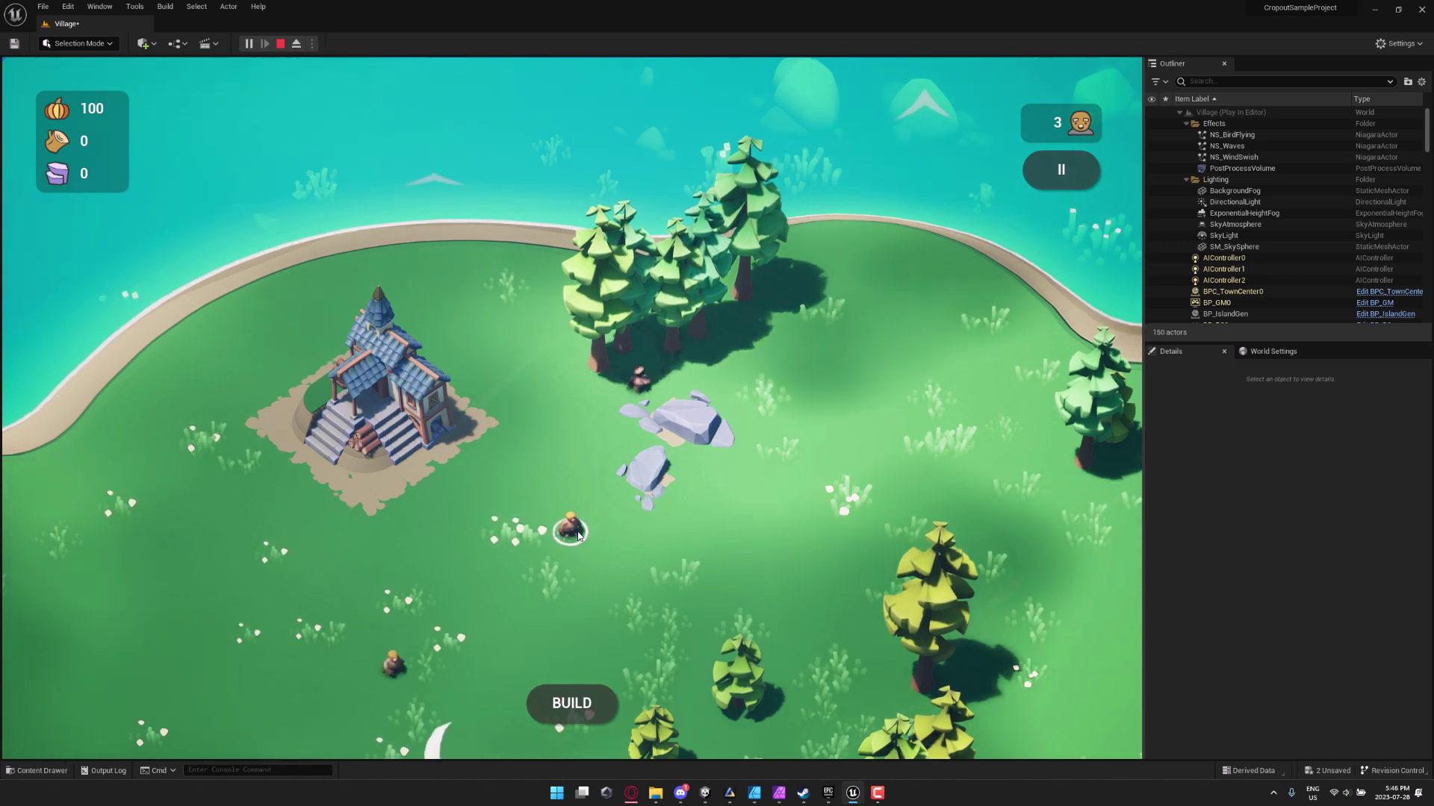
{"action": "left_click_drag", "start_coordinate": [579, 536], "coordinate": [640, 470]}
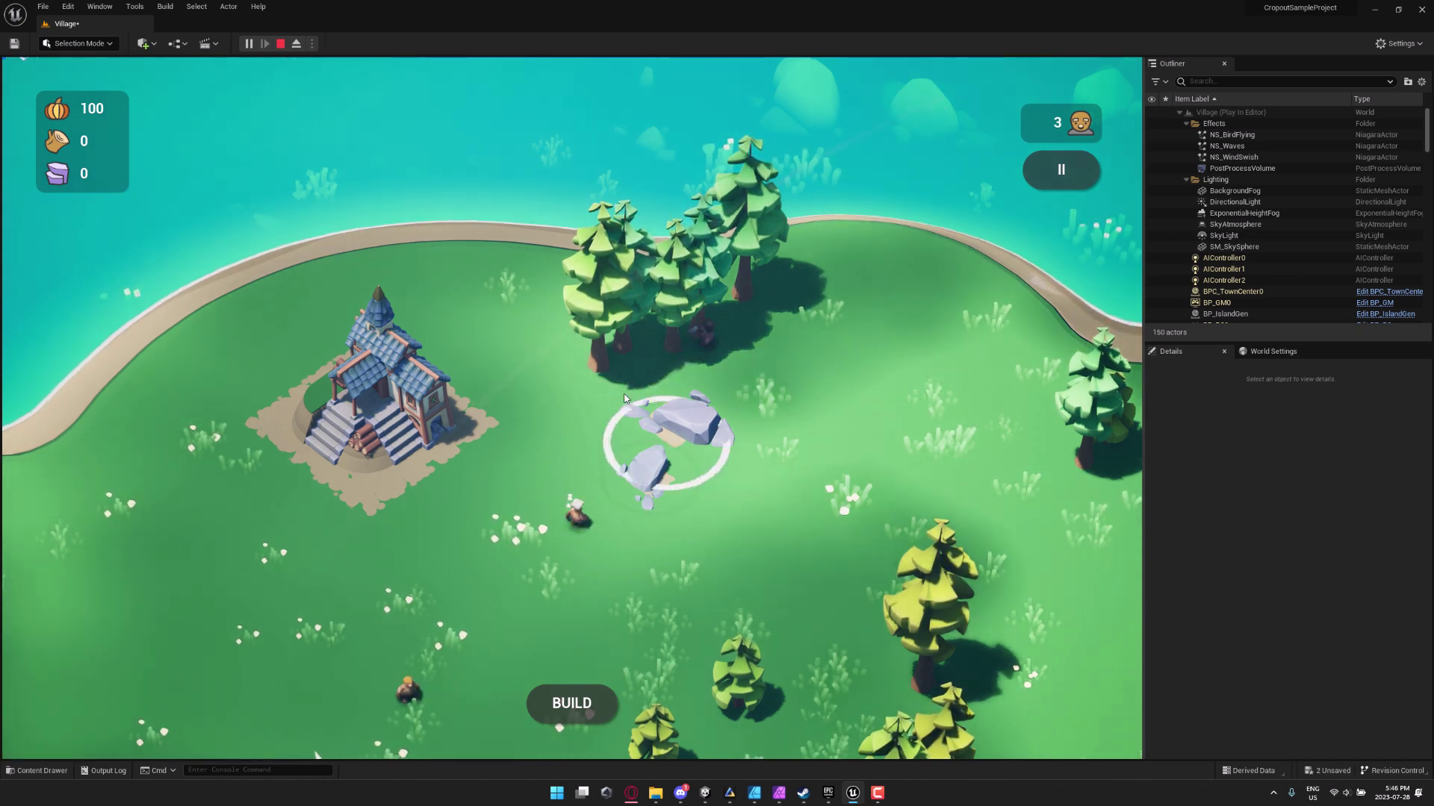
{"action": "key", "text": "s"}
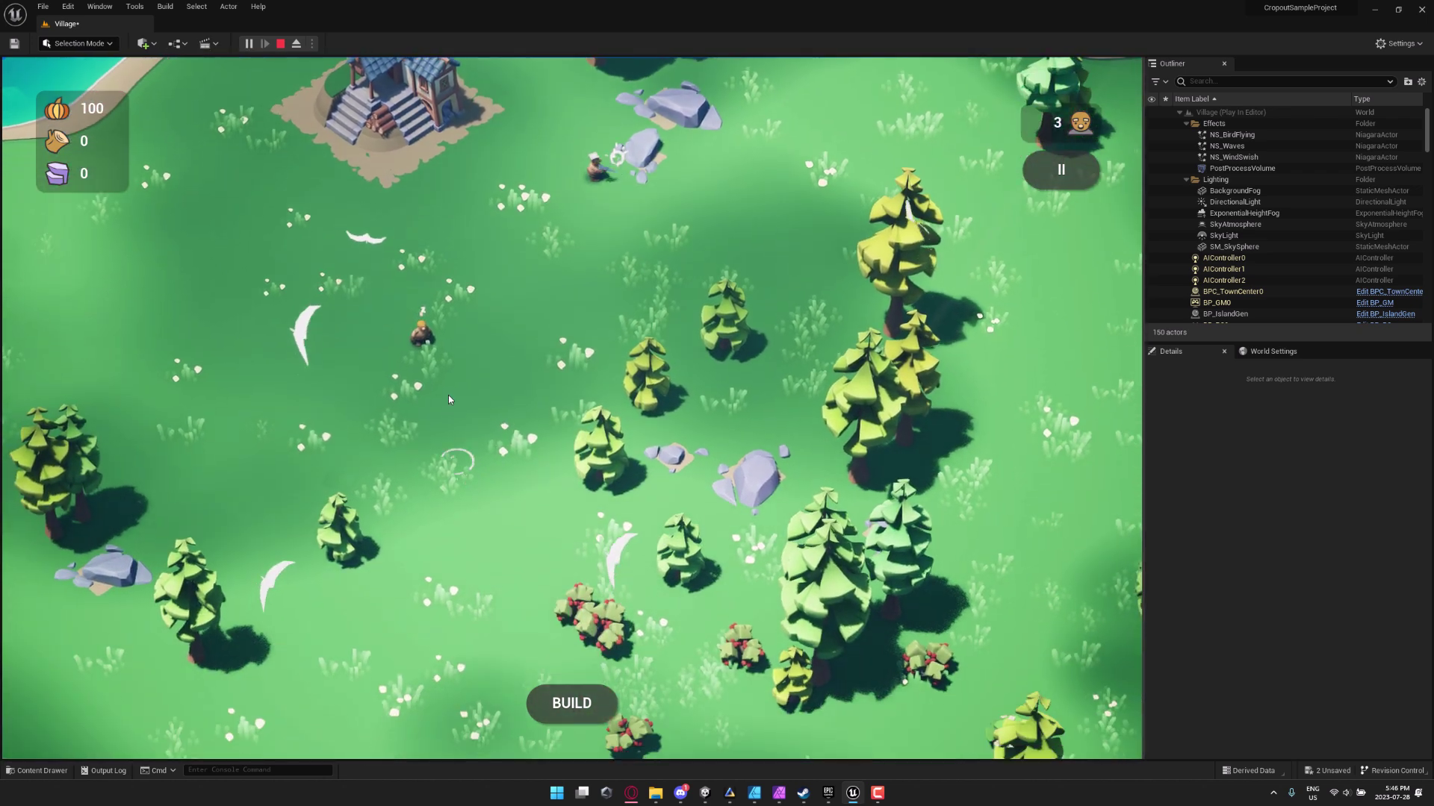
{"action": "left_click_drag", "start_coordinate": [422, 334], "coordinate": [649, 632]}
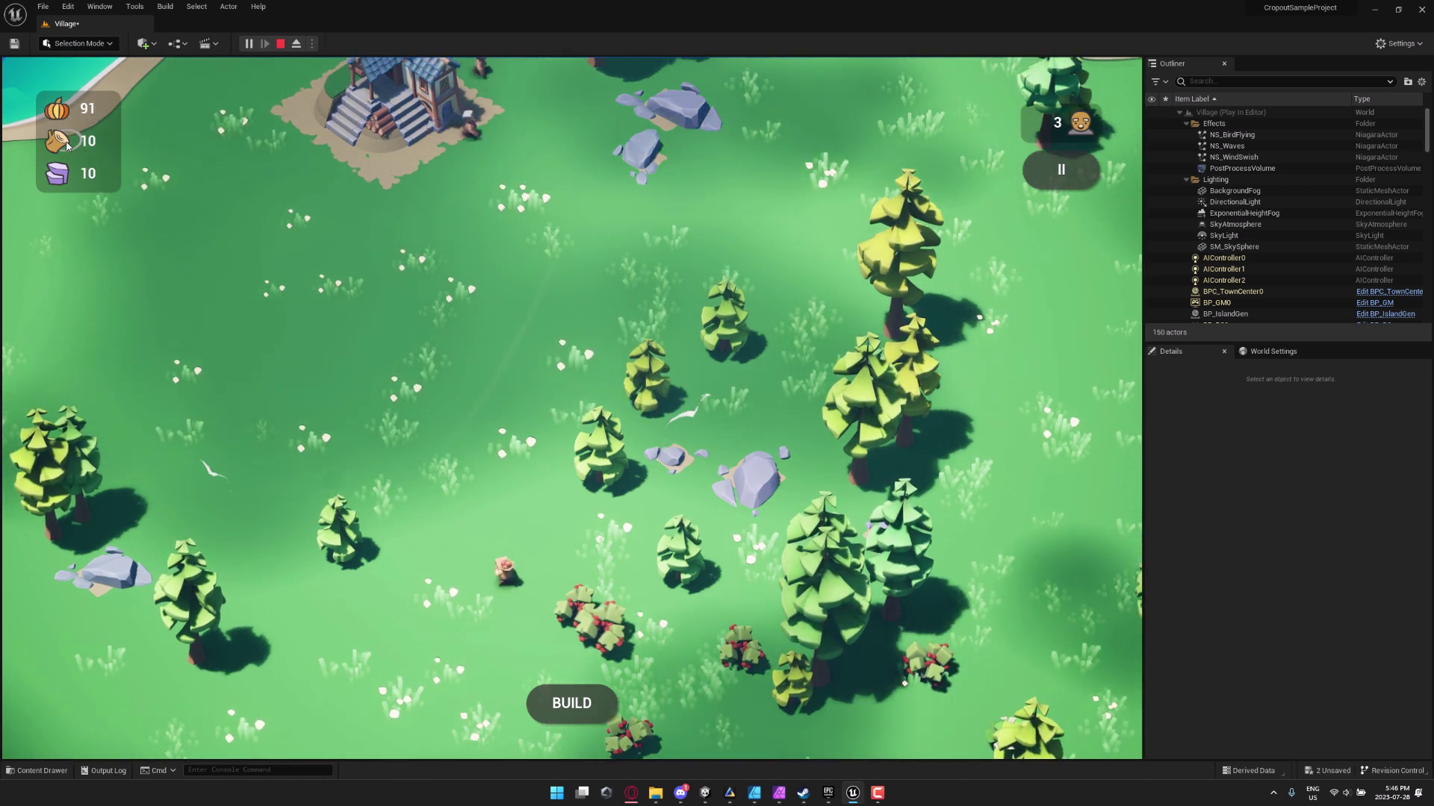
Step: Place a corn field beside the town centre from the build menu, cancel the next placement, and go back
{"action": "left_click", "coordinate": [570, 710]}
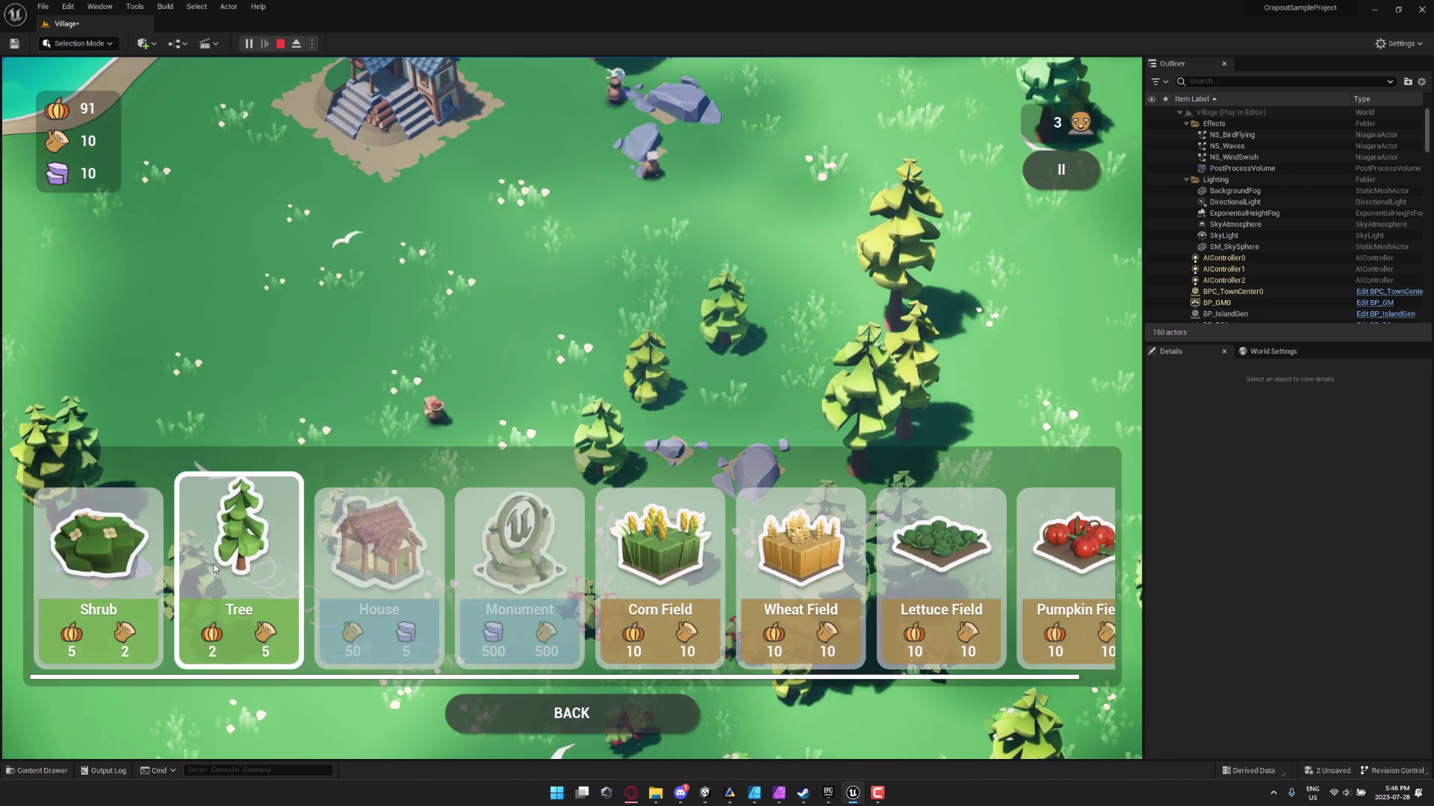
{"action": "left_click", "coordinate": [214, 569]}
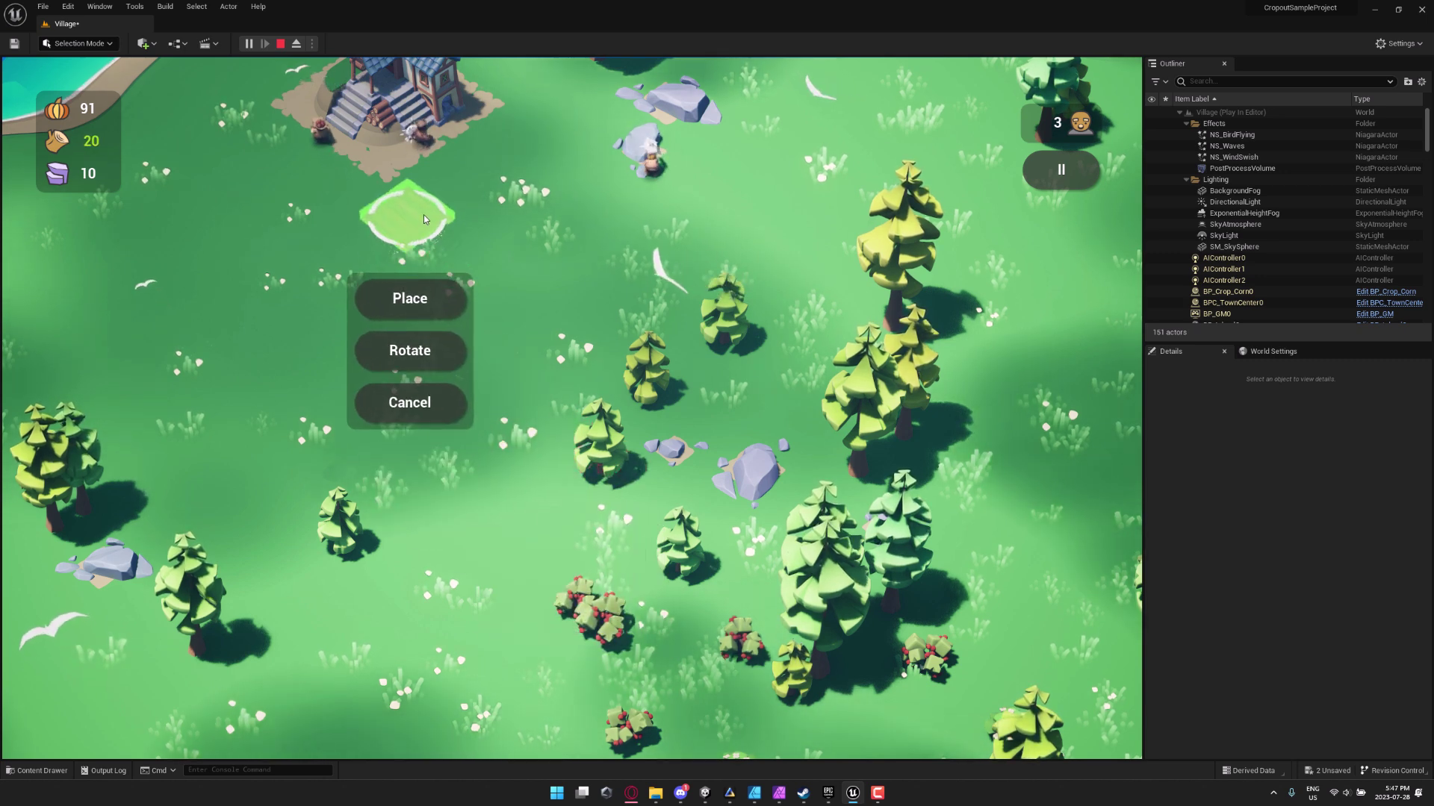
{"action": "left_click", "coordinate": [428, 300]}
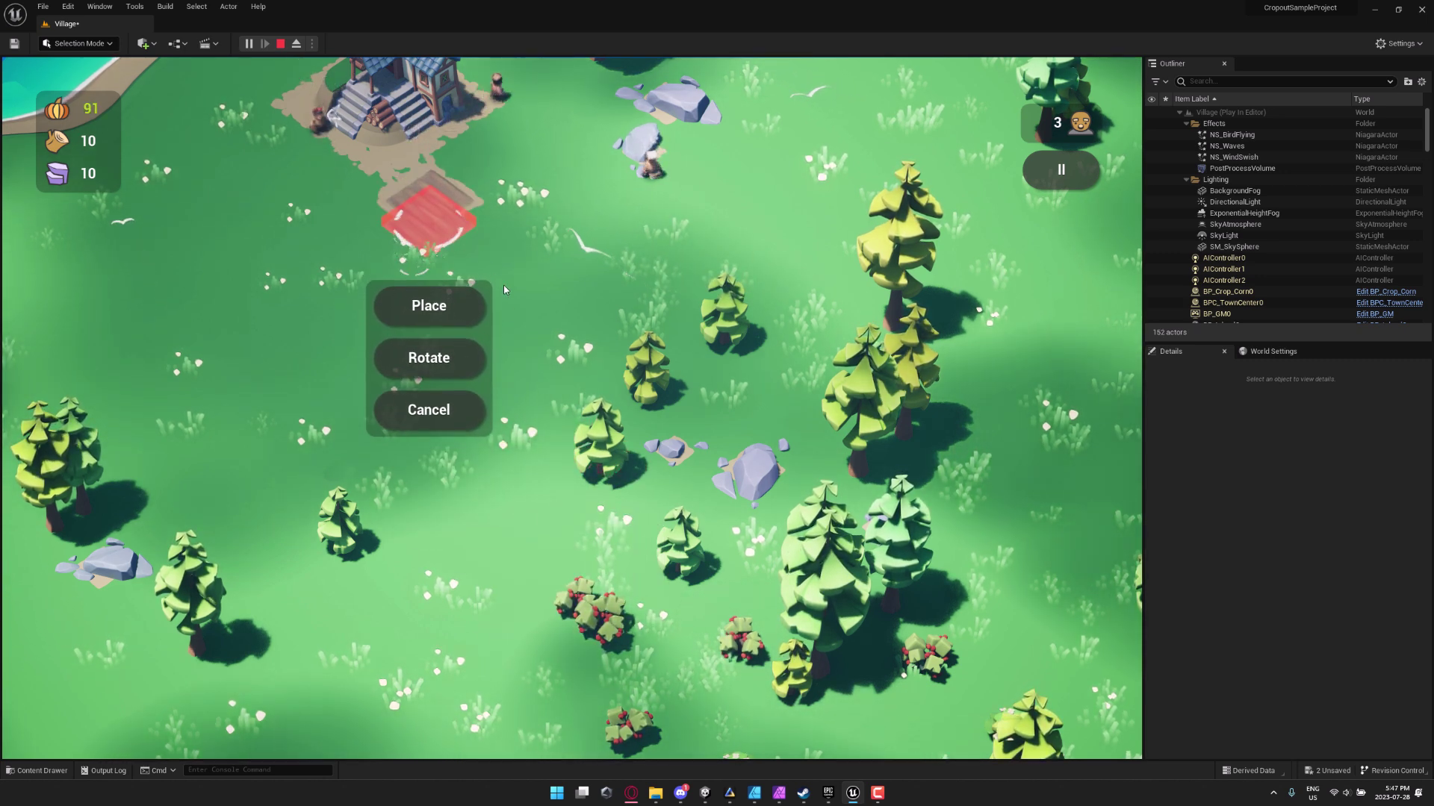
{"action": "left_click", "coordinate": [443, 391]}
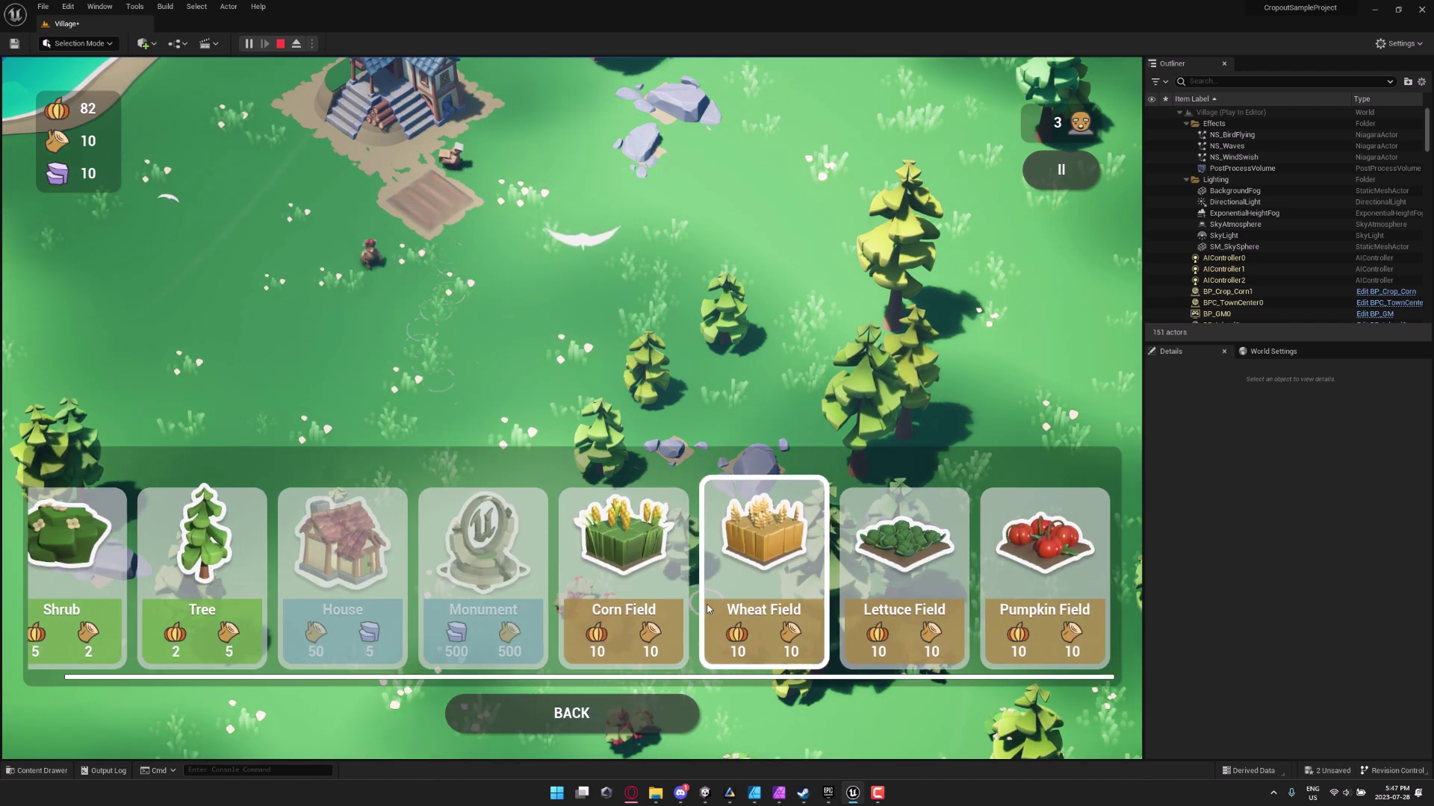
{"action": "left_click", "coordinate": [602, 719]}
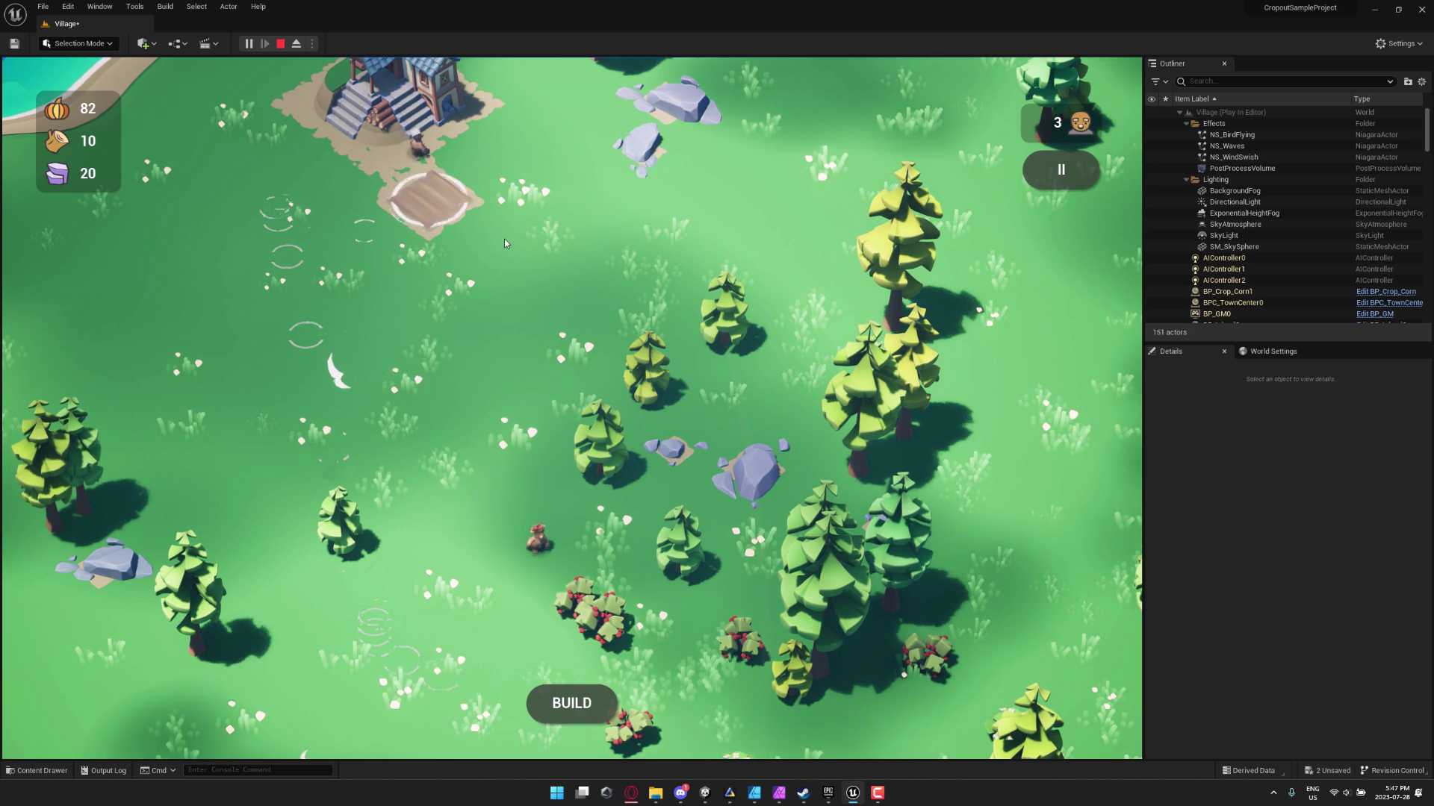
Step: Stop playing, then survey BP_IslandGen's Create Island nodes from smoothing to Append Box, then close it
{"action": "key", "text": "Escape"}
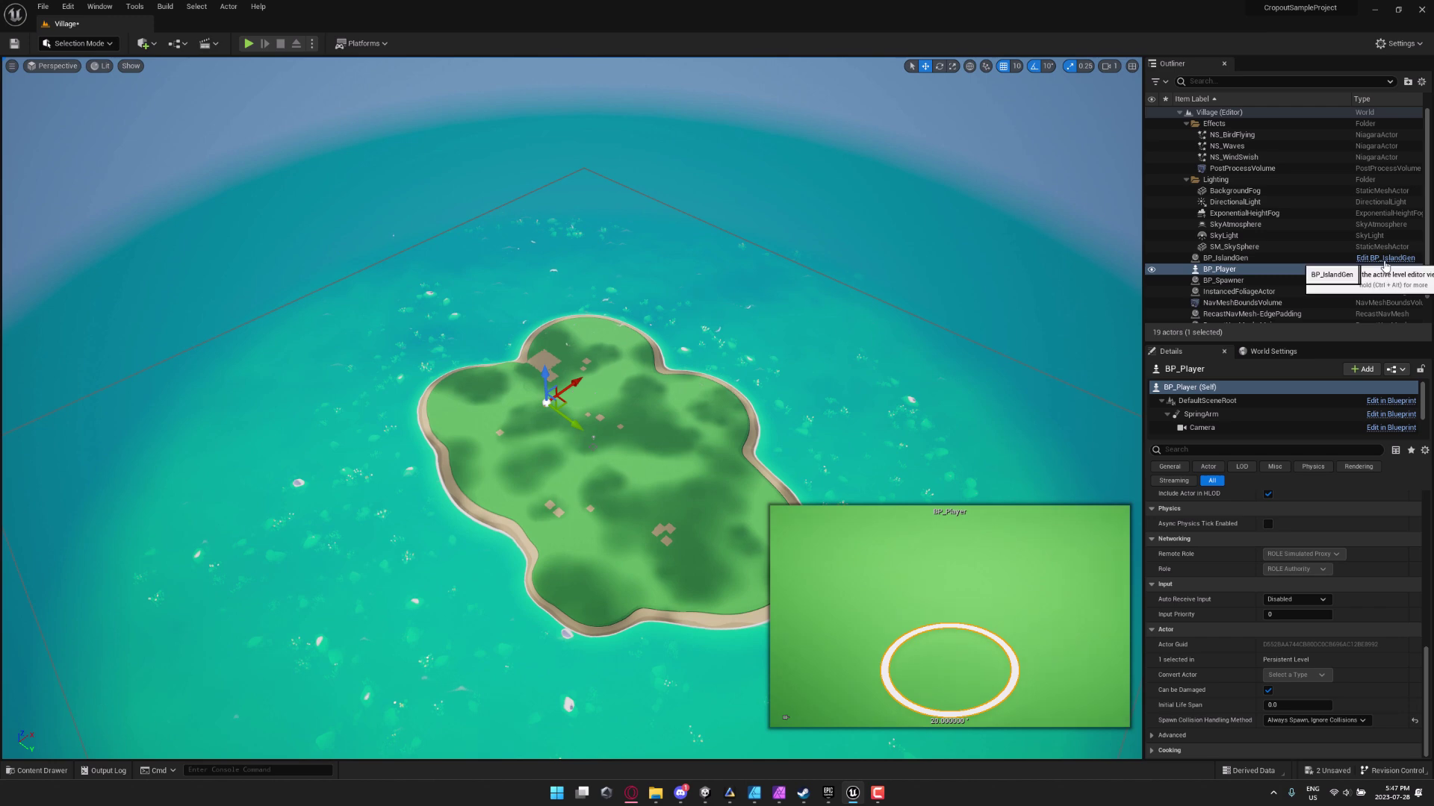
{"action": "left_click", "coordinate": [1385, 258]}
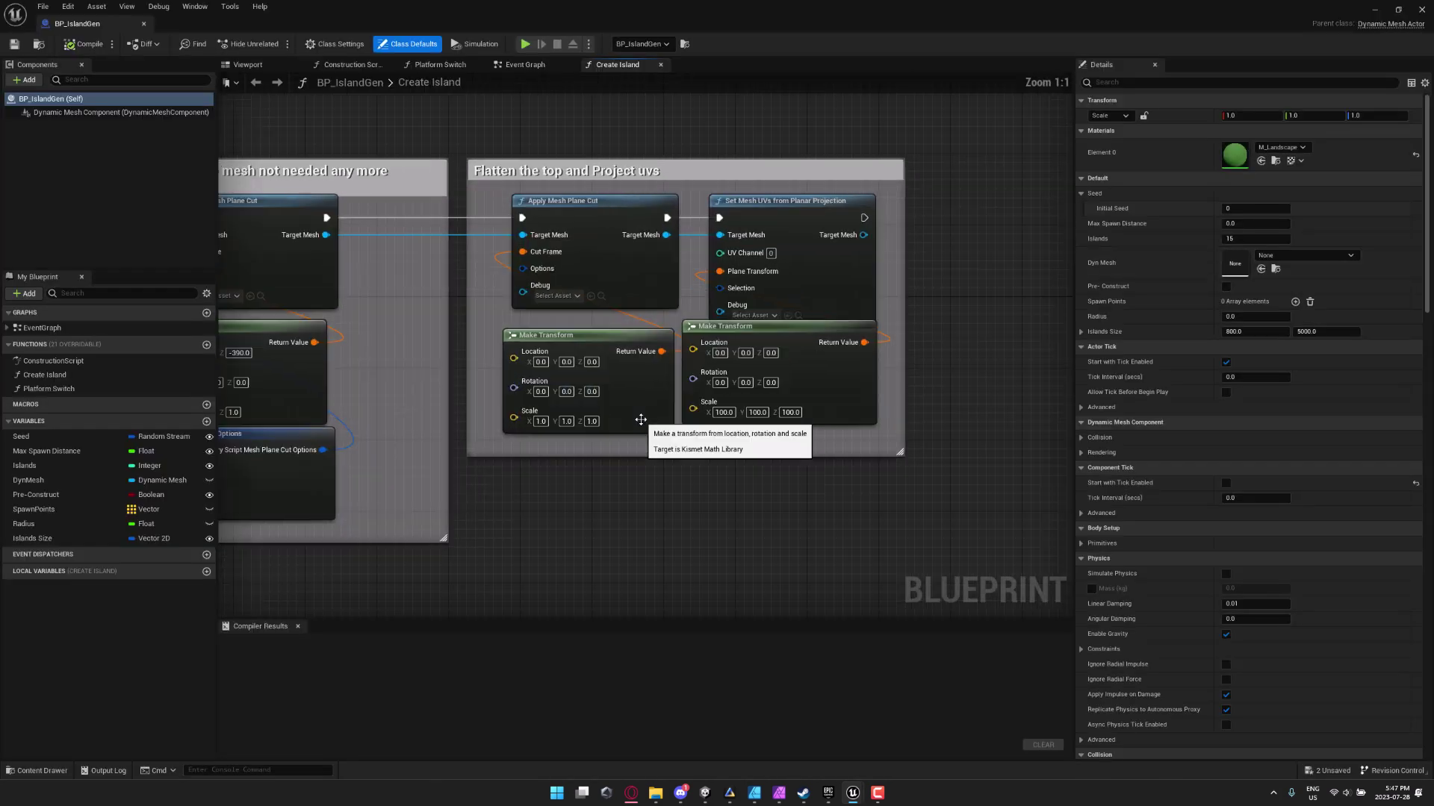
{"action": "right_click_drag", "start_coordinate": [538, 528], "coordinate": [732, 512]}
{"action": "right_click_drag", "start_coordinate": [402, 521], "coordinate": [1002, 512]}
{"action": "right_click_drag", "start_coordinate": [450, 513], "coordinate": [828, 506]}
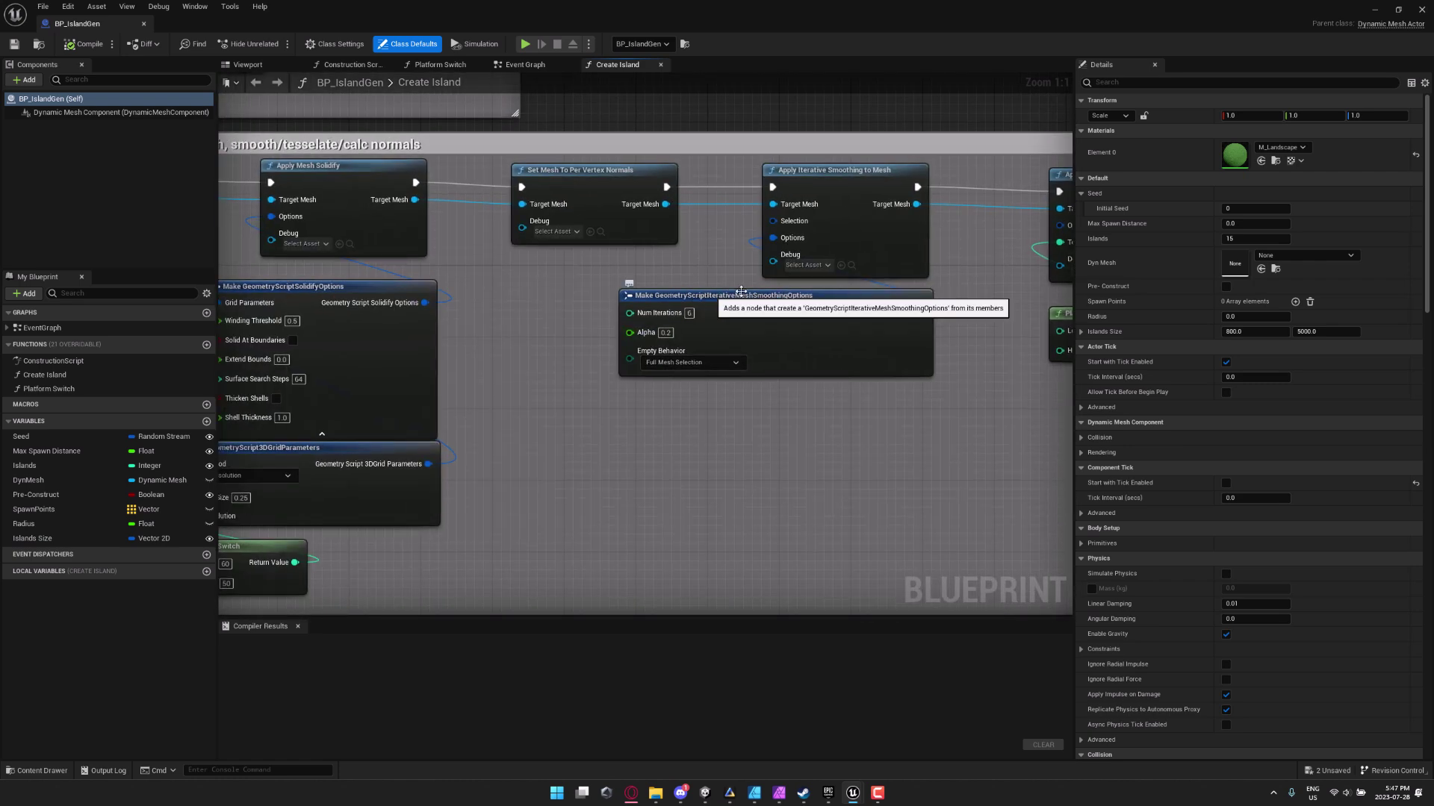
{"action": "right_click_drag", "start_coordinate": [742, 394], "coordinate": [1030, 403]}
{"action": "right_click_drag", "start_coordinate": [532, 308], "coordinate": [904, 327]}
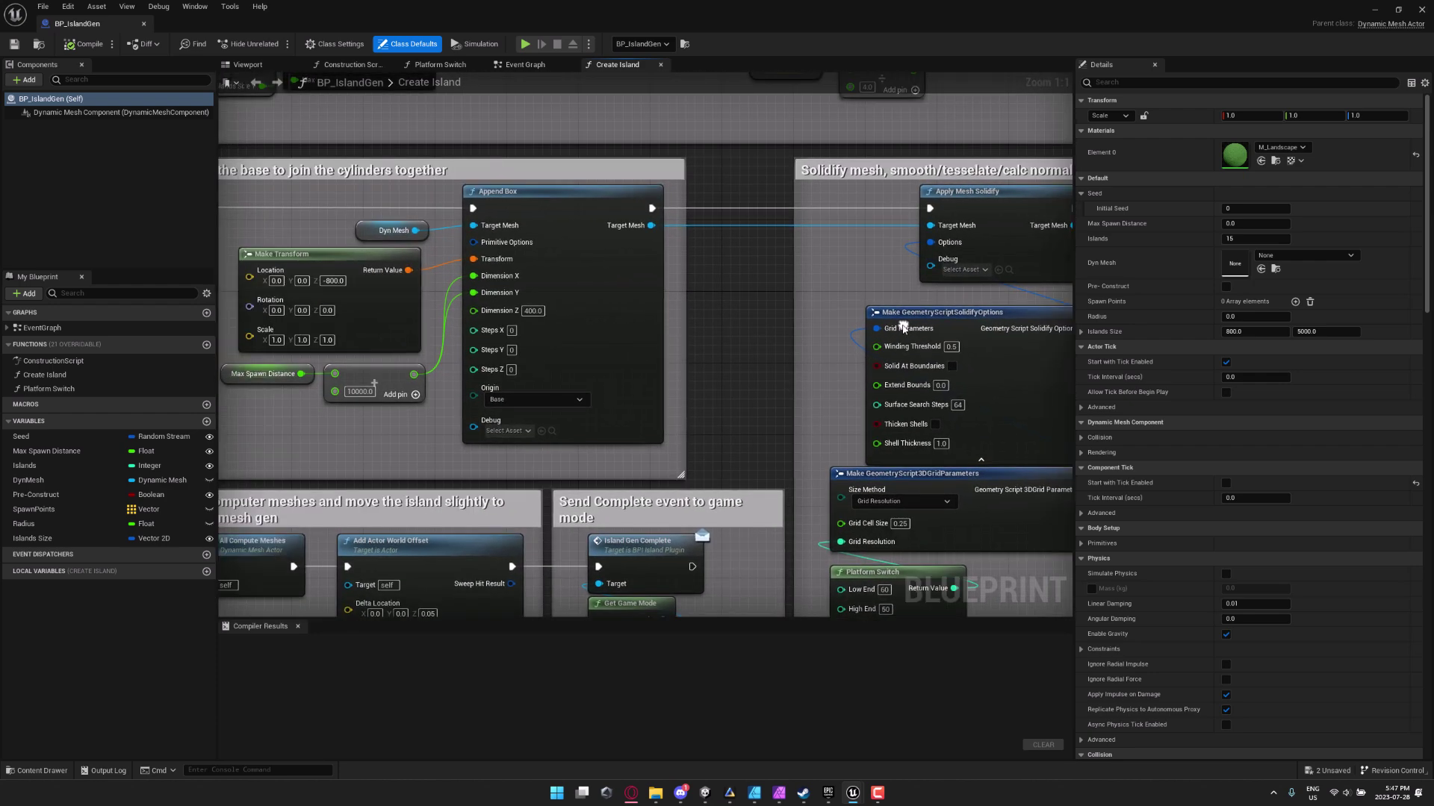
{"action": "left_click", "coordinate": [145, 24]}
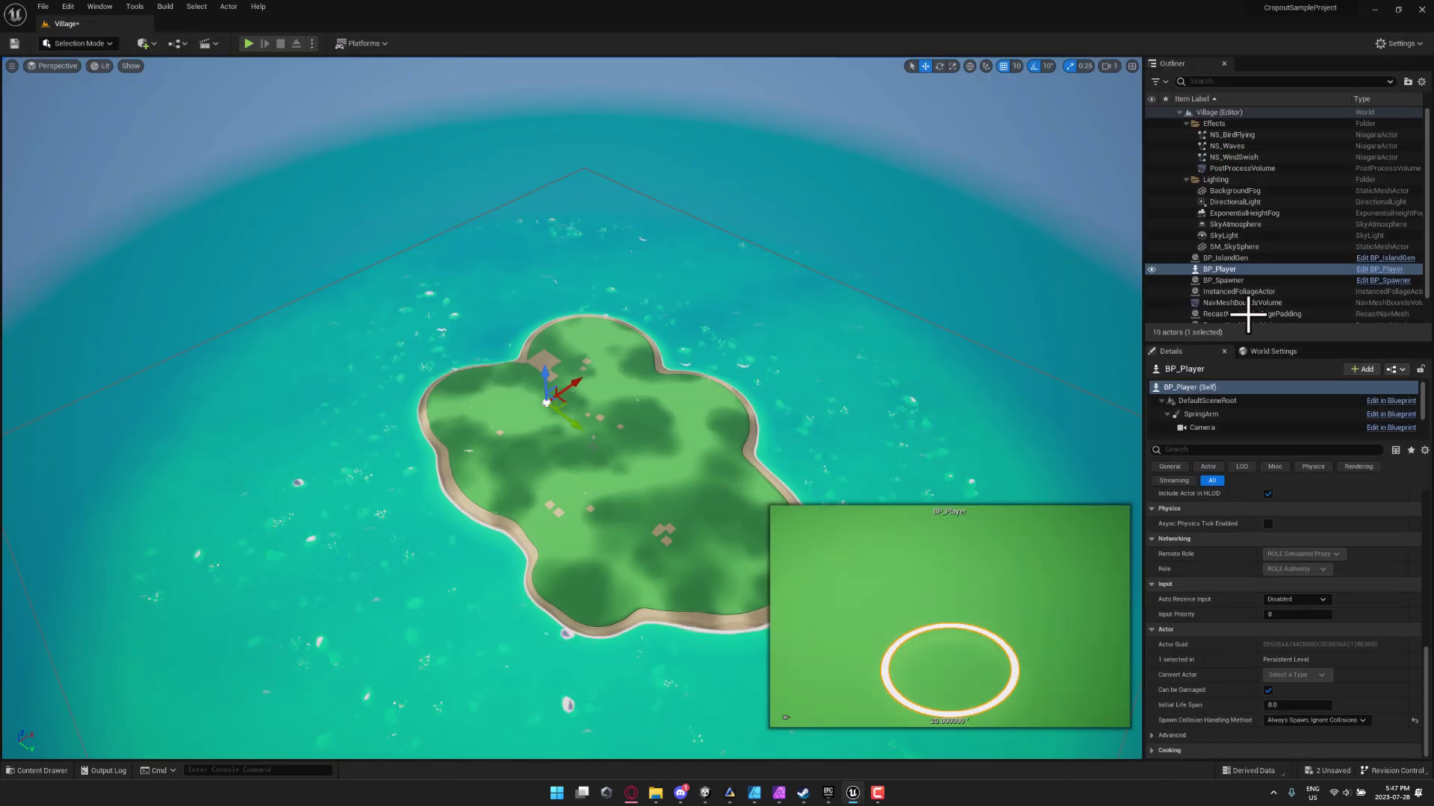
{"action": "left_click", "coordinate": [1383, 280]}
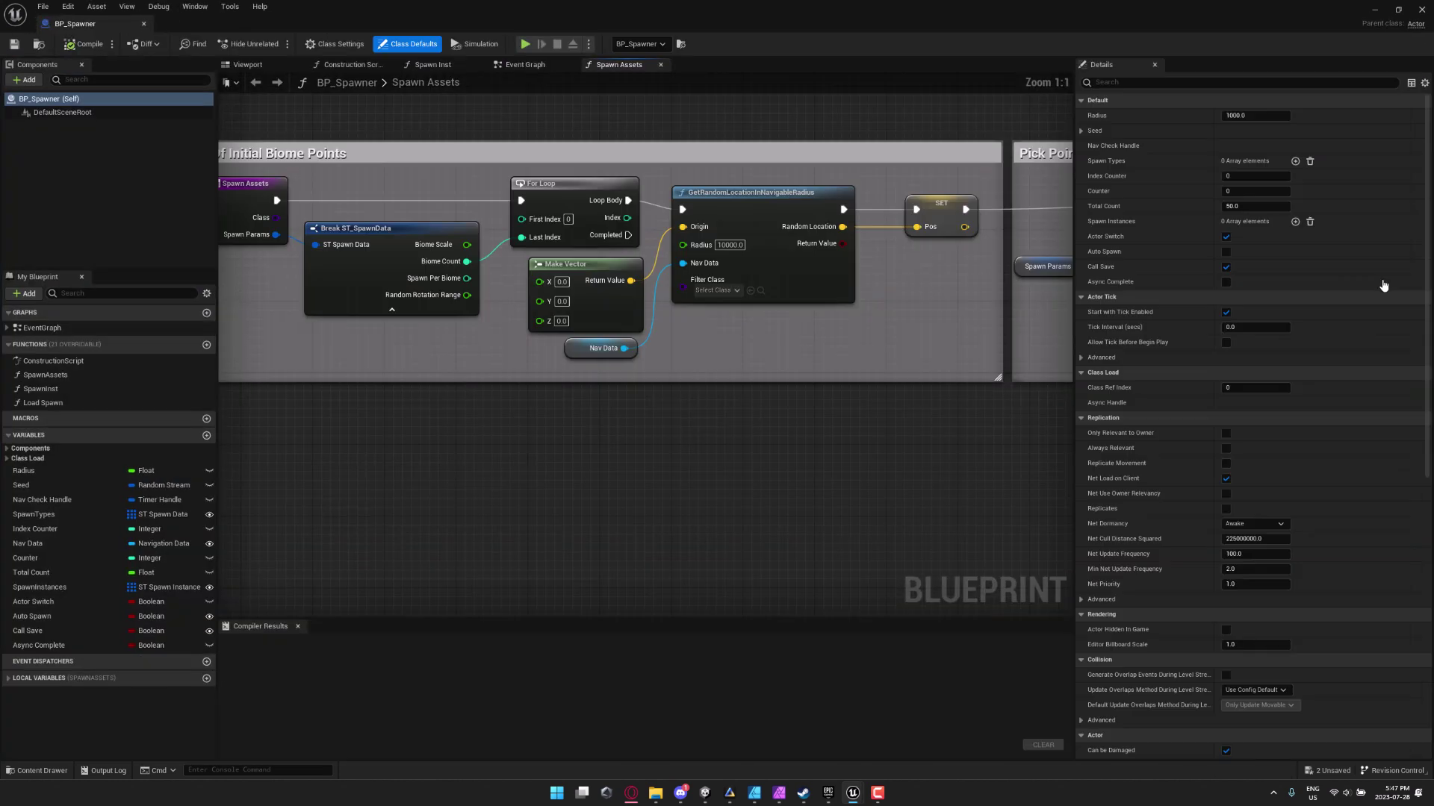
{"action": "right_click_drag", "start_coordinate": [480, 333], "coordinate": [163, 342]}
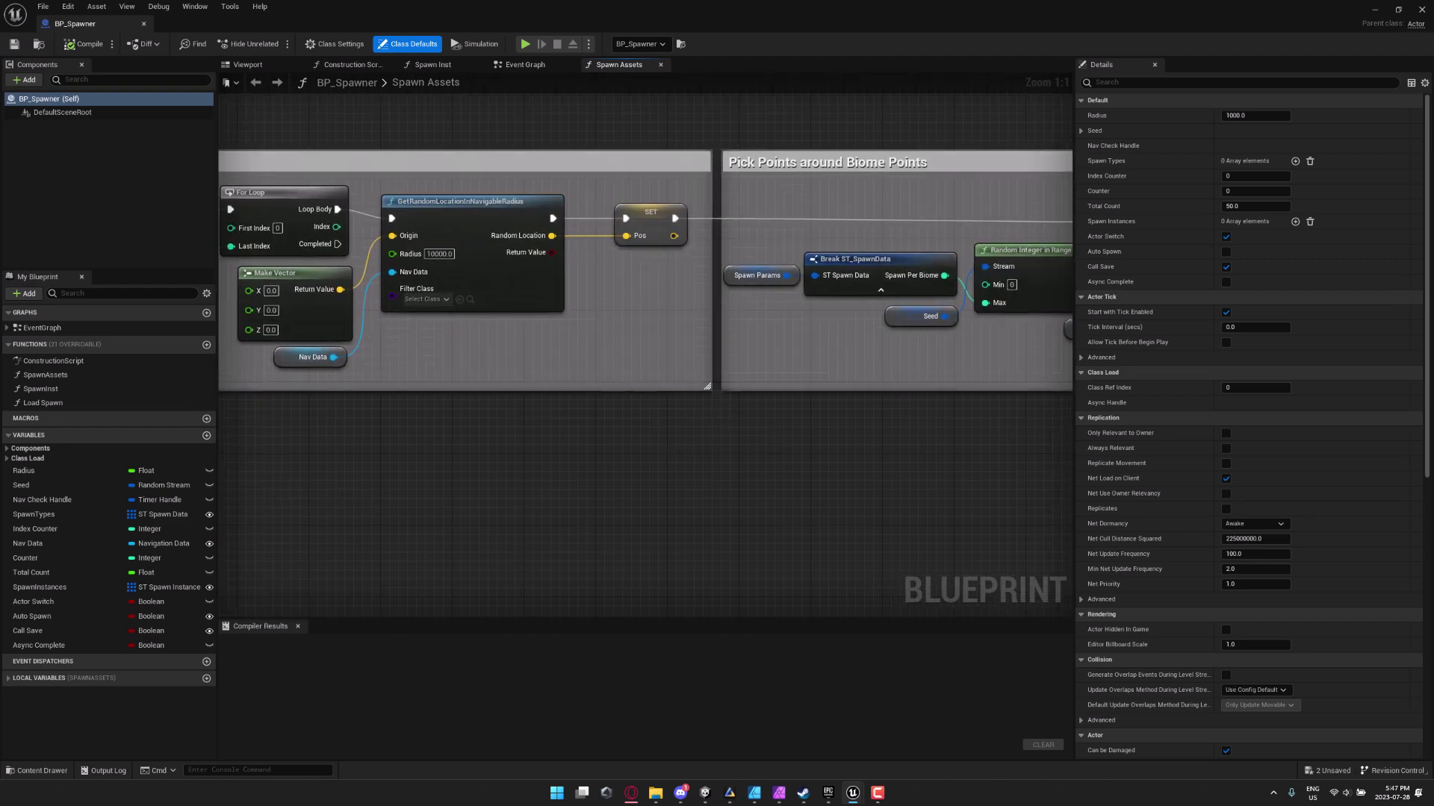
{"action": "right_click_drag", "start_coordinate": [1068, 321], "coordinate": [380, 322]}
{"action": "left_click", "coordinate": [145, 24]}
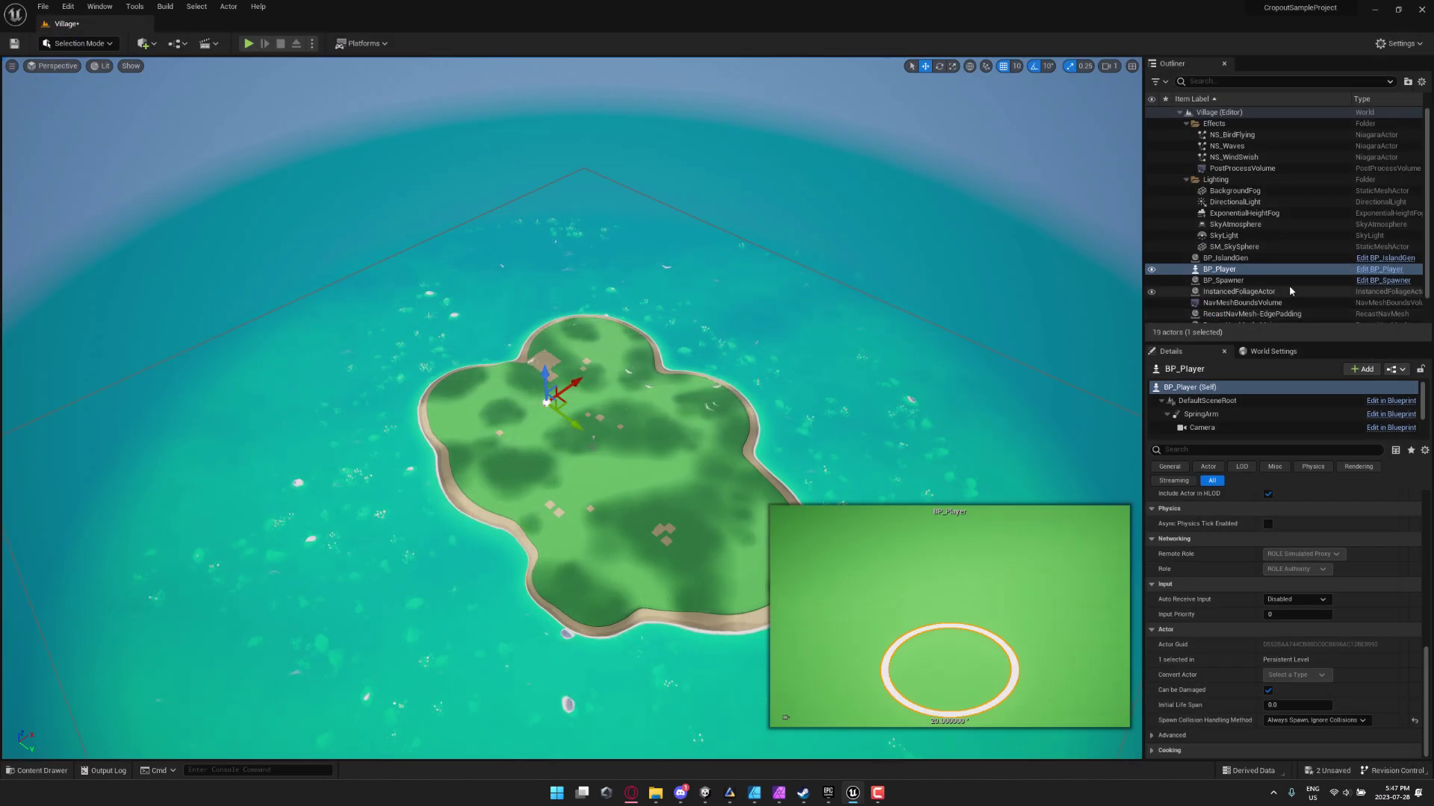
Step: Open BP_Player and pan its Event Graph across the spawn actor and Build Mode logic
{"action": "left_click", "coordinate": [1386, 271]}
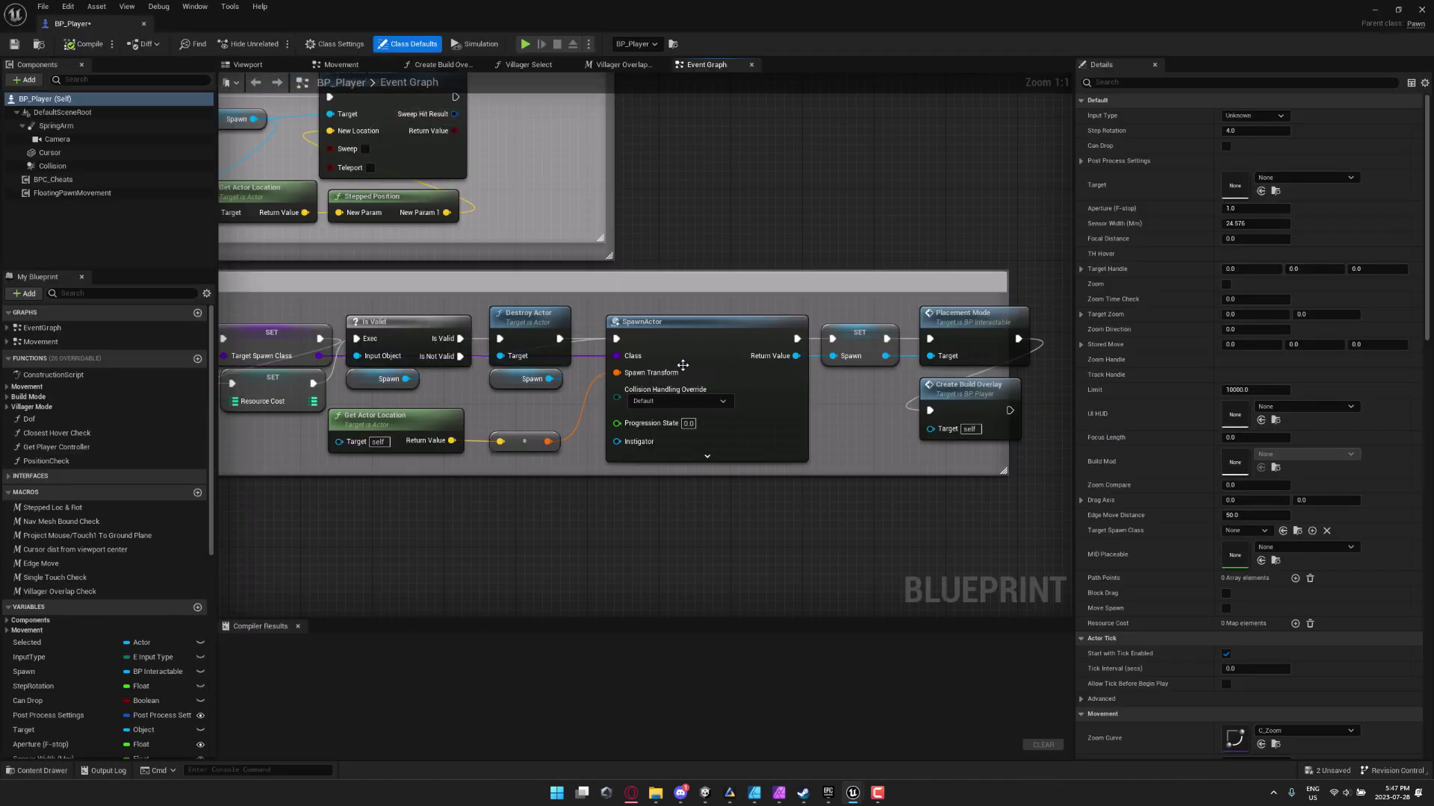
{"action": "right_click_drag", "start_coordinate": [681, 369], "coordinate": [1308, 557]}
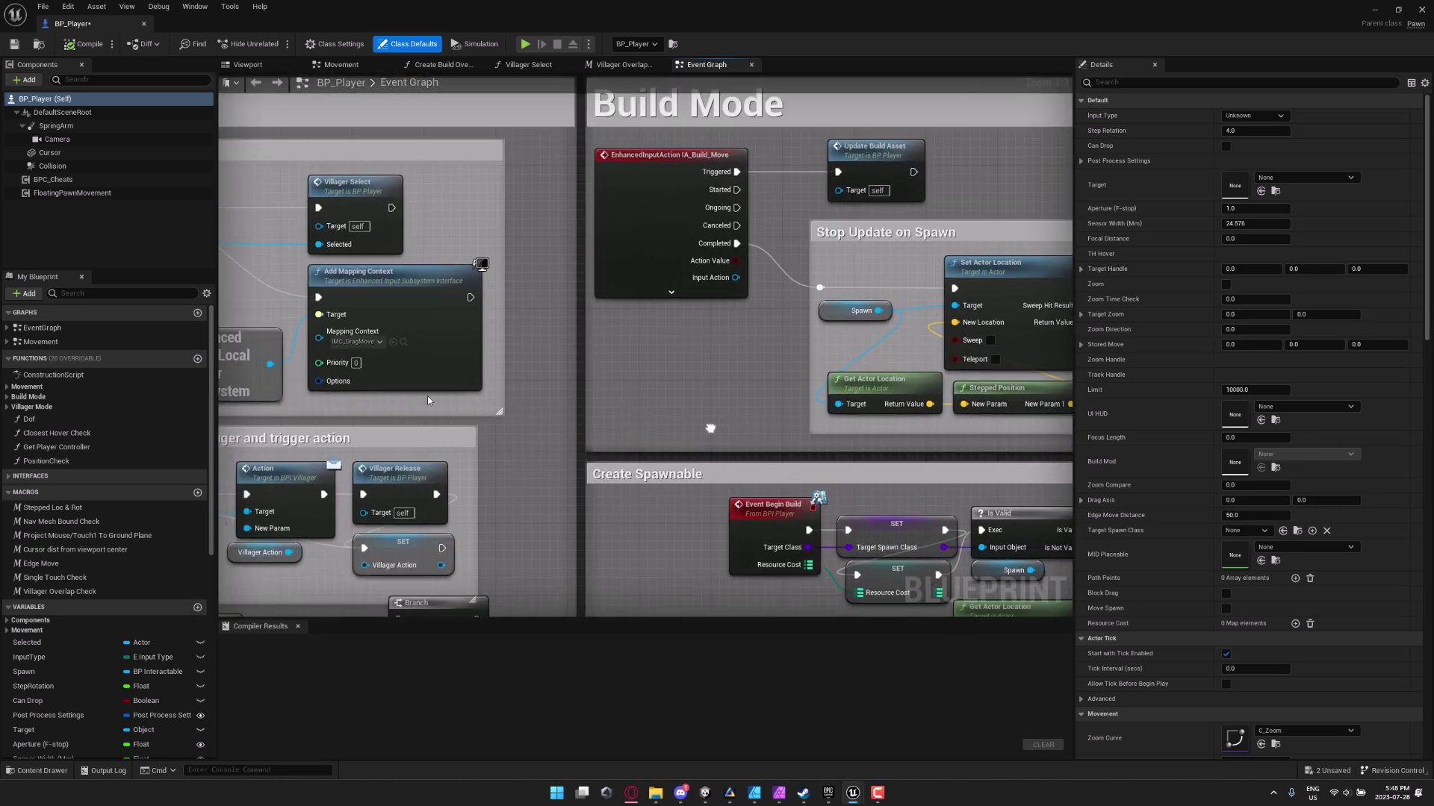
{"action": "right_click_drag", "start_coordinate": [578, 298], "coordinate": [672, 364]}
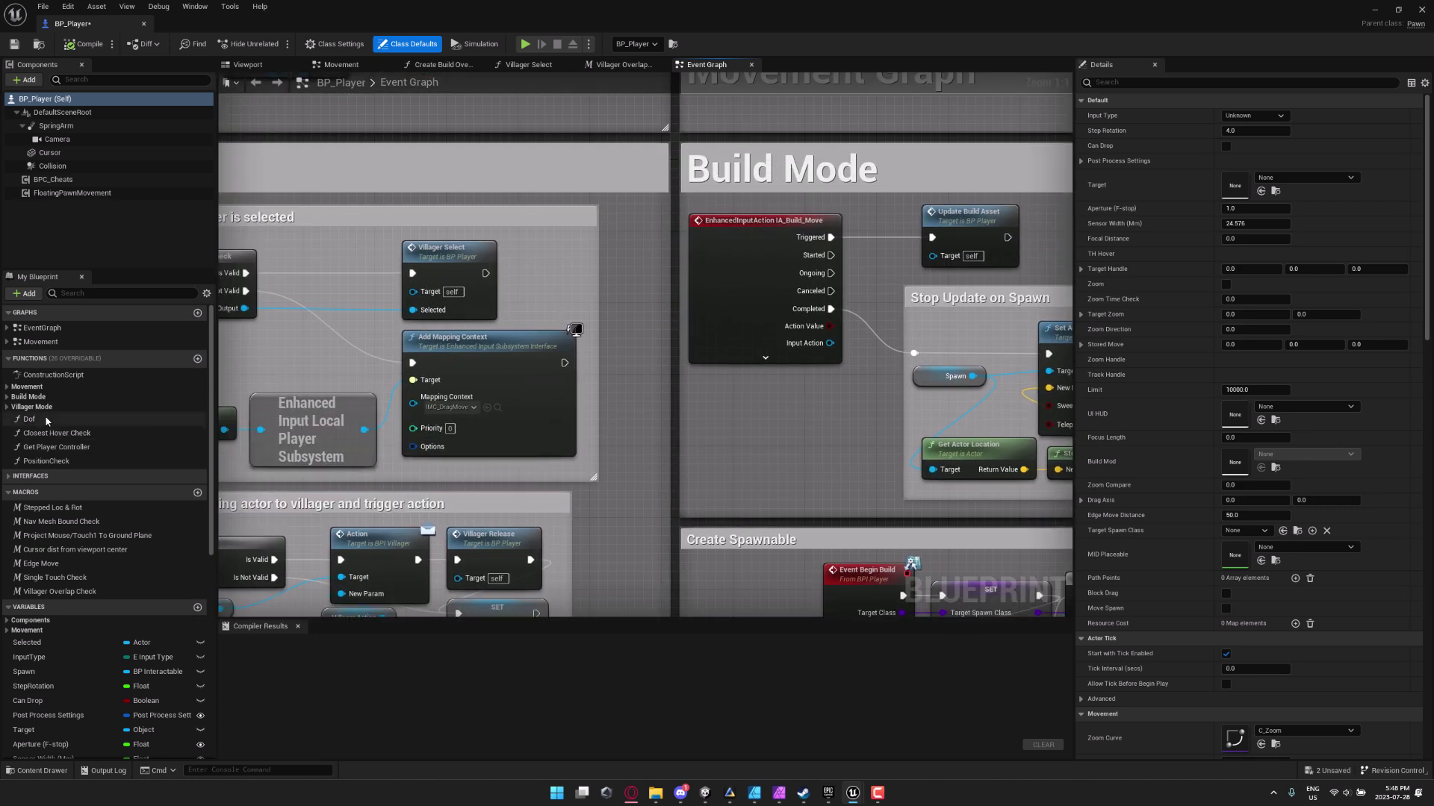
Step: Expand Build Mode functions and Interfaces in My Blueprint, and jump to the Add UI event
{"action": "left_click", "coordinate": [7, 398]}
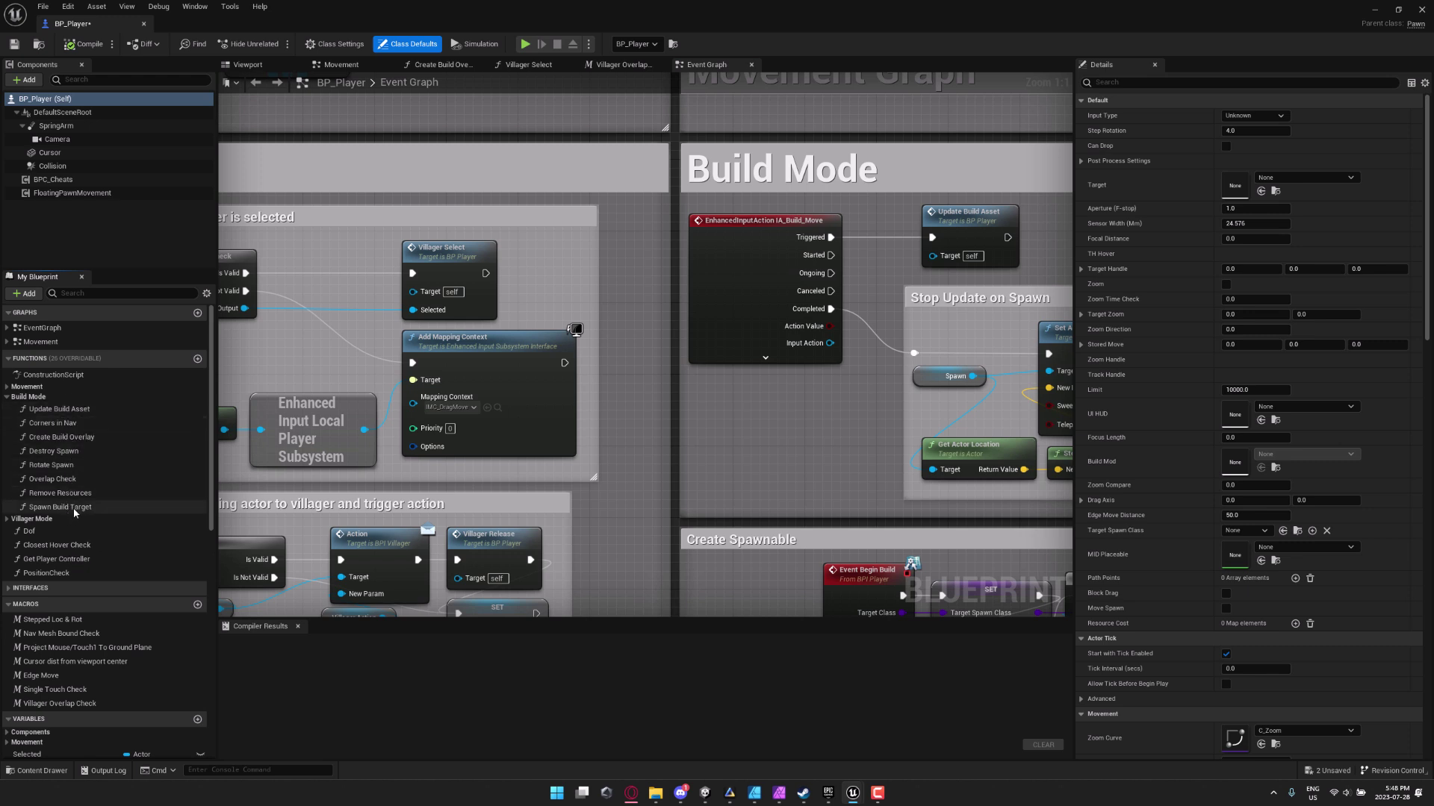
{"action": "scroll", "coordinate": [74, 507], "scroll_direction": "down", "scroll_amount": 2}
{"action": "scroll", "coordinate": [50, 537], "scroll_direction": "down", "scroll_amount": 1}
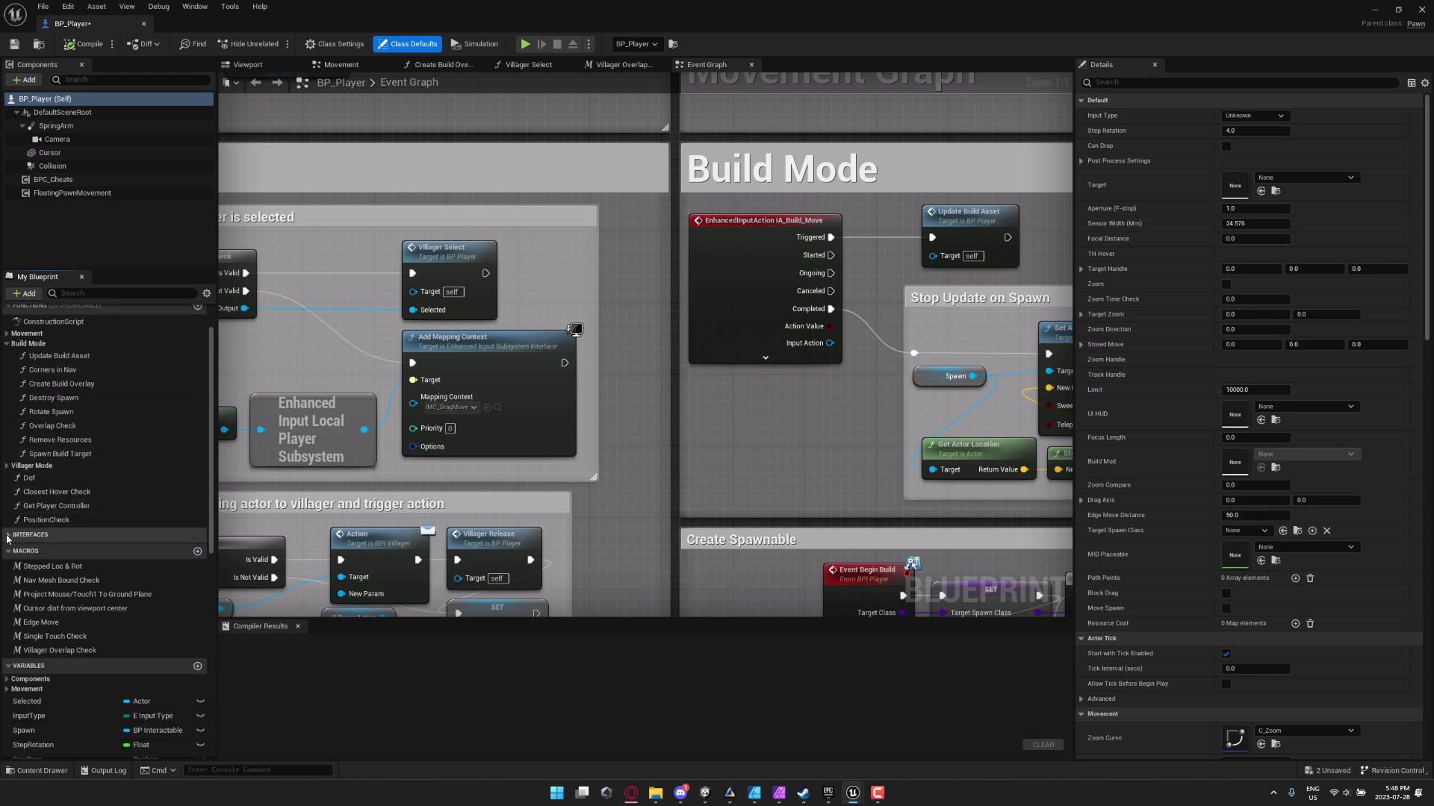
{"action": "left_click", "coordinate": [7, 535]}
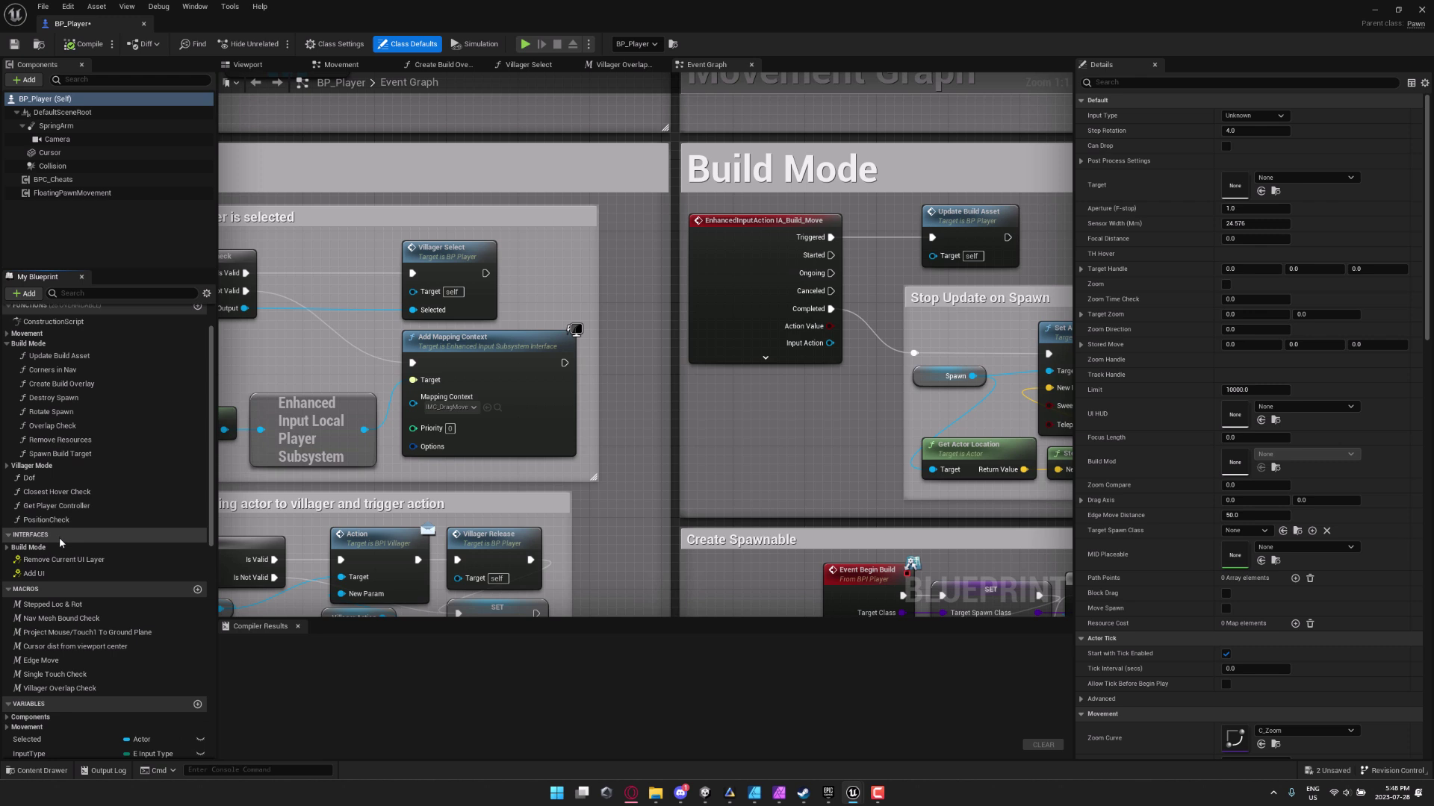
{"action": "double_click", "coordinate": [34, 573]}
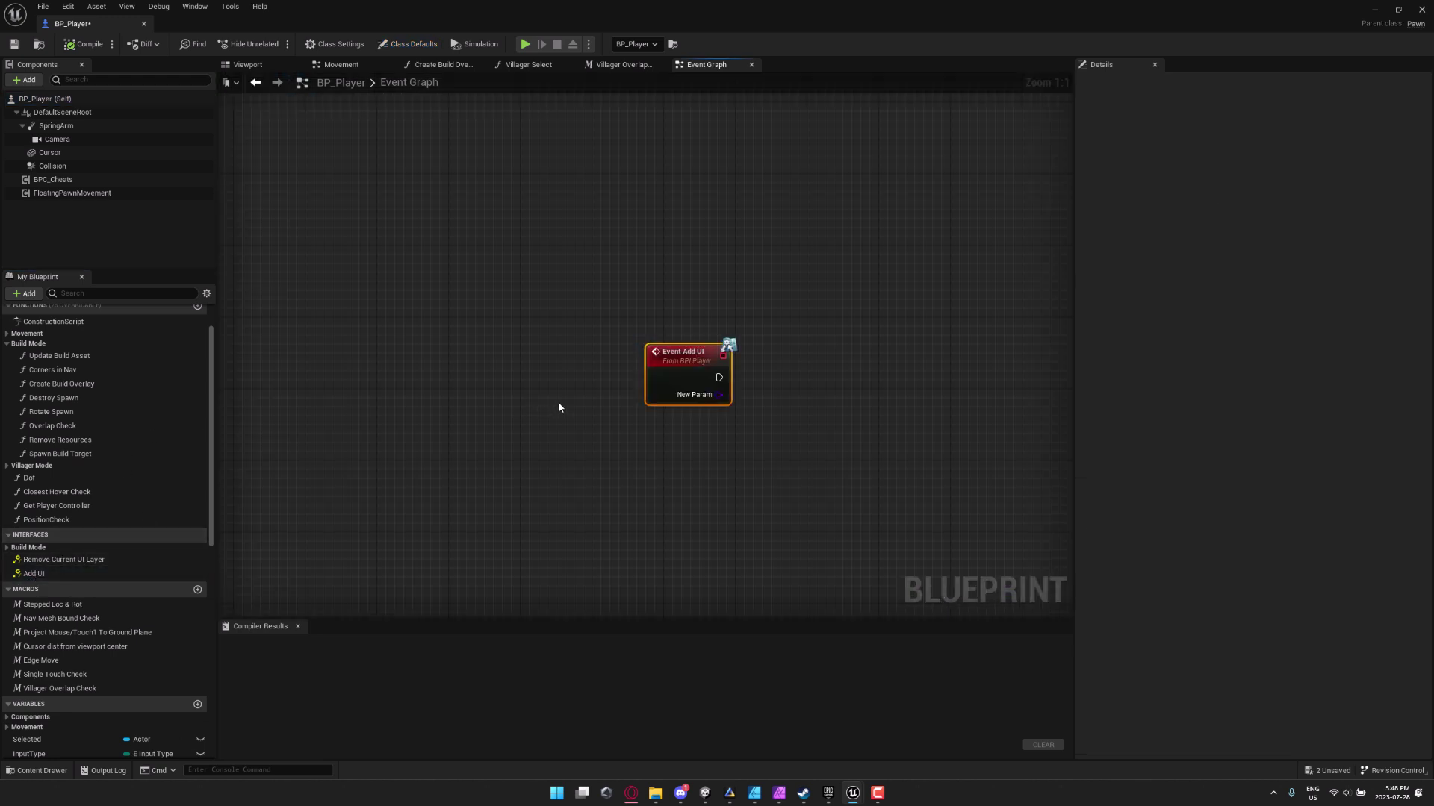
{"action": "scroll", "coordinate": [567, 403], "scroll_direction": "down", "scroll_amount": 11}
{"action": "right_click_drag", "start_coordinate": [760, 390], "coordinate": [620, 479]}
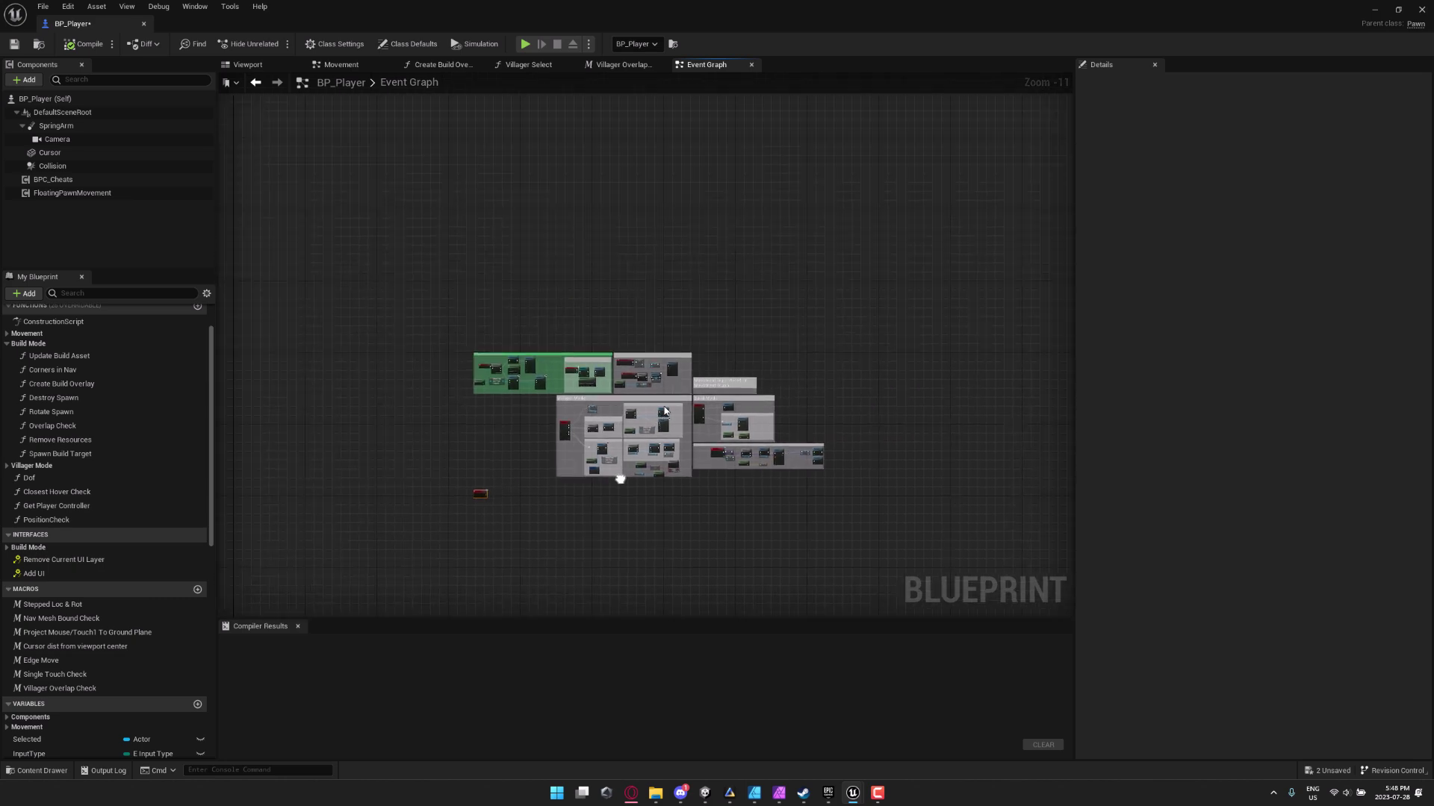
{"action": "scroll", "coordinate": [665, 411], "scroll_direction": "up", "scroll_amount": 10}
Step: Open BT_Build from the Blueprint > Villagers > AI folder in the Content Drawer
{"action": "right_click_drag", "start_coordinate": [665, 411], "coordinate": [878, 475]}
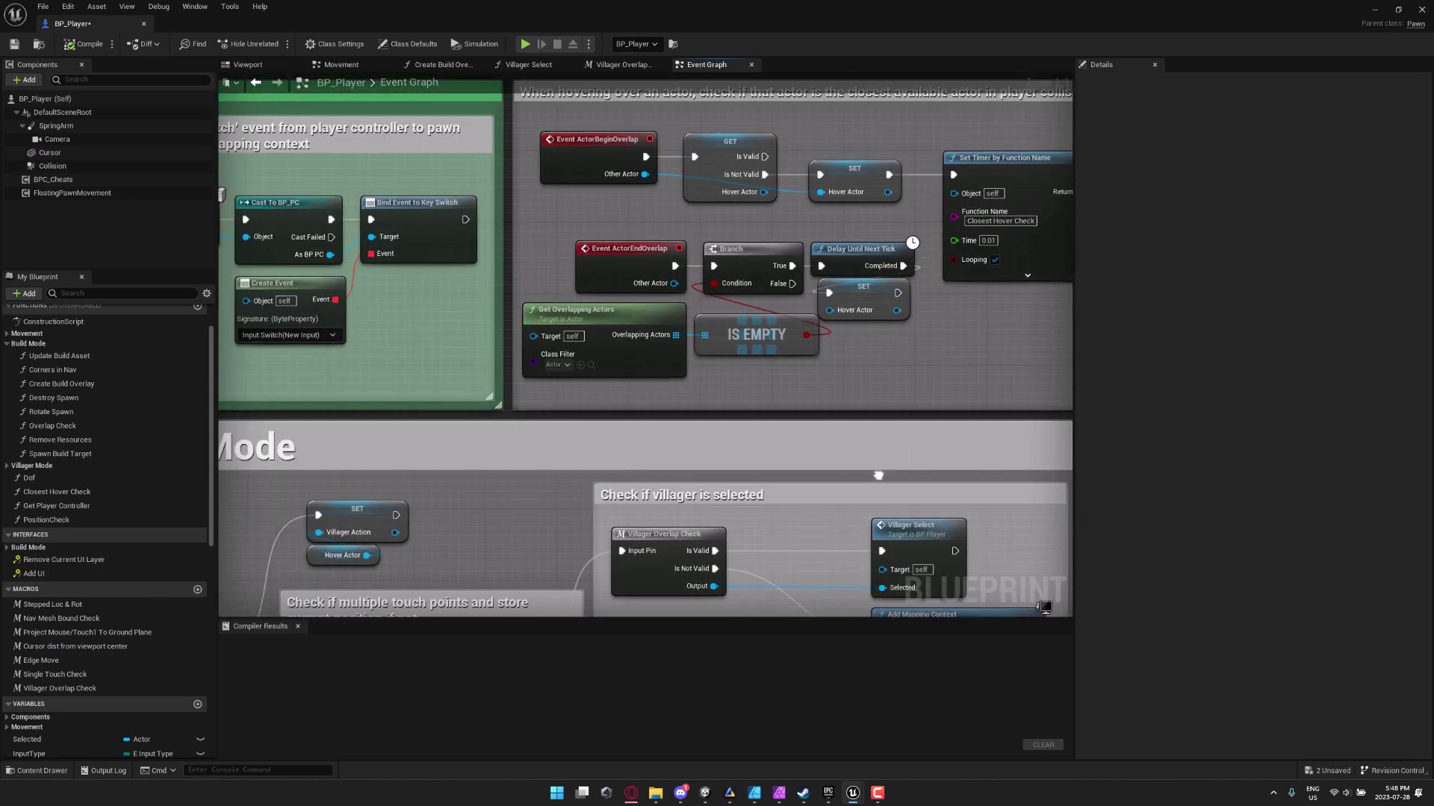
{"action": "left_click", "coordinate": [38, 770]}
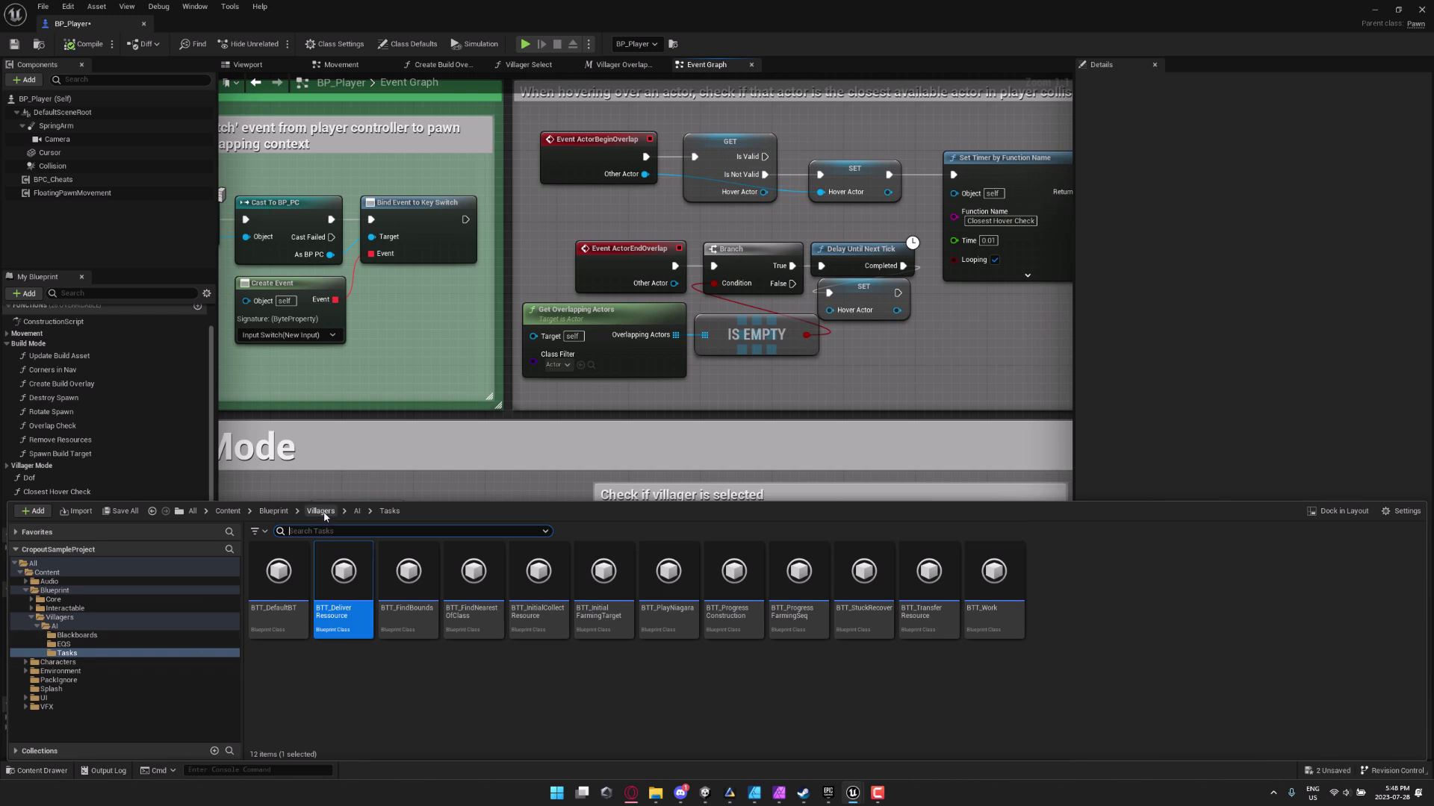
{"action": "left_click", "coordinate": [313, 512]}
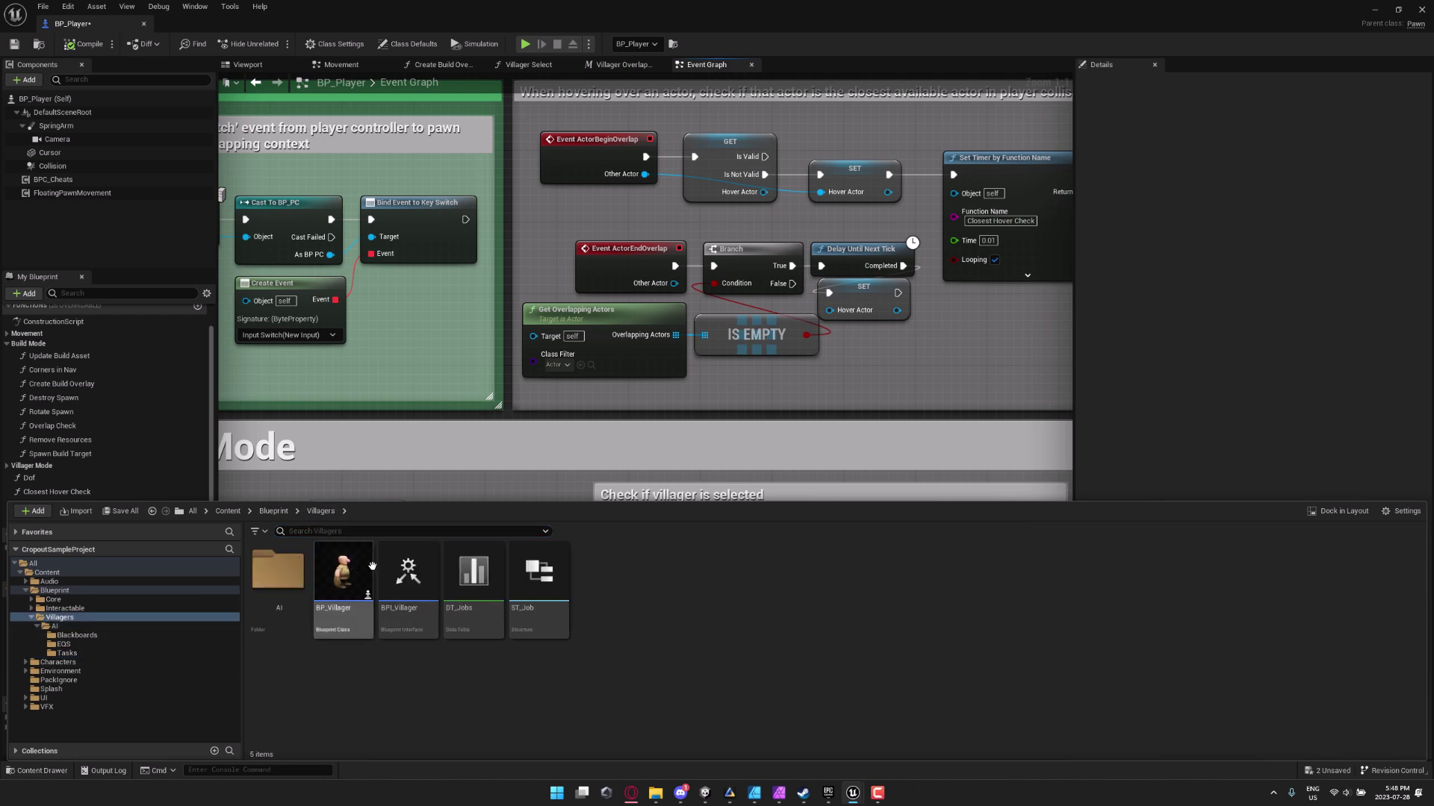
{"action": "mouse_move", "coordinate": [337, 569]}
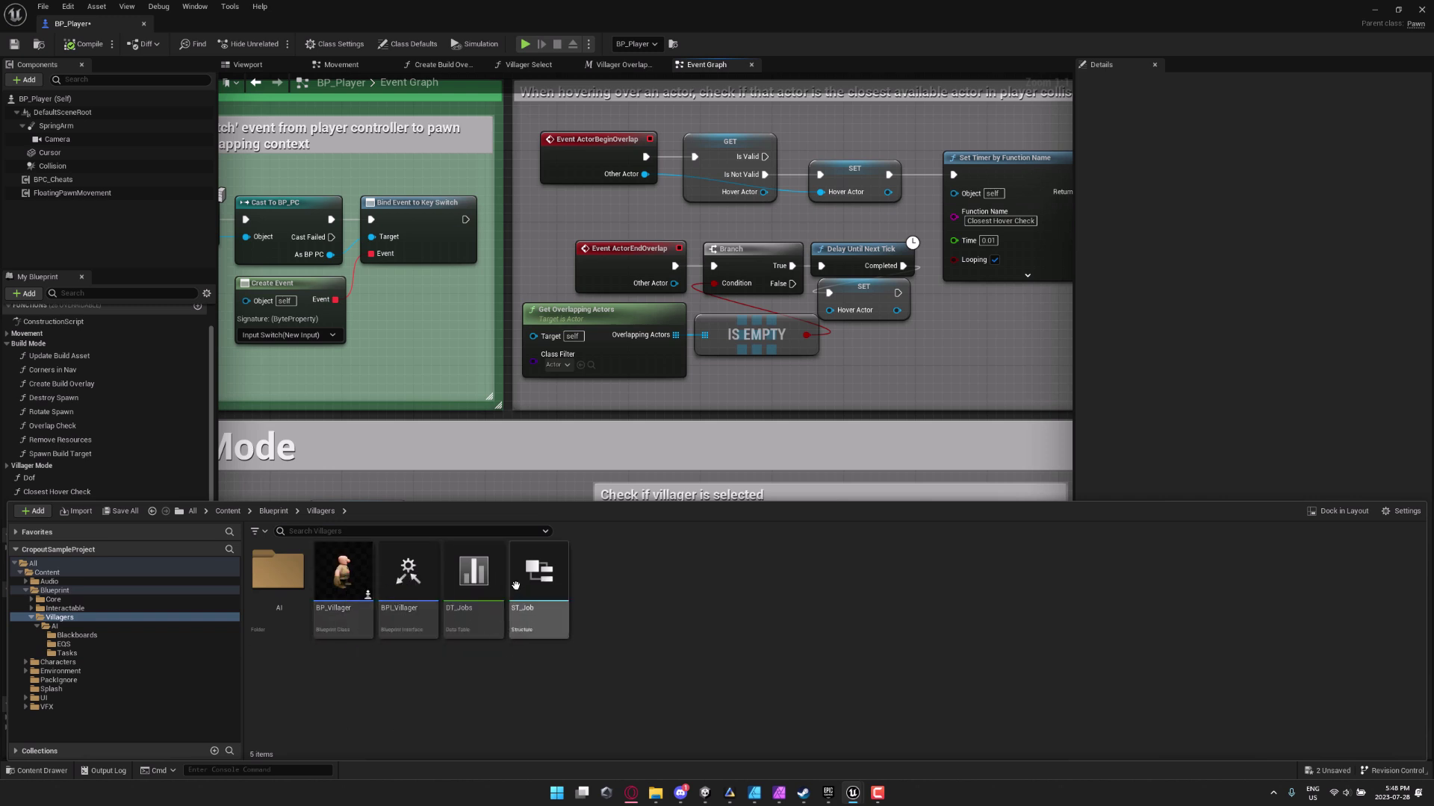
{"action": "mouse_move", "coordinate": [529, 579]}
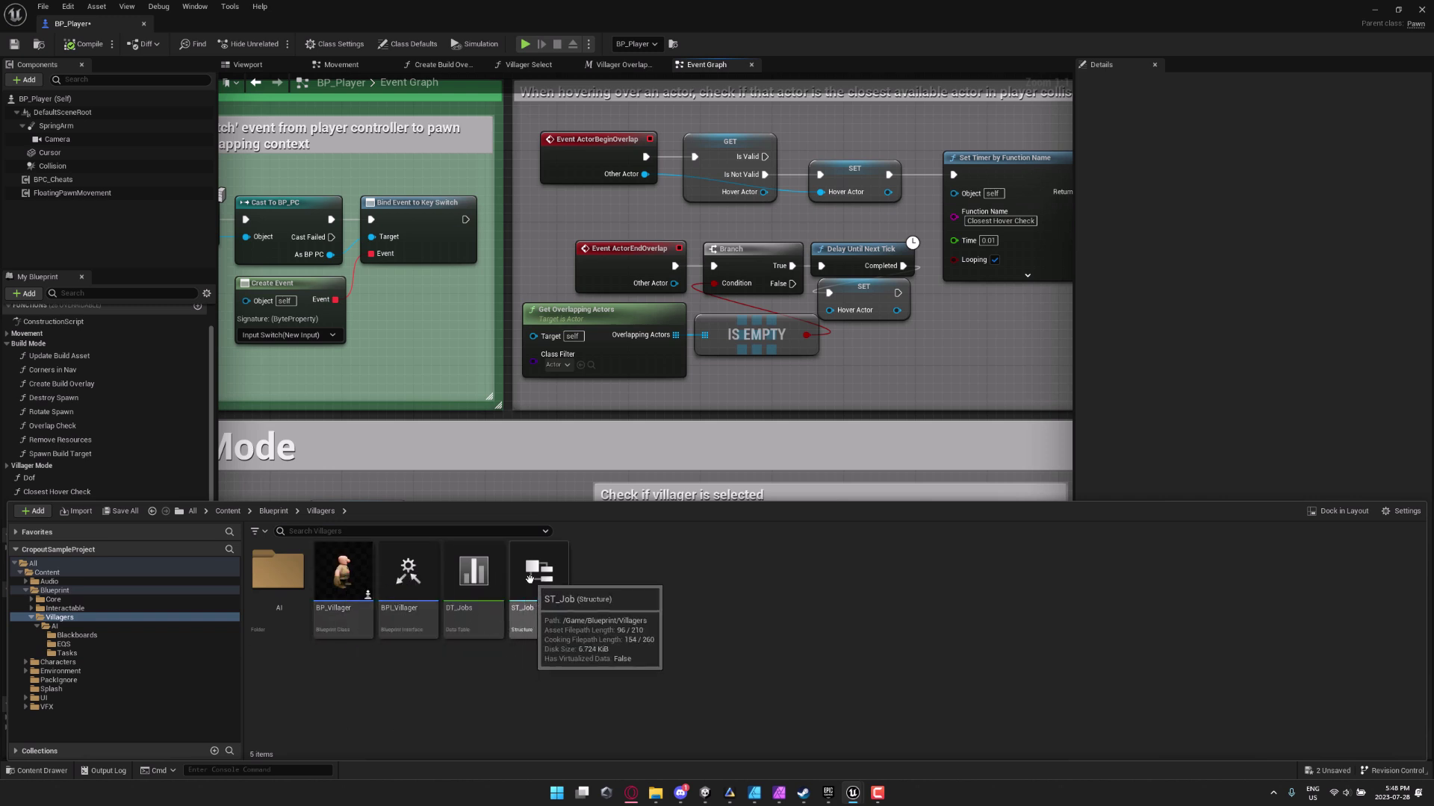
{"action": "double_click", "coordinate": [278, 572]}
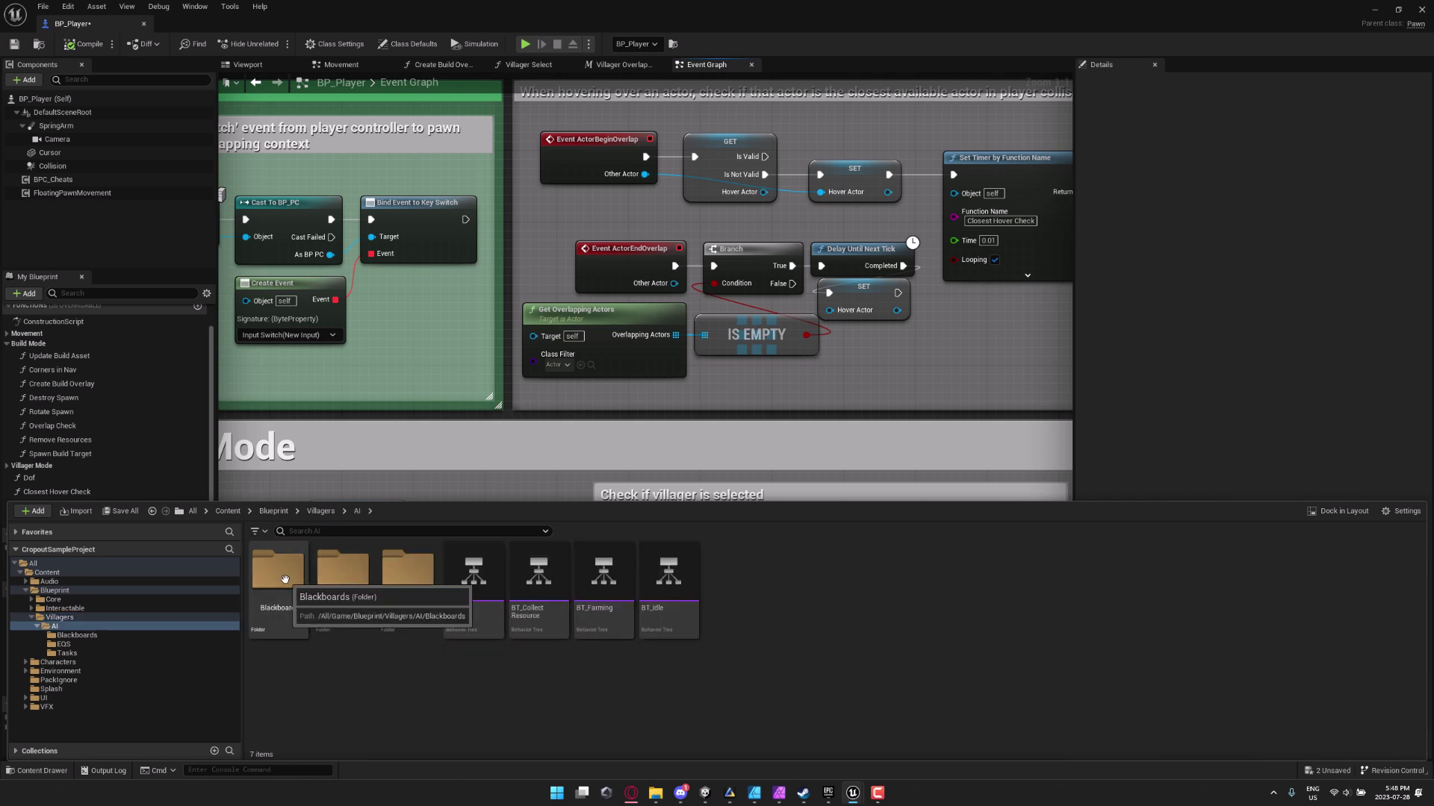
{"action": "double_click", "coordinate": [476, 568]}
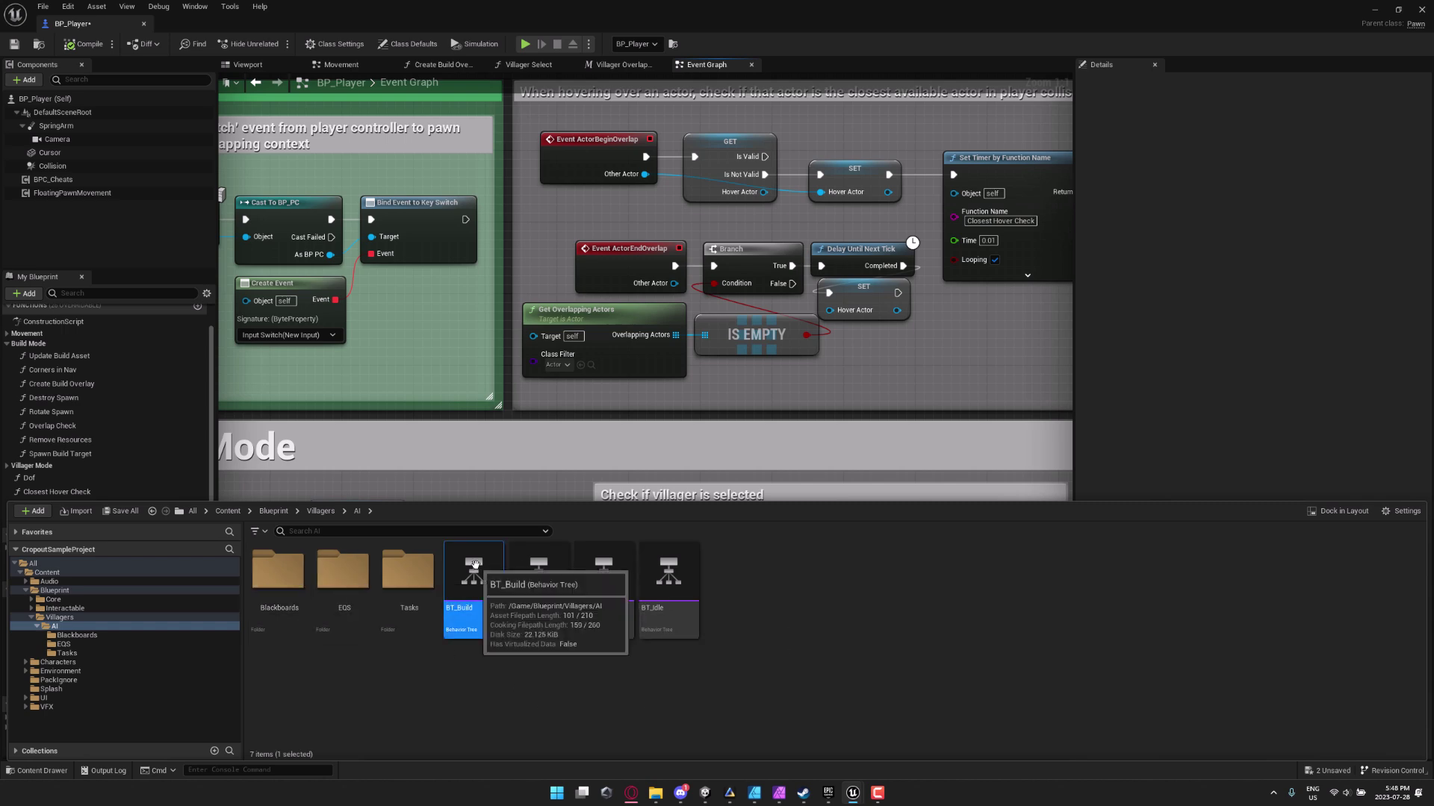
Step: Open the BTT_ProgressConstruction task blueprint from the Tasks folder in the Content Drawer
{"action": "right_click_drag", "start_coordinate": [567, 560], "coordinate": [463, 652]}
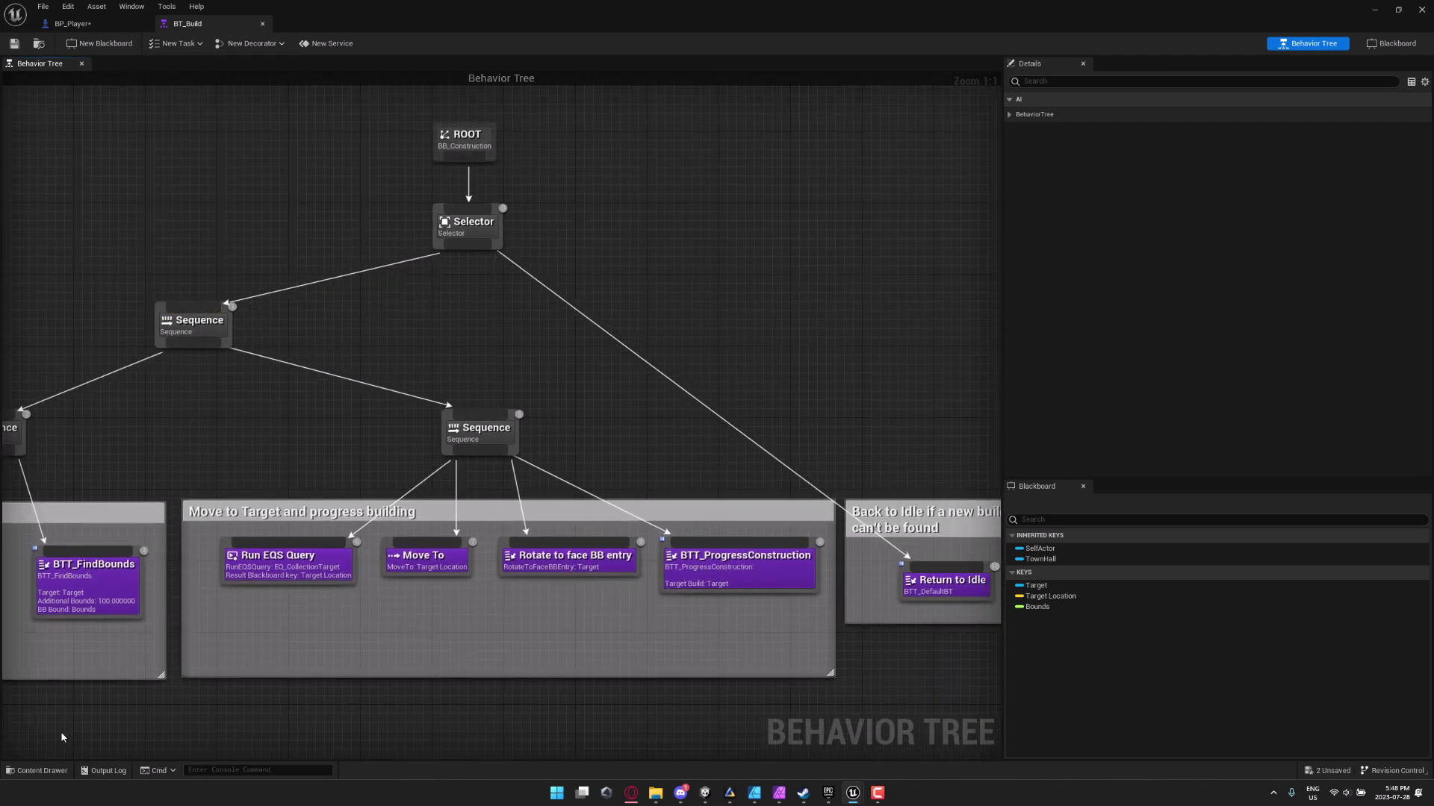
{"action": "left_click", "coordinate": [51, 771]}
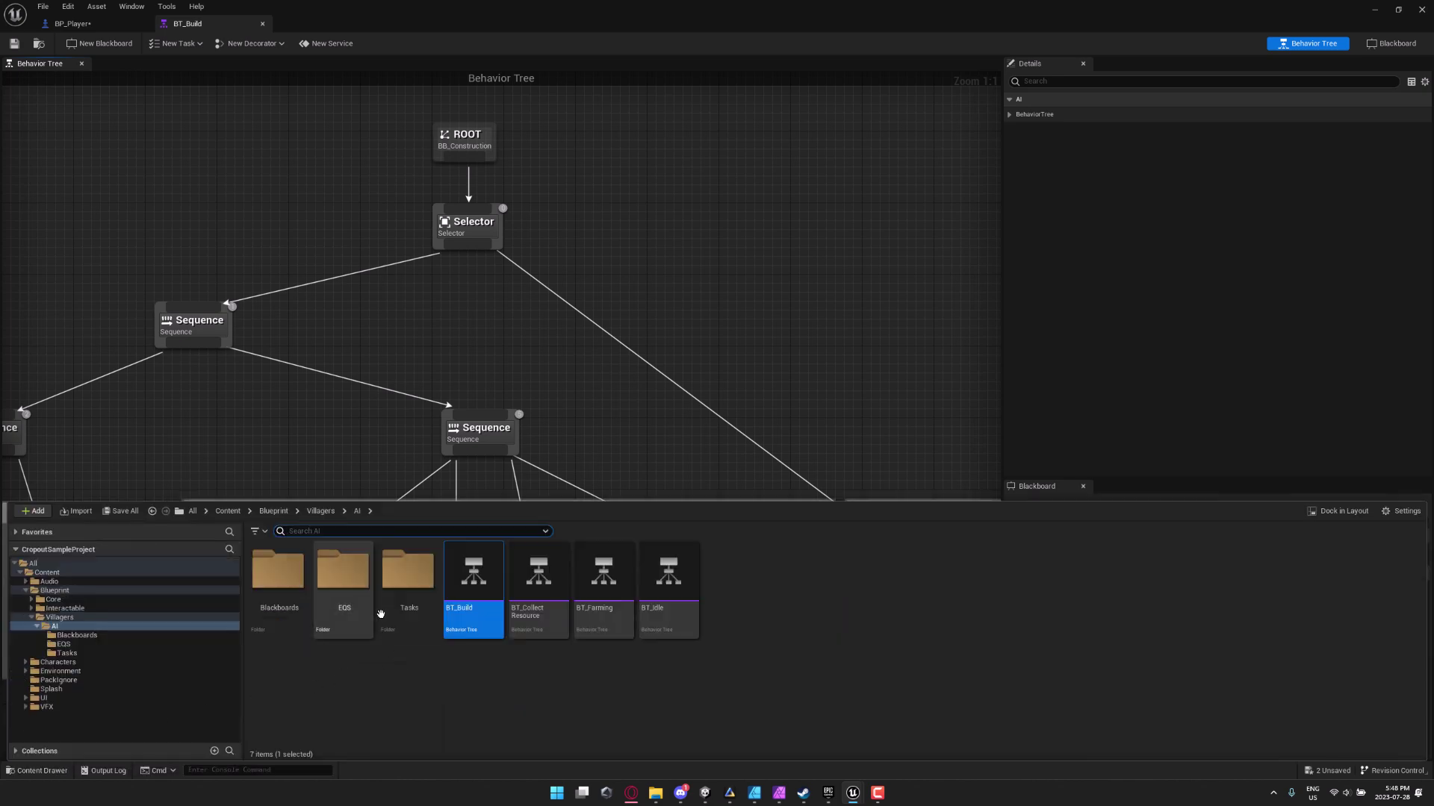
{"action": "double_click", "coordinate": [409, 575]}
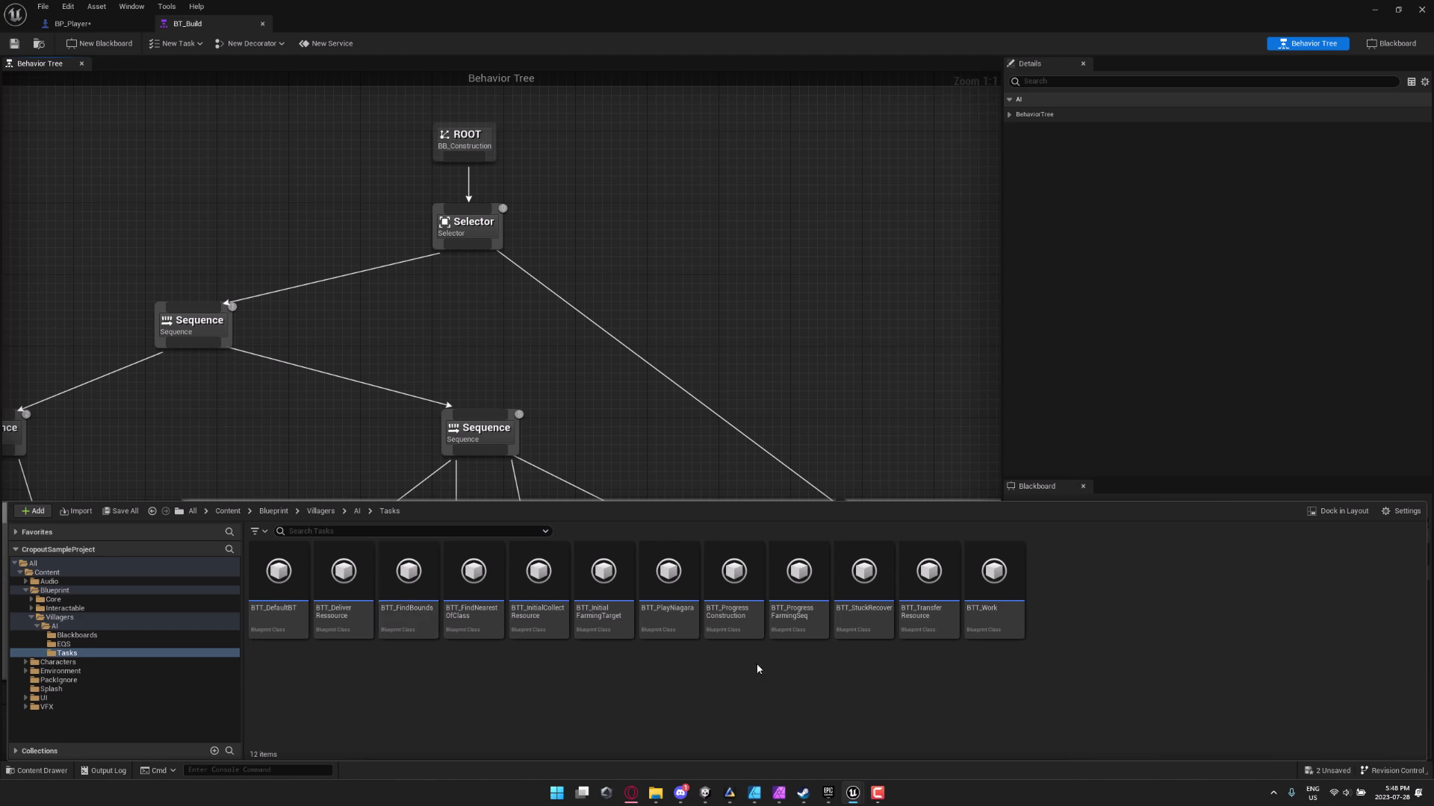
{"action": "double_click", "coordinate": [729, 573]}
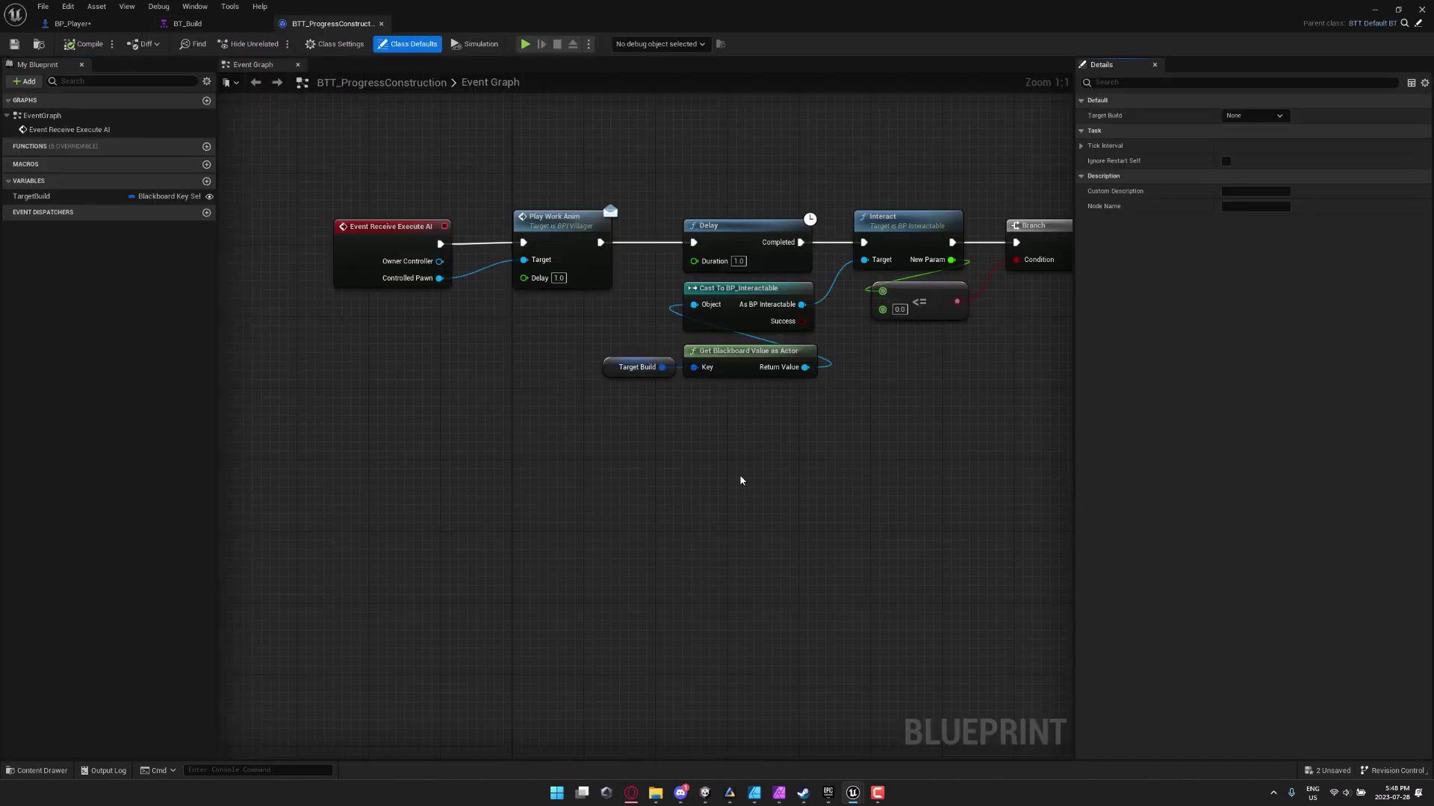
Step: Check the Branch and Finish Execute nodes, then return to BT_Build's Selector and construction branch
{"action": "right_click_drag", "start_coordinate": [742, 480], "coordinate": [560, 524]}
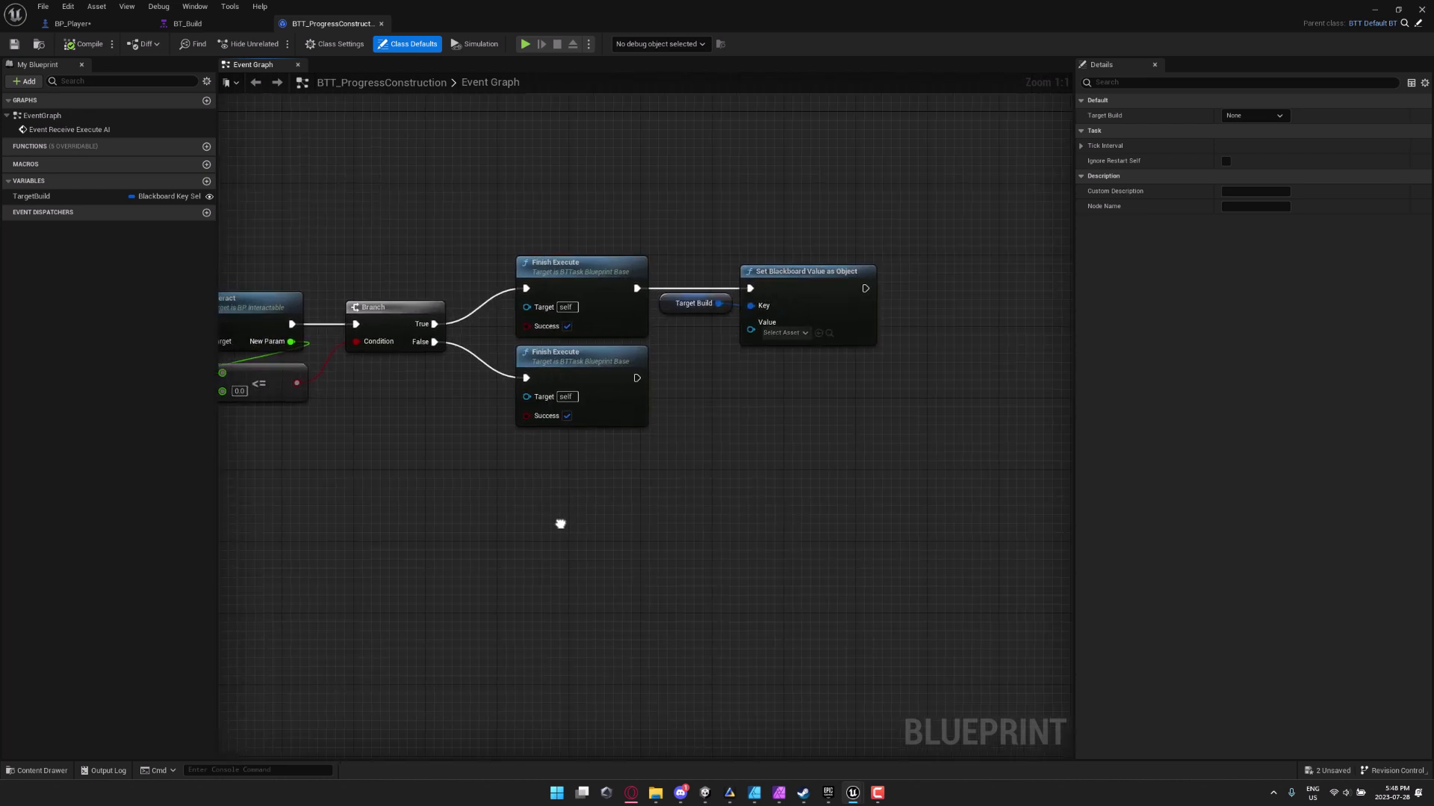
{"action": "left_click", "coordinate": [230, 30]}
{"action": "right_click_drag", "start_coordinate": [615, 442], "coordinate": [666, 358]}
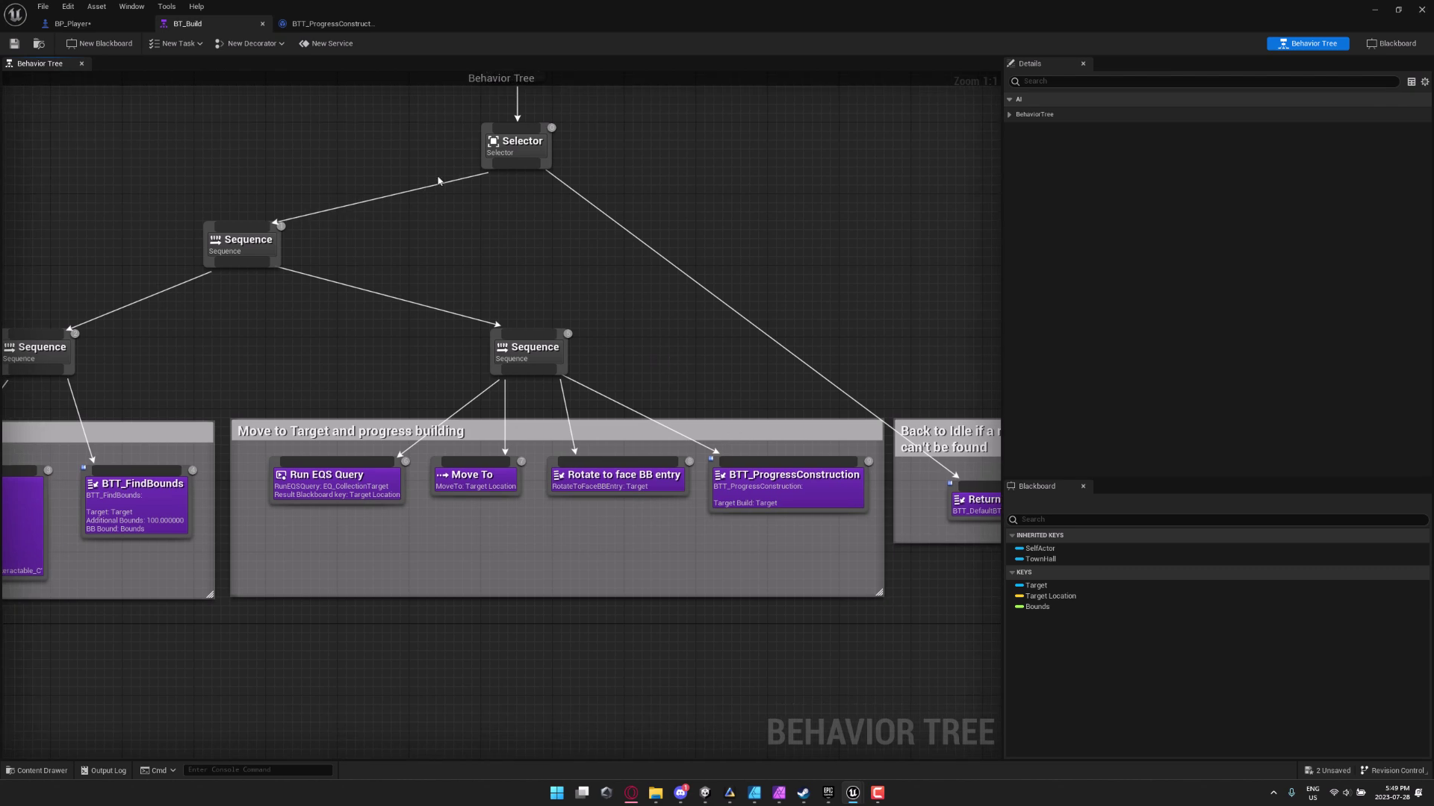
Step: Close the BT_Build, BTT_ProgressConstruction and BP_Player editor tabs
{"action": "left_click", "coordinate": [263, 24]}
{"action": "left_click", "coordinate": [263, 24]}
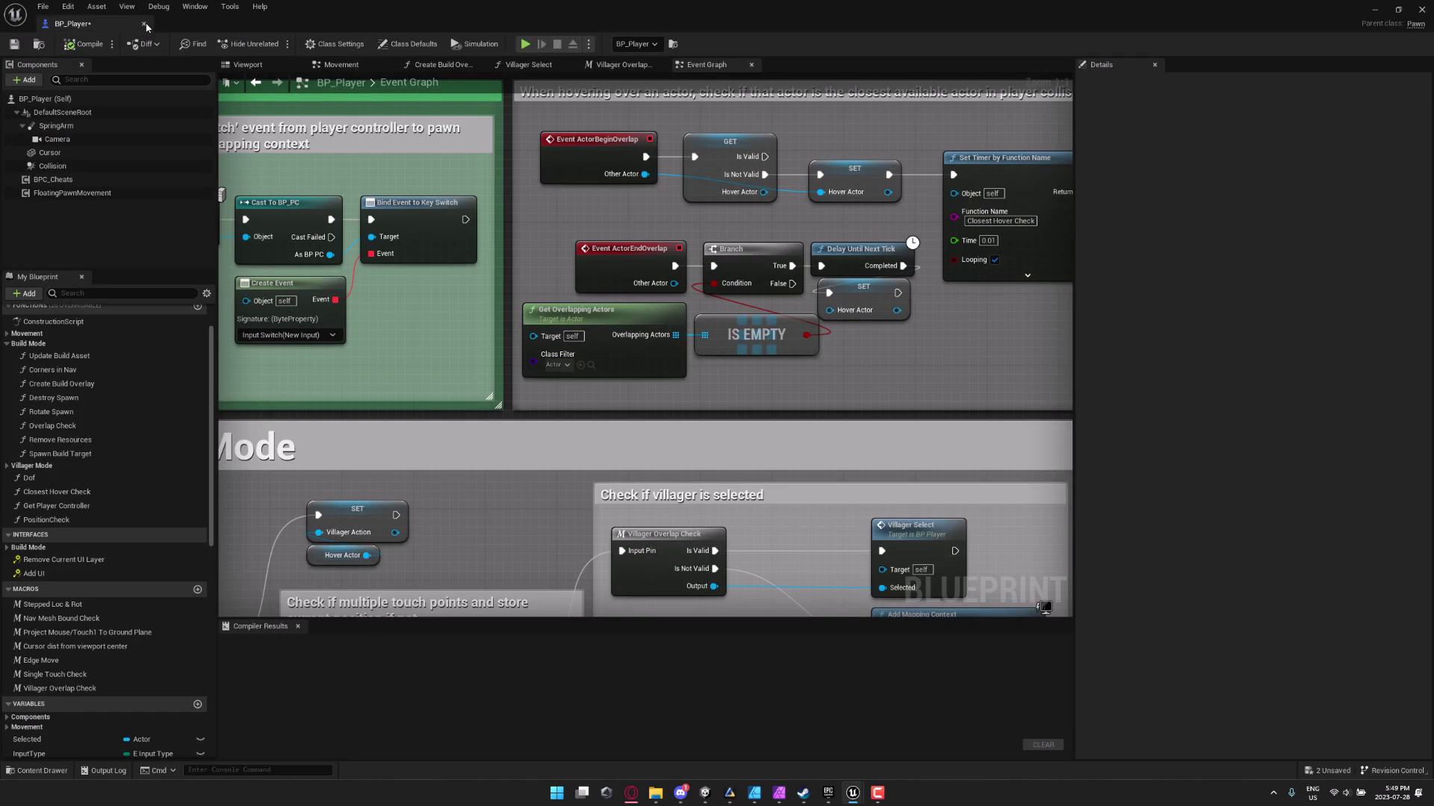
{"action": "left_click", "coordinate": [144, 24]}
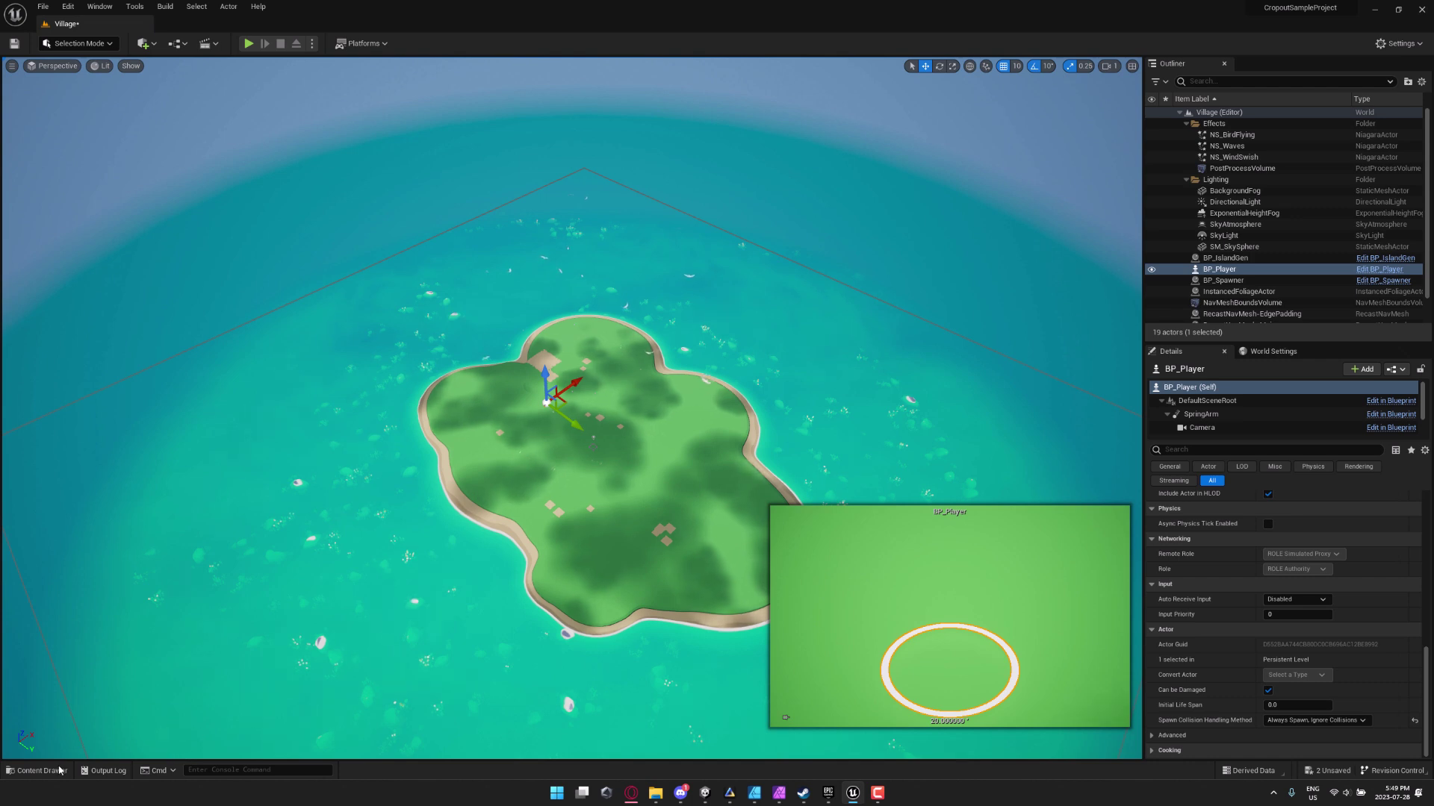
Step: Browse from the Villagers folder to UI and open UI_Elements in the Content Browser
{"action": "left_click", "coordinate": [59, 770]}
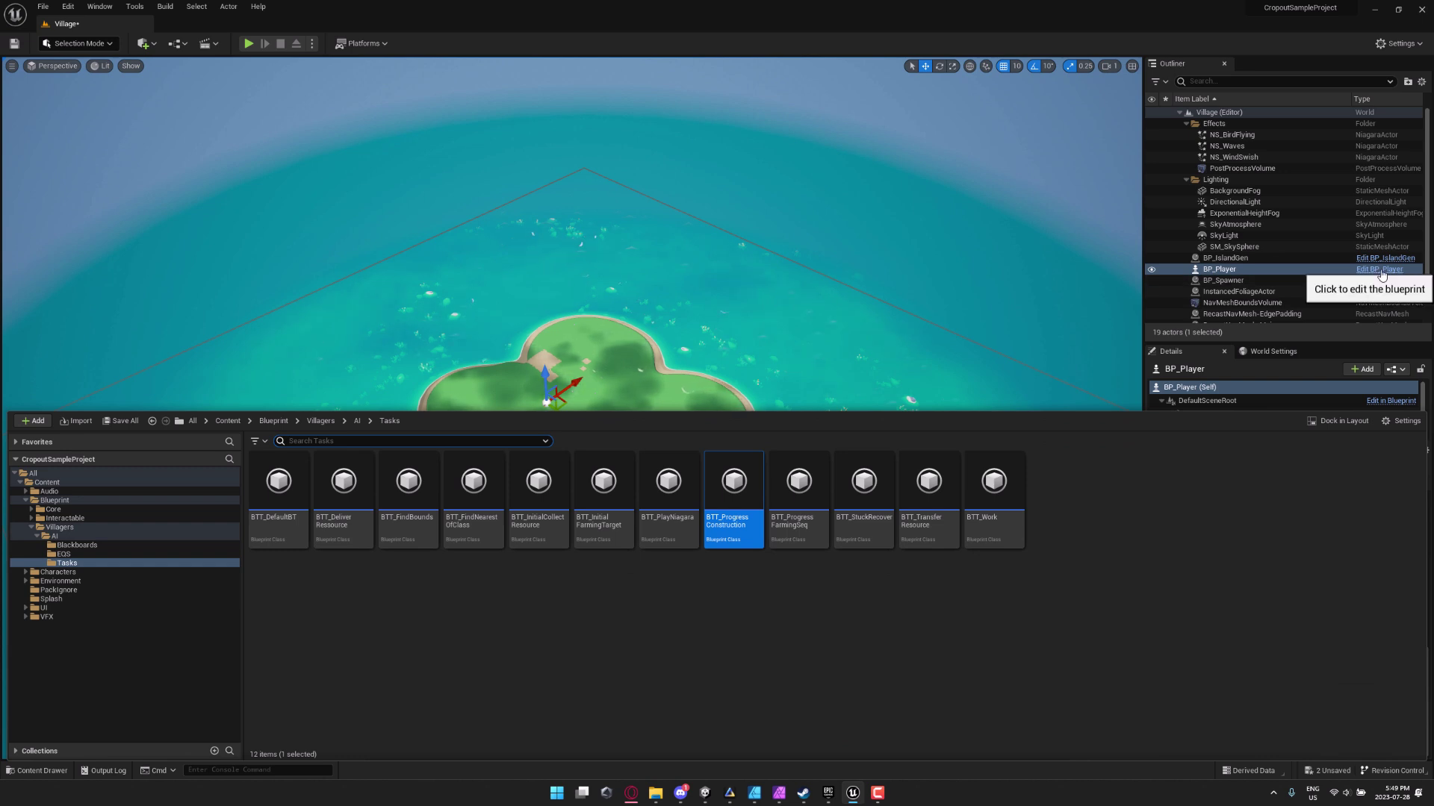
{"action": "left_click", "coordinate": [320, 421]}
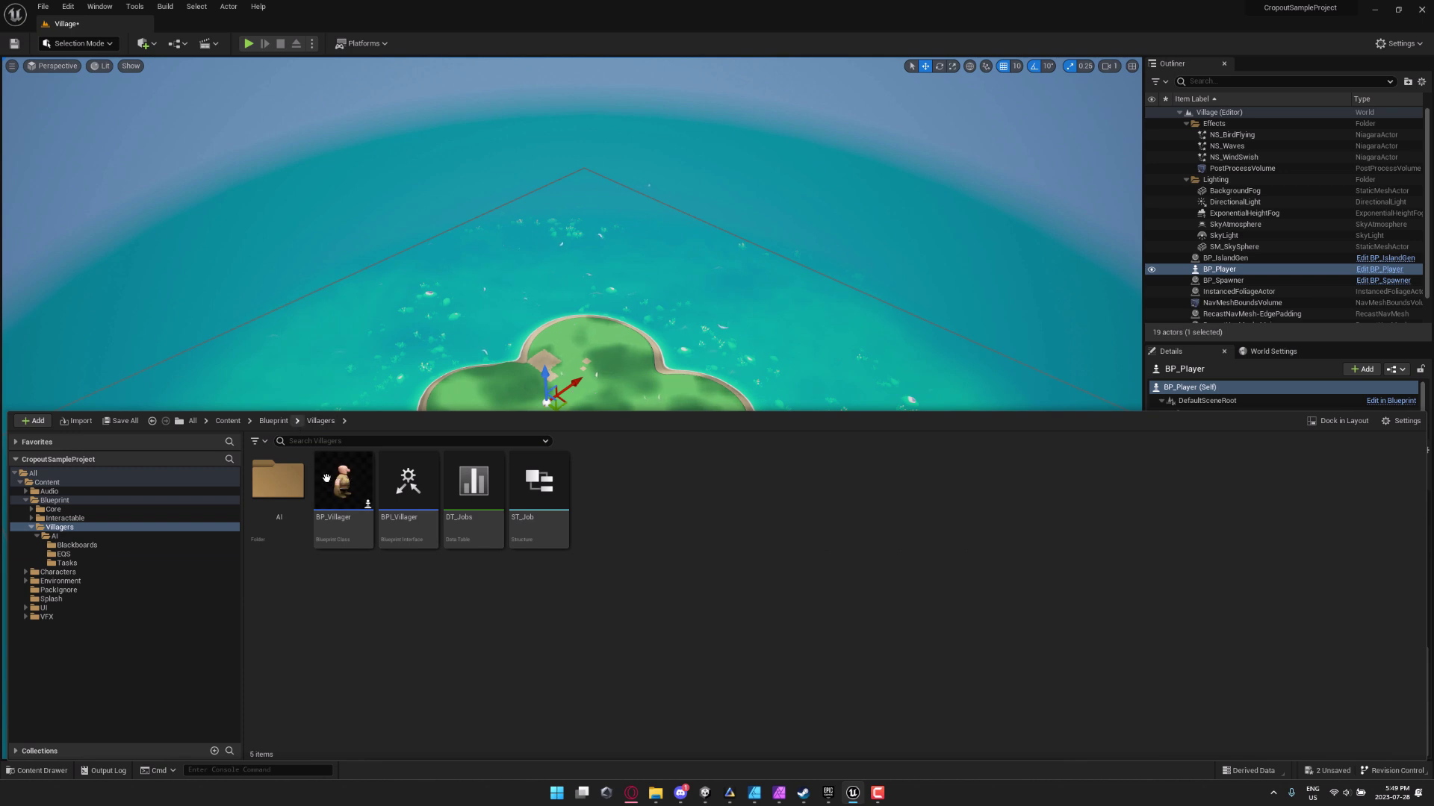
{"action": "mouse_move", "coordinate": [342, 482]}
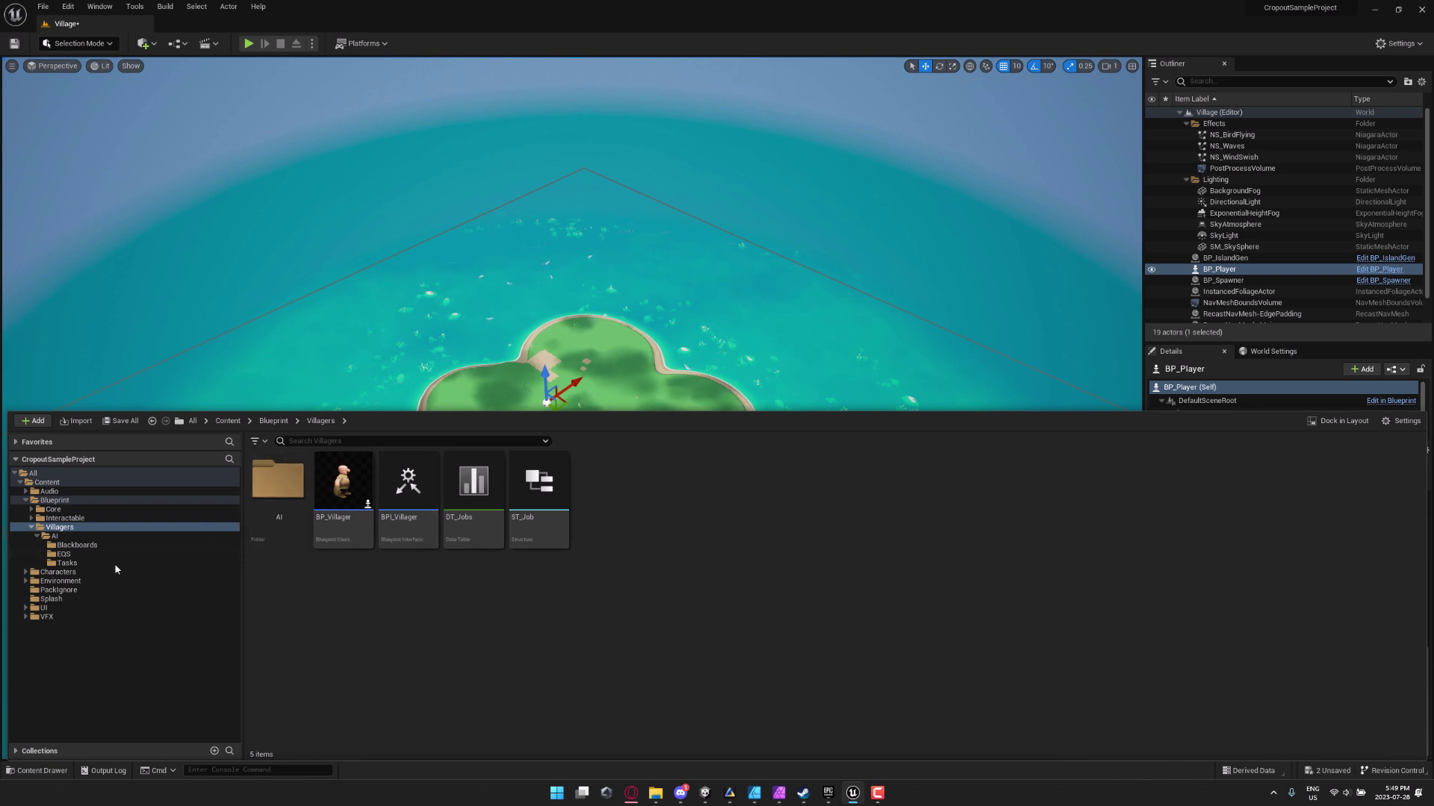
{"action": "left_click", "coordinate": [68, 607]}
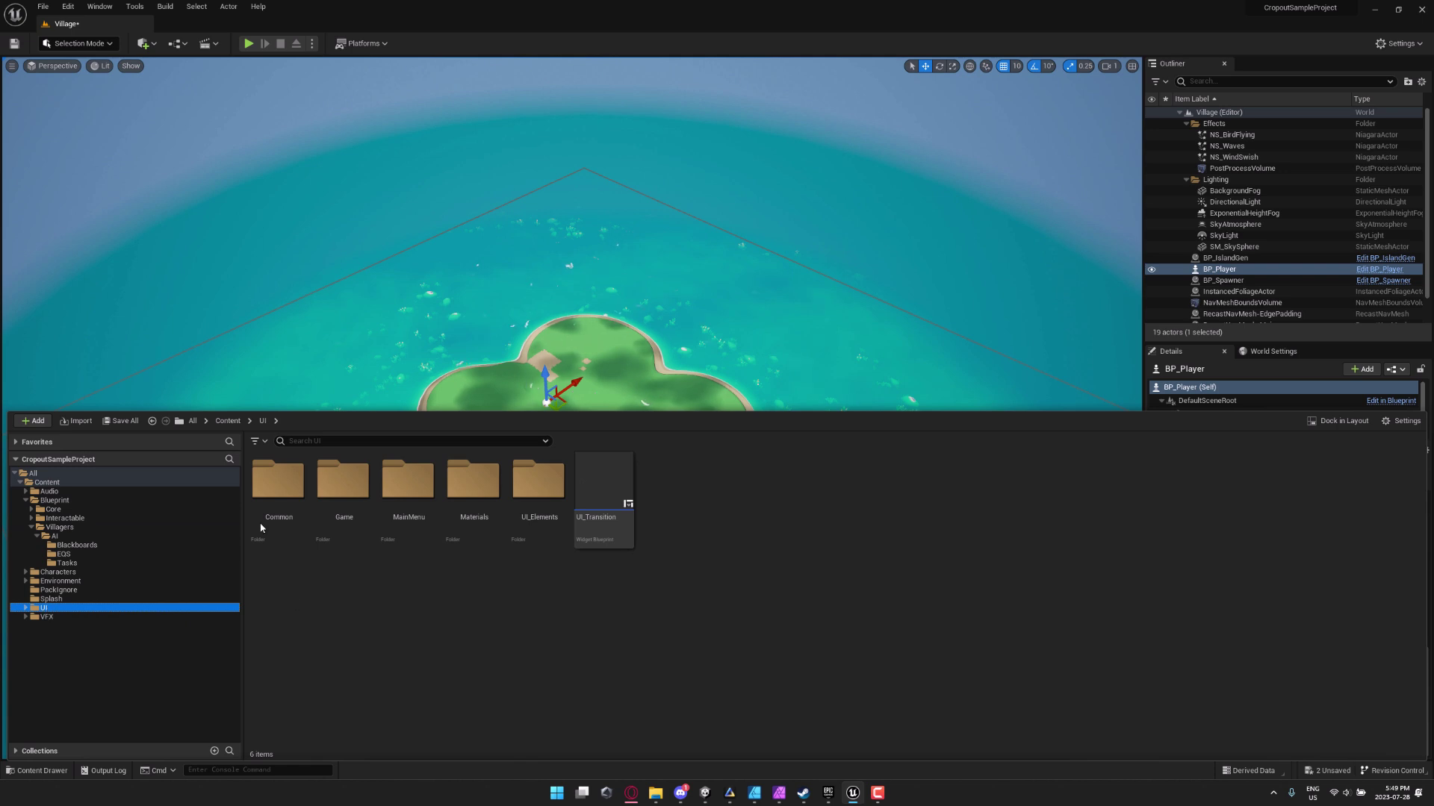
{"action": "double_click", "coordinate": [537, 485]}
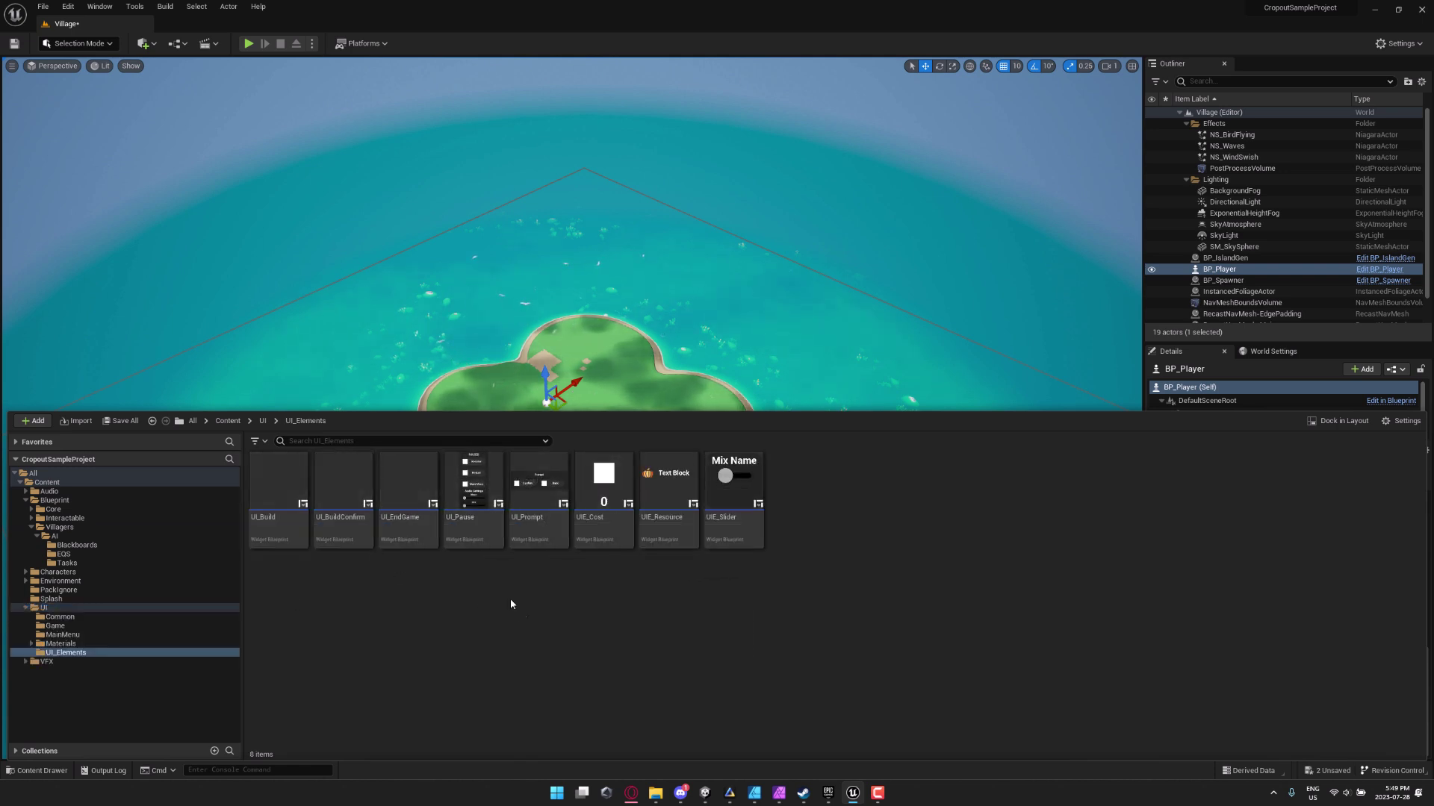
Step: Open the UI_Pause widget blueprint to view its PAUSED layout, then close it
{"action": "double_click", "coordinate": [462, 479]}
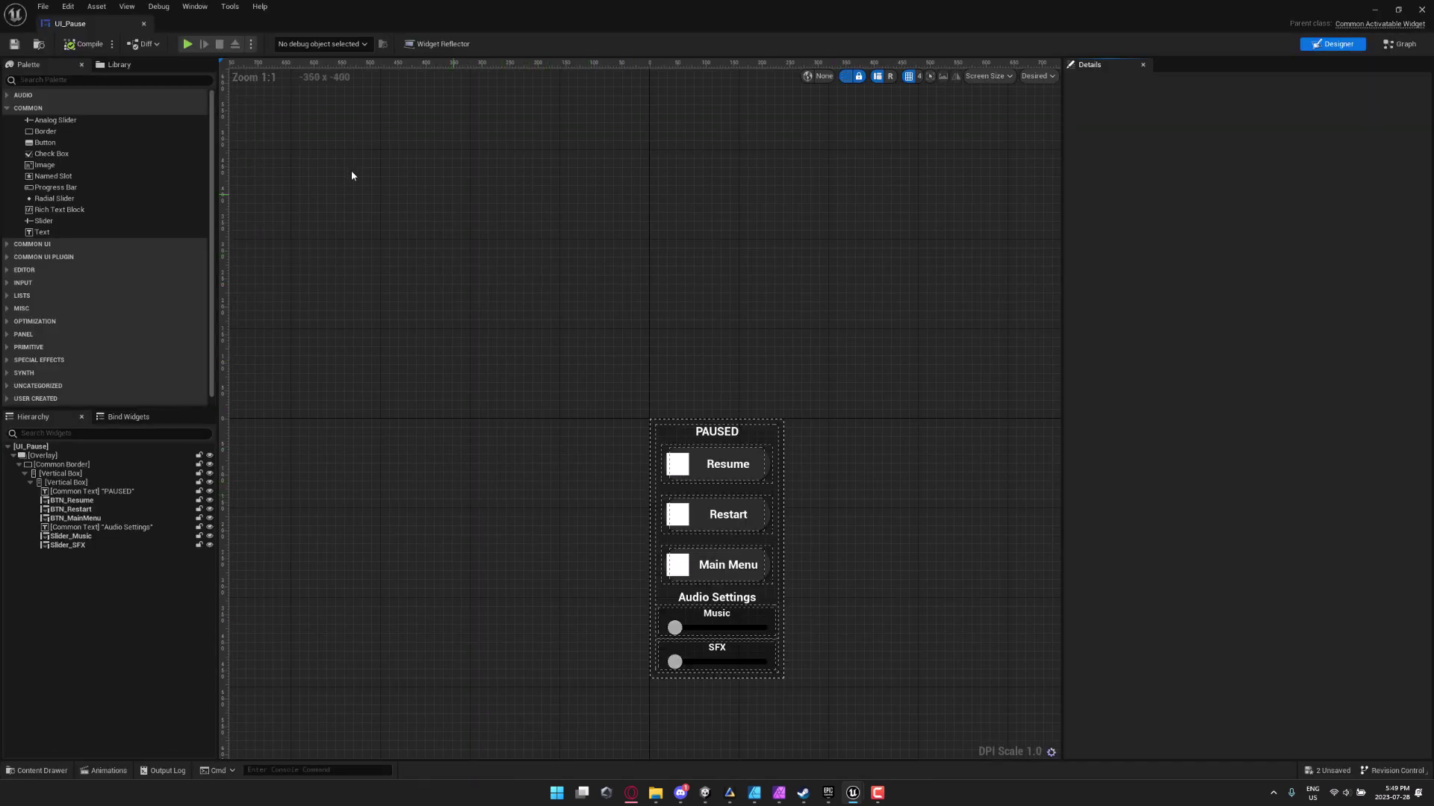
{"action": "left_click", "coordinate": [144, 26]}
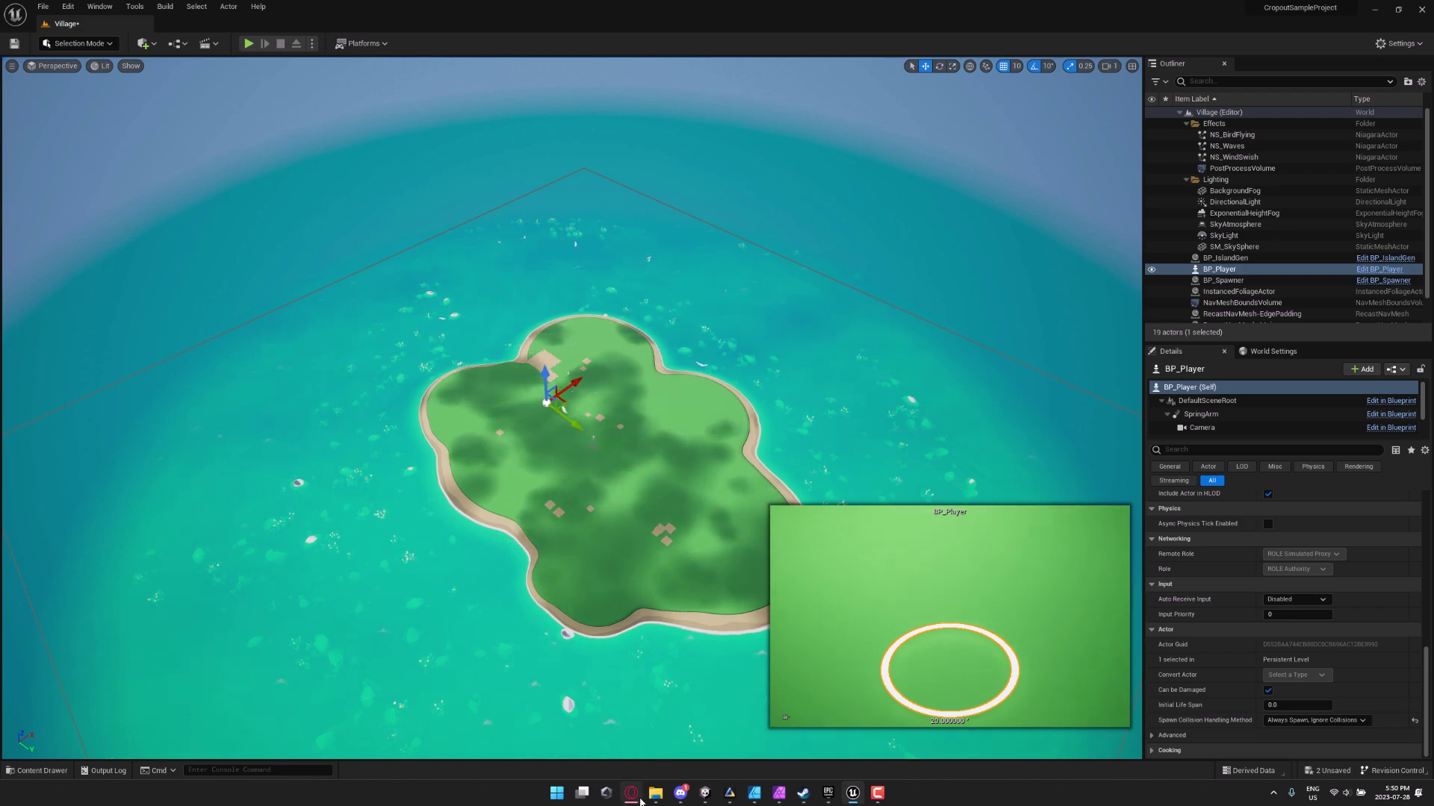
Step: In Opera's Cropout blog, open Geometry Script's FIND OUT MORE guide in a new tab
{"action": "left_click", "coordinate": [631, 793]}
{"action": "key", "text": "ctrl+Tab"}
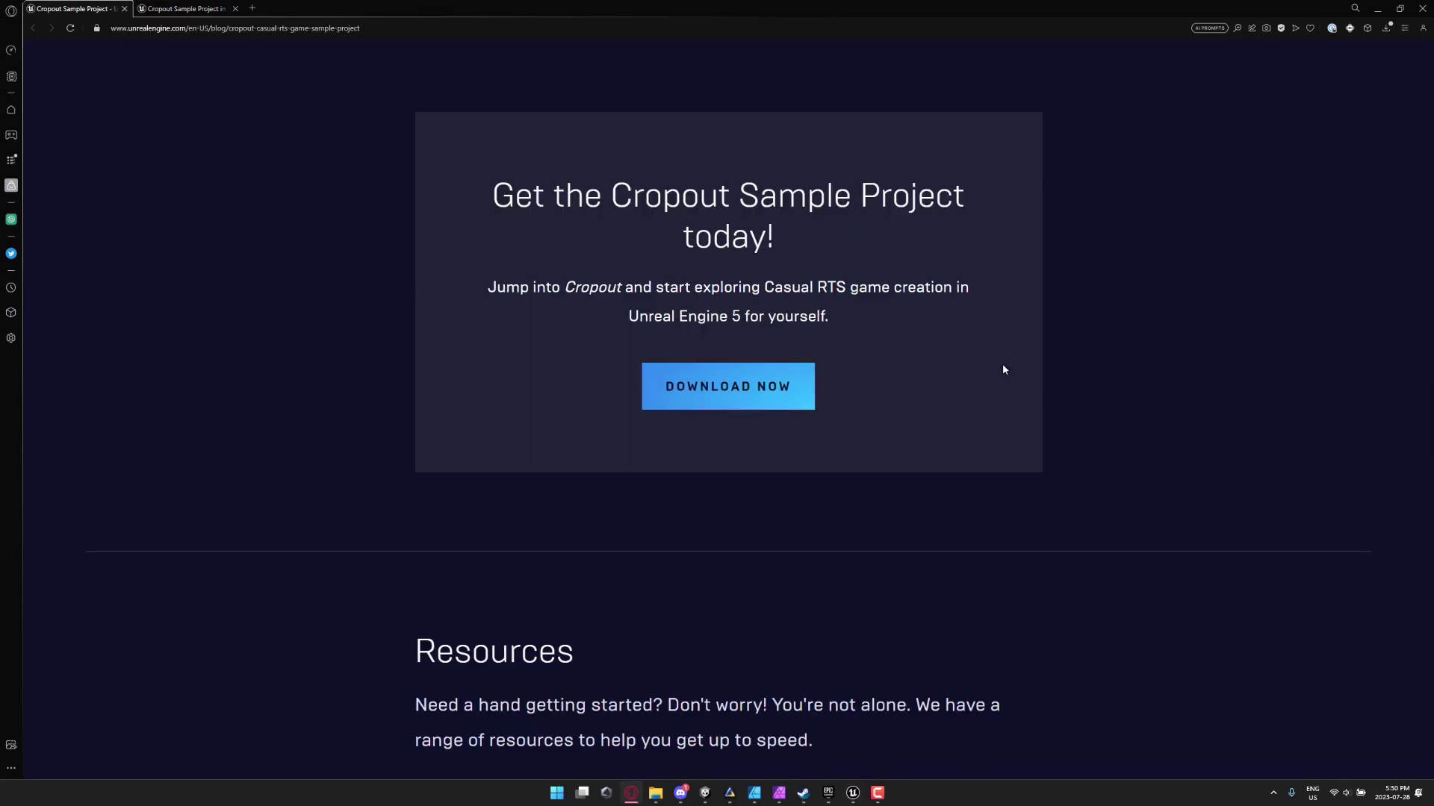
{"action": "scroll", "coordinate": [1044, 443], "scroll_direction": "up", "scroll_amount": 6}
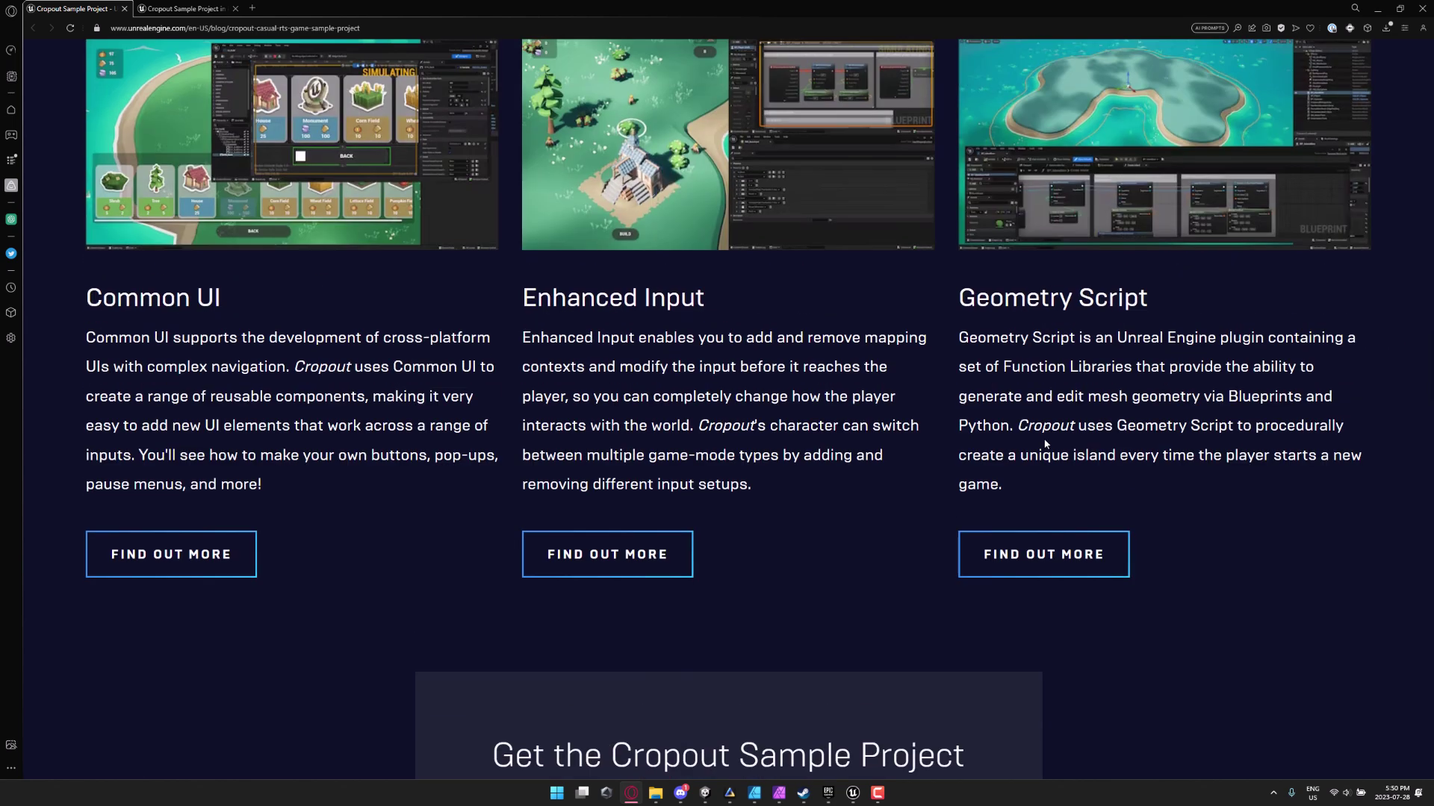
{"action": "scroll", "coordinate": [1044, 443], "scroll_direction": "up", "scroll_amount": 2}
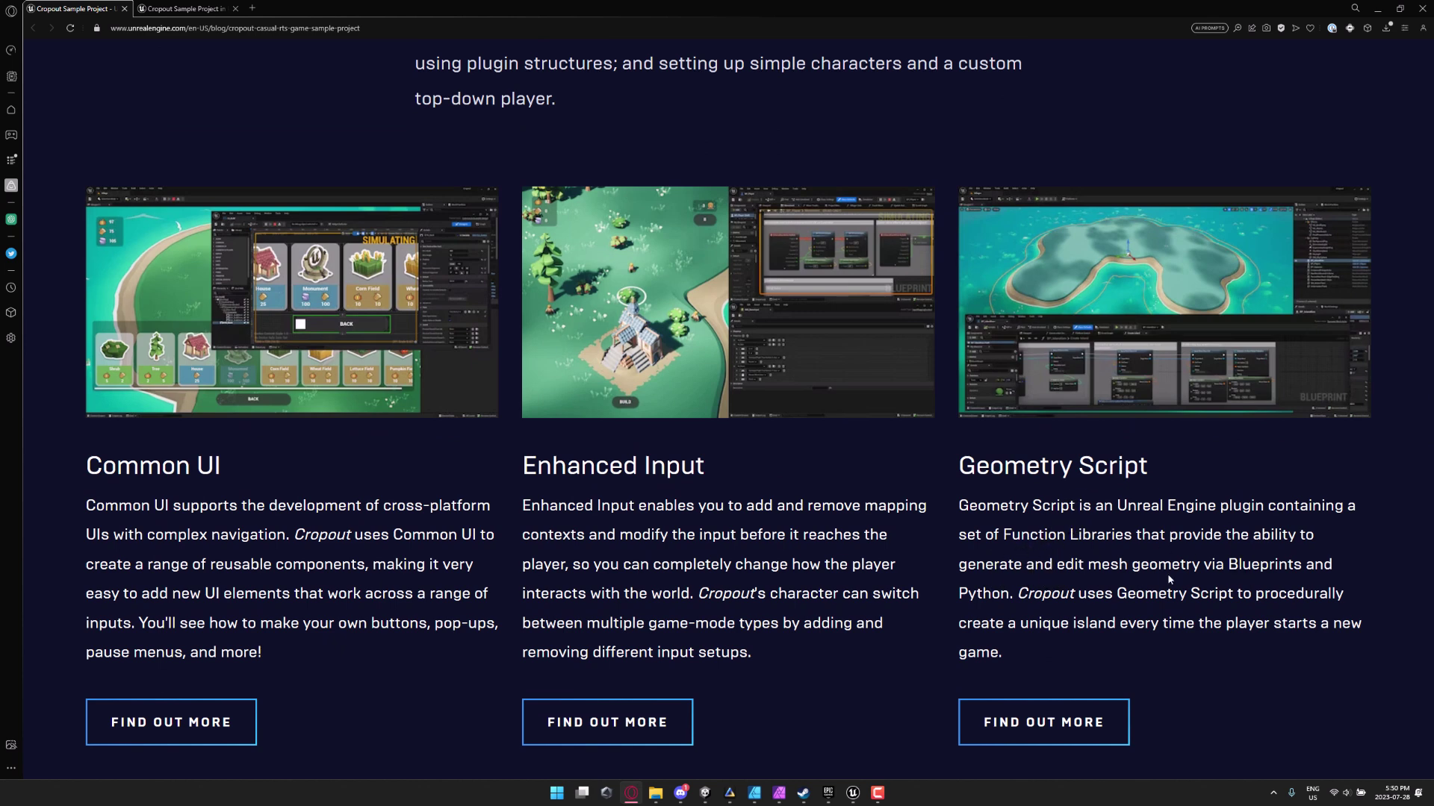
{"action": "left_click", "coordinate": [1063, 719]}
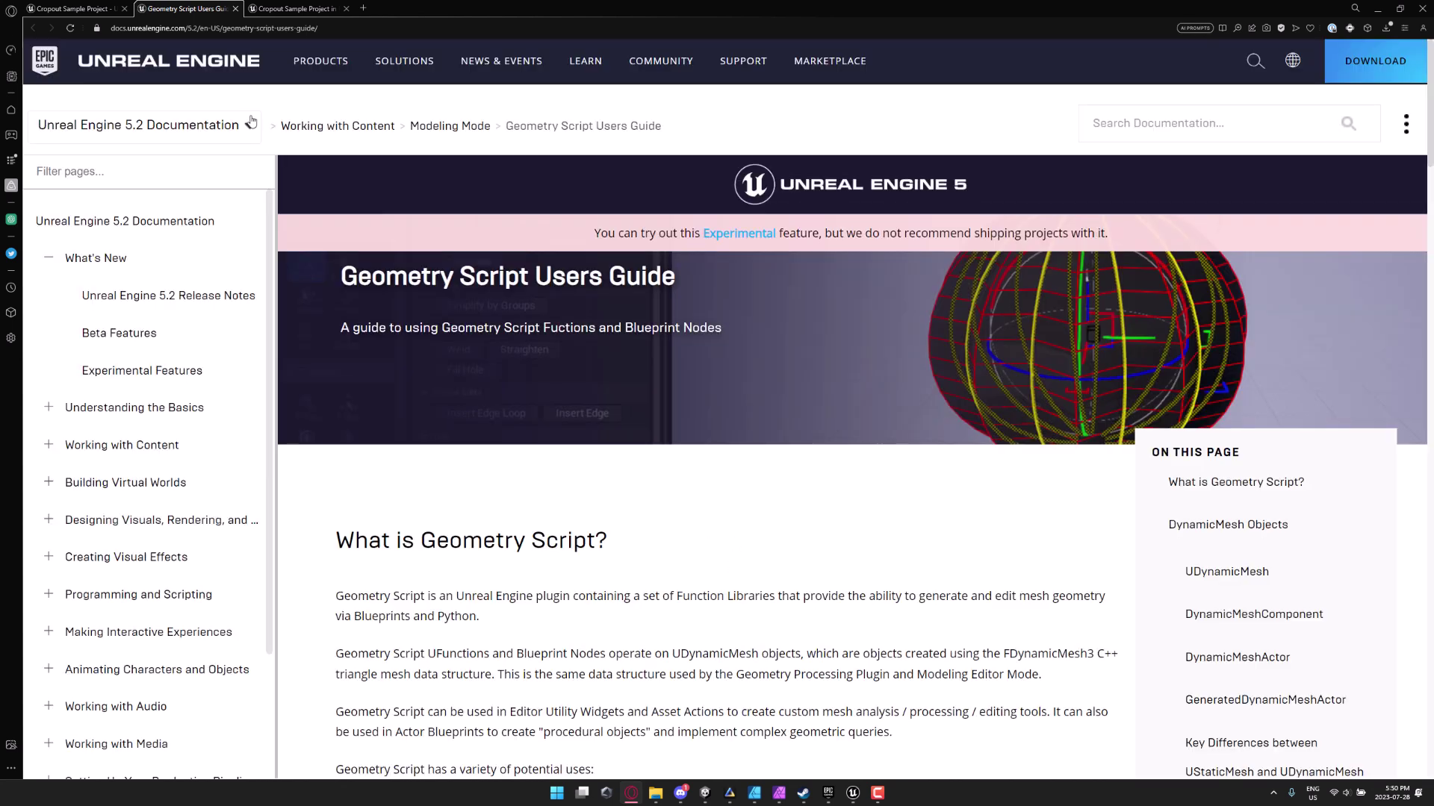
Step: Go back to the Cropout blog and scroll down to its FAQ section
{"action": "left_click", "coordinate": [75, 9]}
{"action": "scroll", "coordinate": [895, 487], "scroll_direction": "up", "scroll_amount": 5}
{"action": "scroll", "coordinate": [896, 487], "scroll_direction": "up", "scroll_amount": 15}
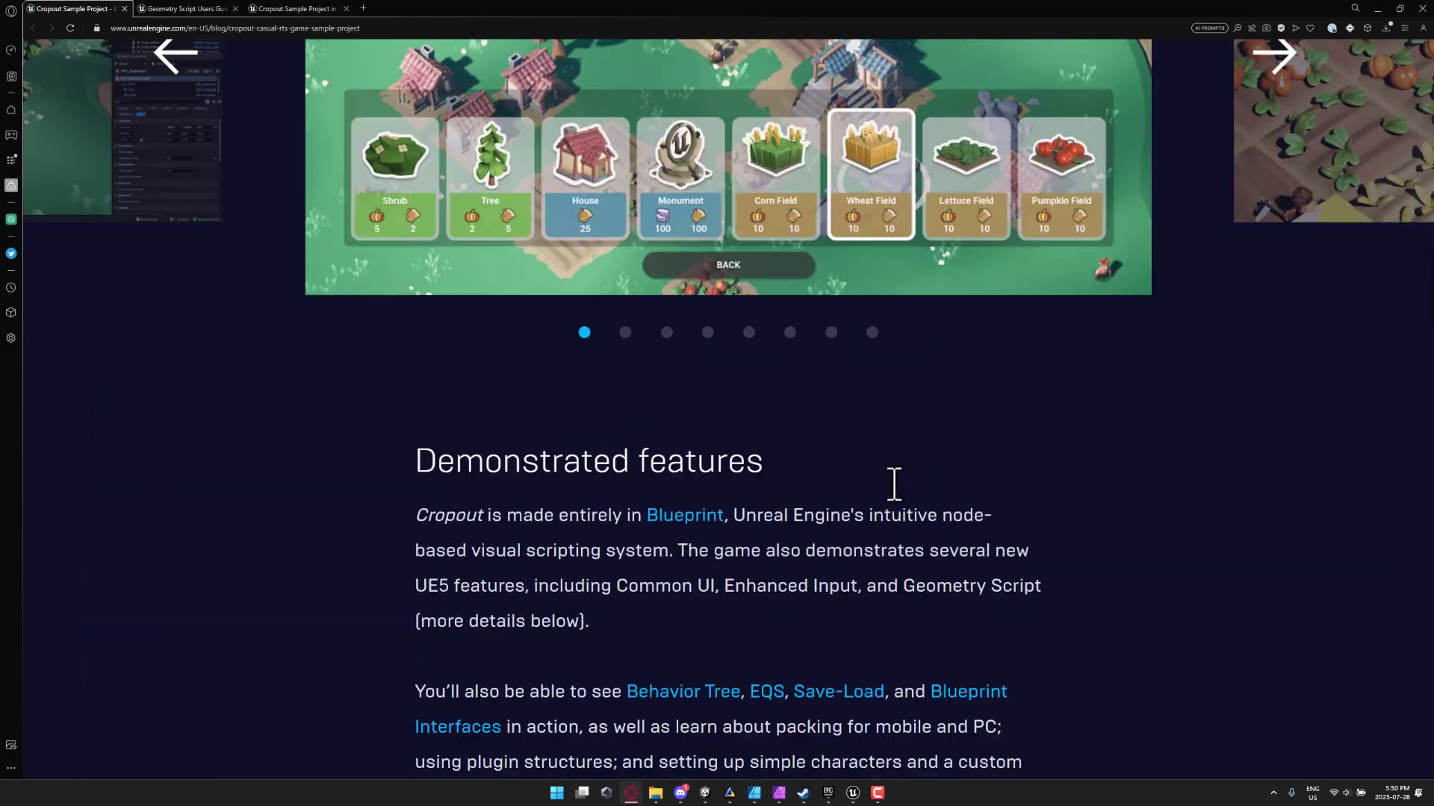
{"action": "scroll", "coordinate": [895, 486], "scroll_direction": "down", "scroll_amount": 7}
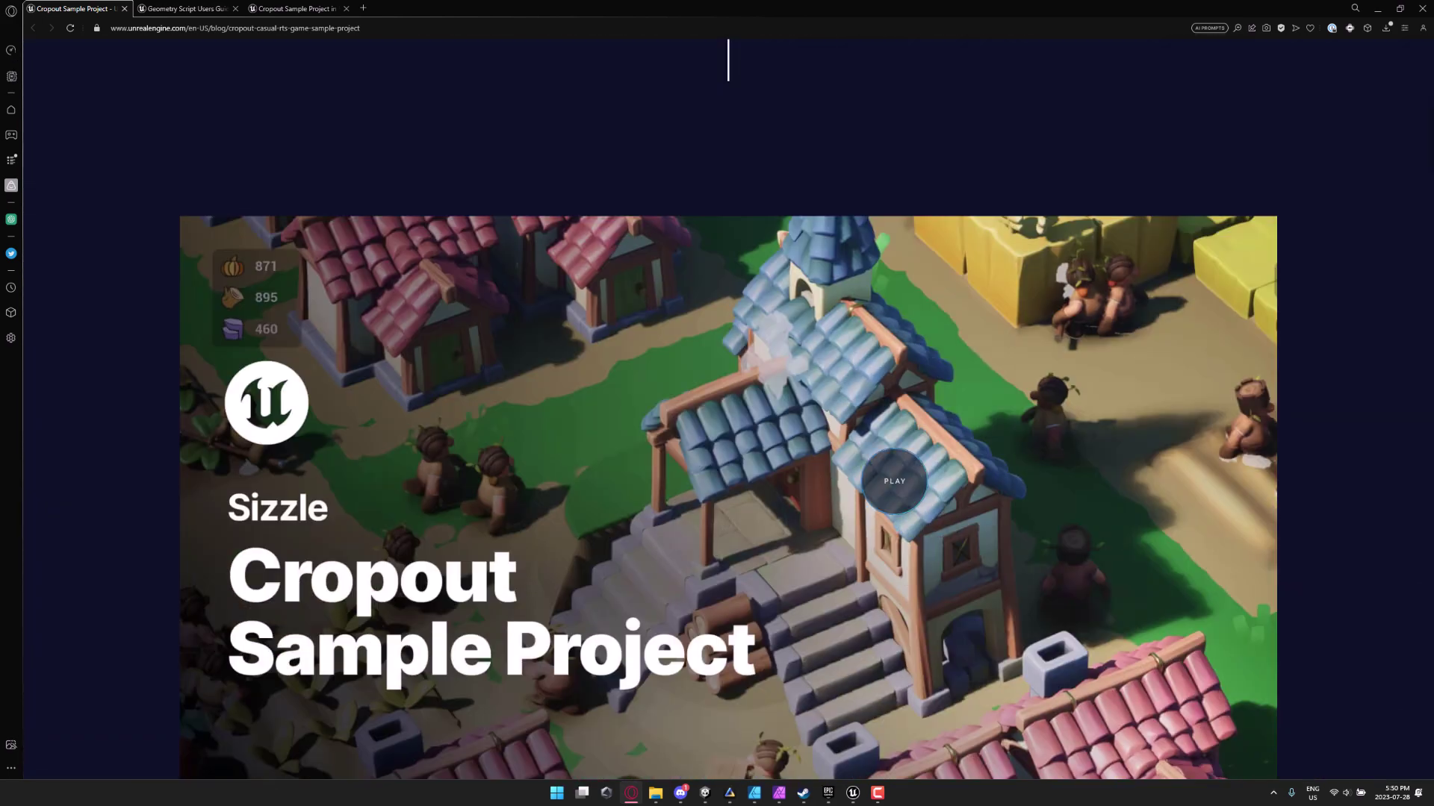
{"action": "scroll", "coordinate": [703, 368], "scroll_direction": "down", "scroll_amount": 7}
{"action": "scroll", "coordinate": [701, 368], "scroll_direction": "down", "scroll_amount": 15}
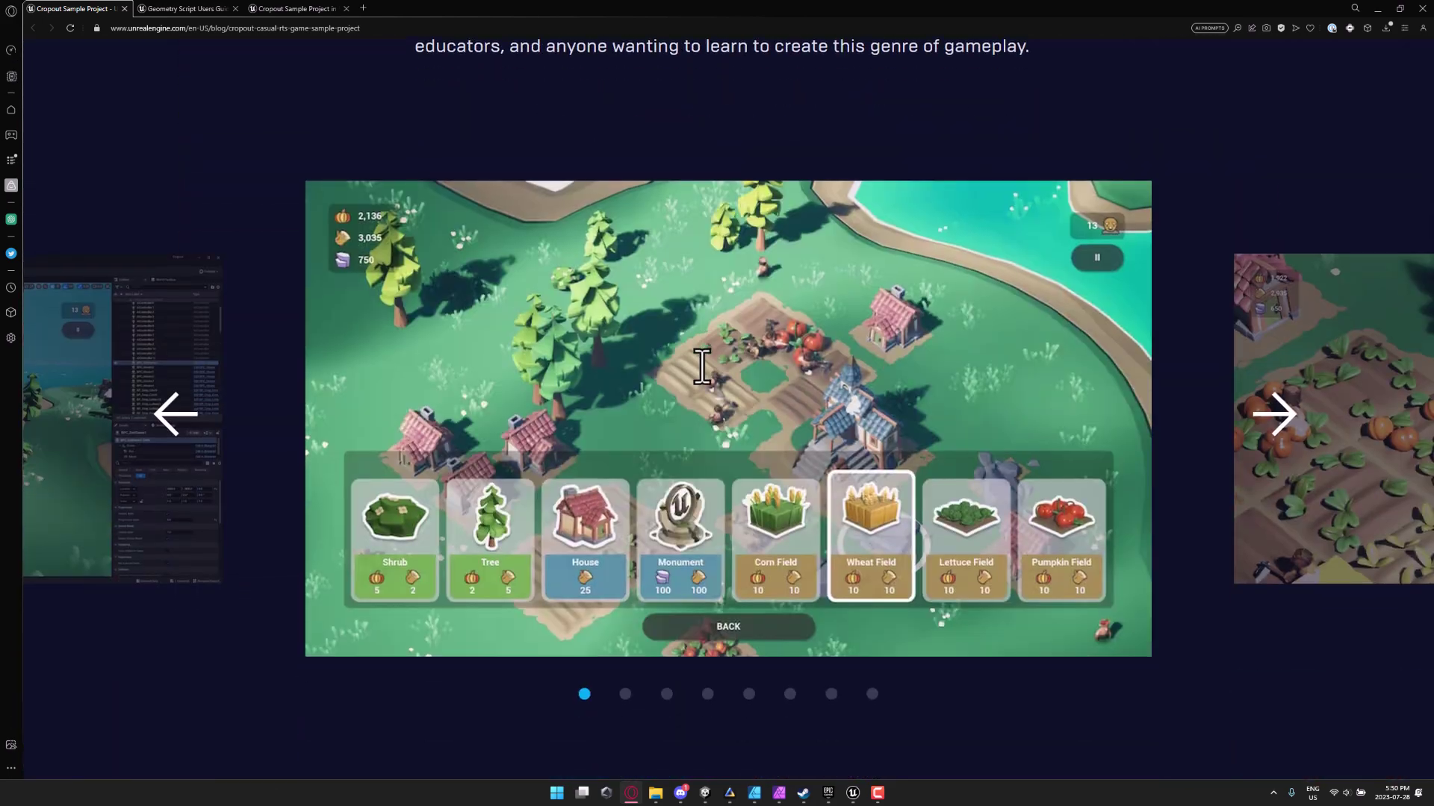
{"action": "scroll", "coordinate": [715, 388], "scroll_direction": "down", "scroll_amount": 15}
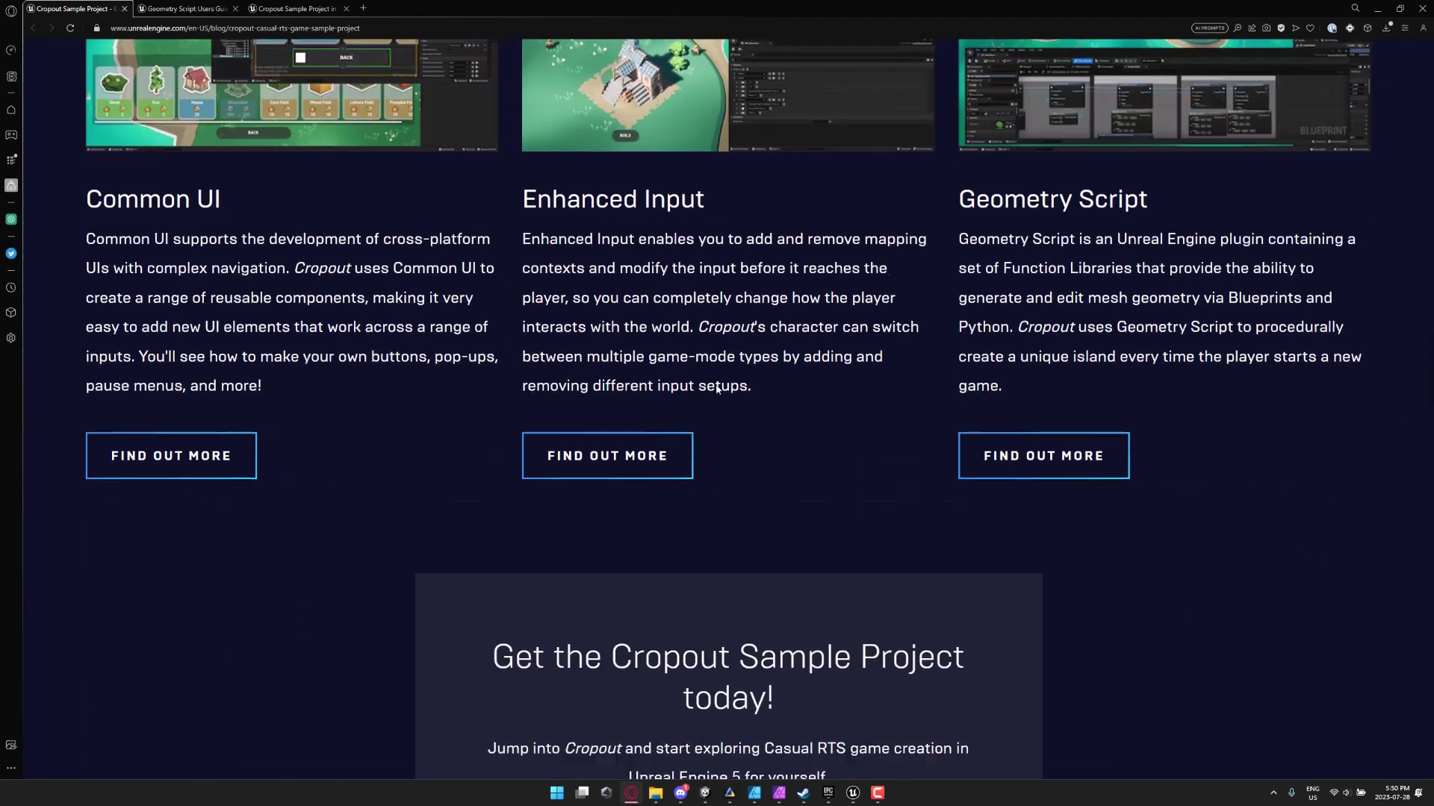
{"action": "scroll", "coordinate": [716, 389], "scroll_direction": "down", "scroll_amount": 5}
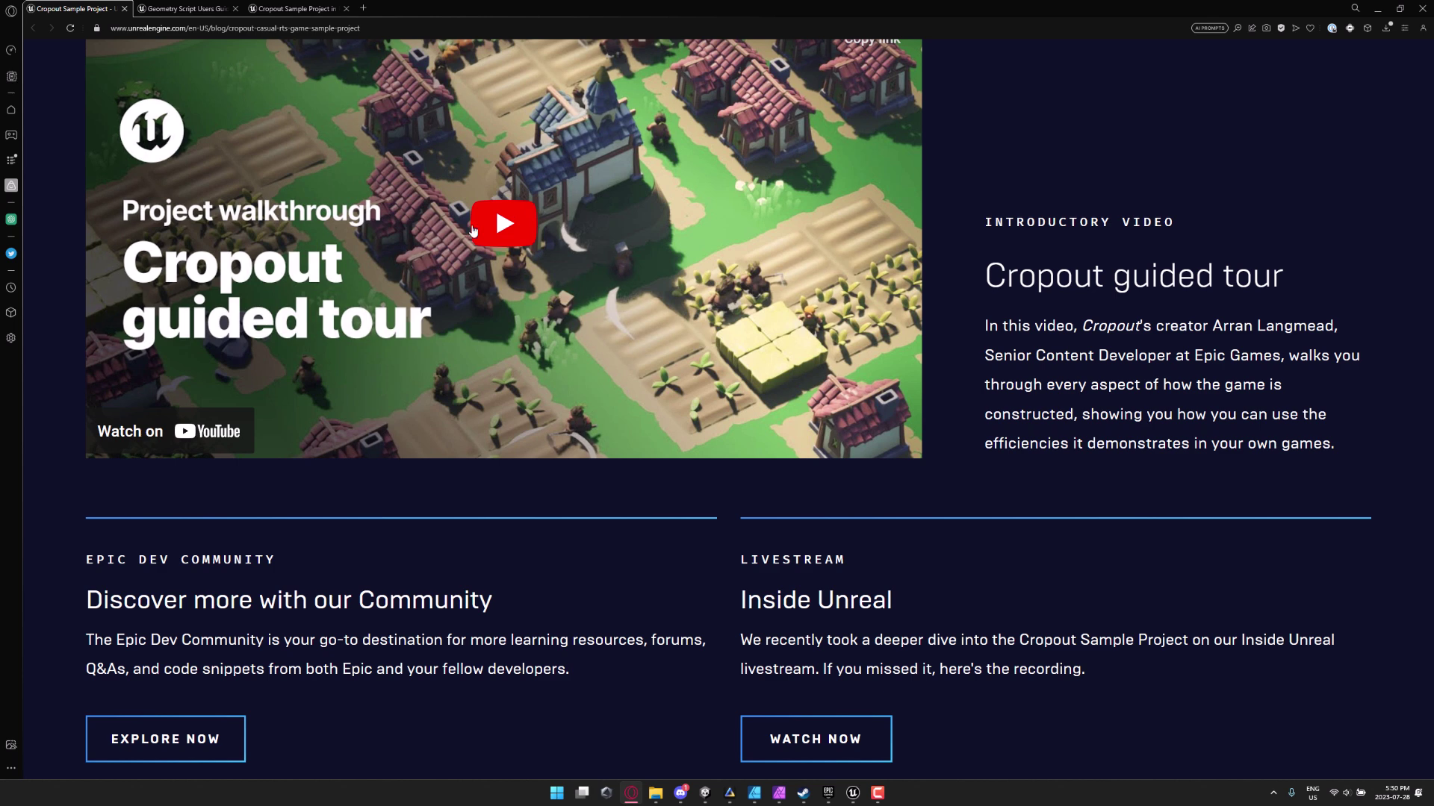
{"action": "scroll", "coordinate": [598, 264], "scroll_direction": "down", "scroll_amount": 8}
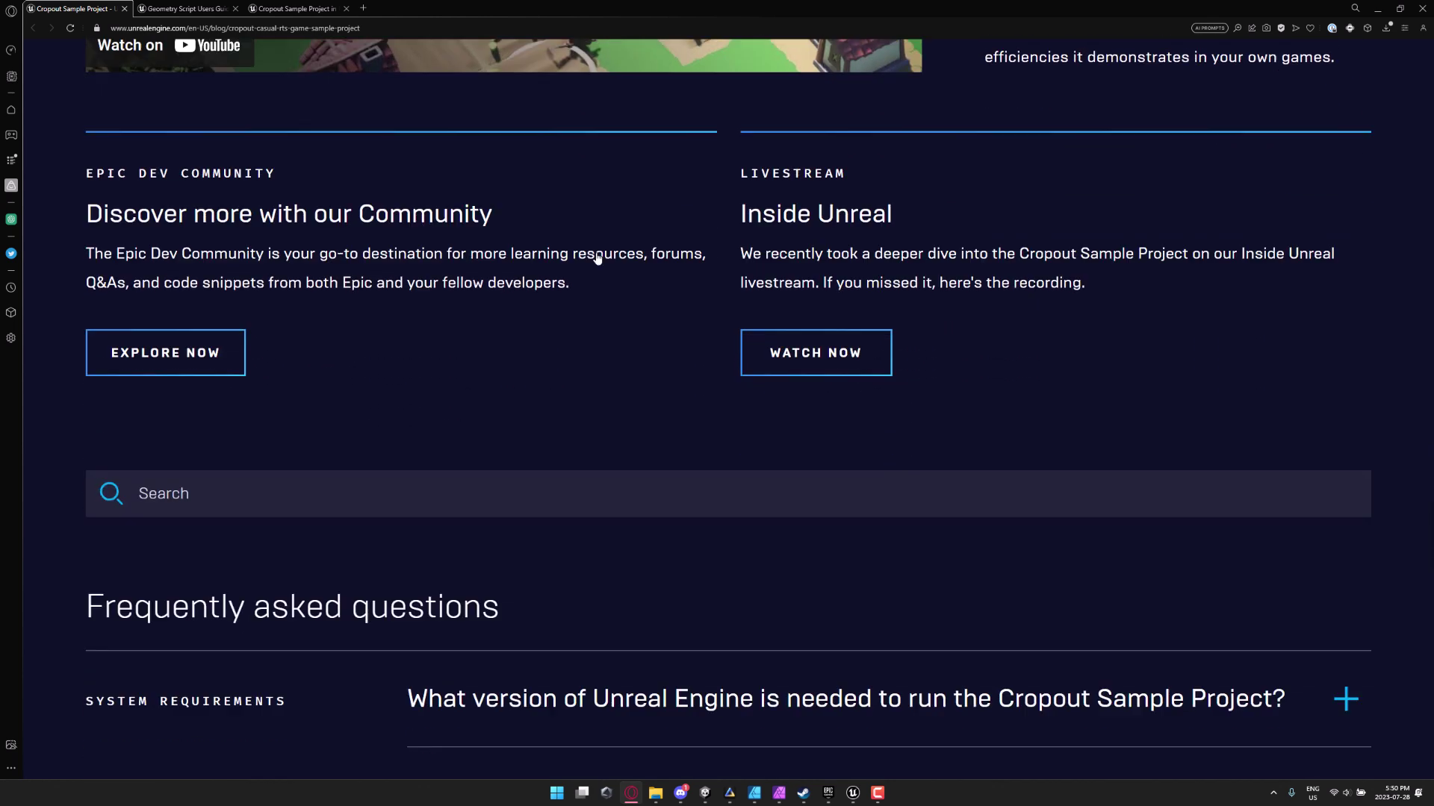
{"action": "scroll", "coordinate": [630, 293], "scroll_direction": "down", "scroll_amount": 3}
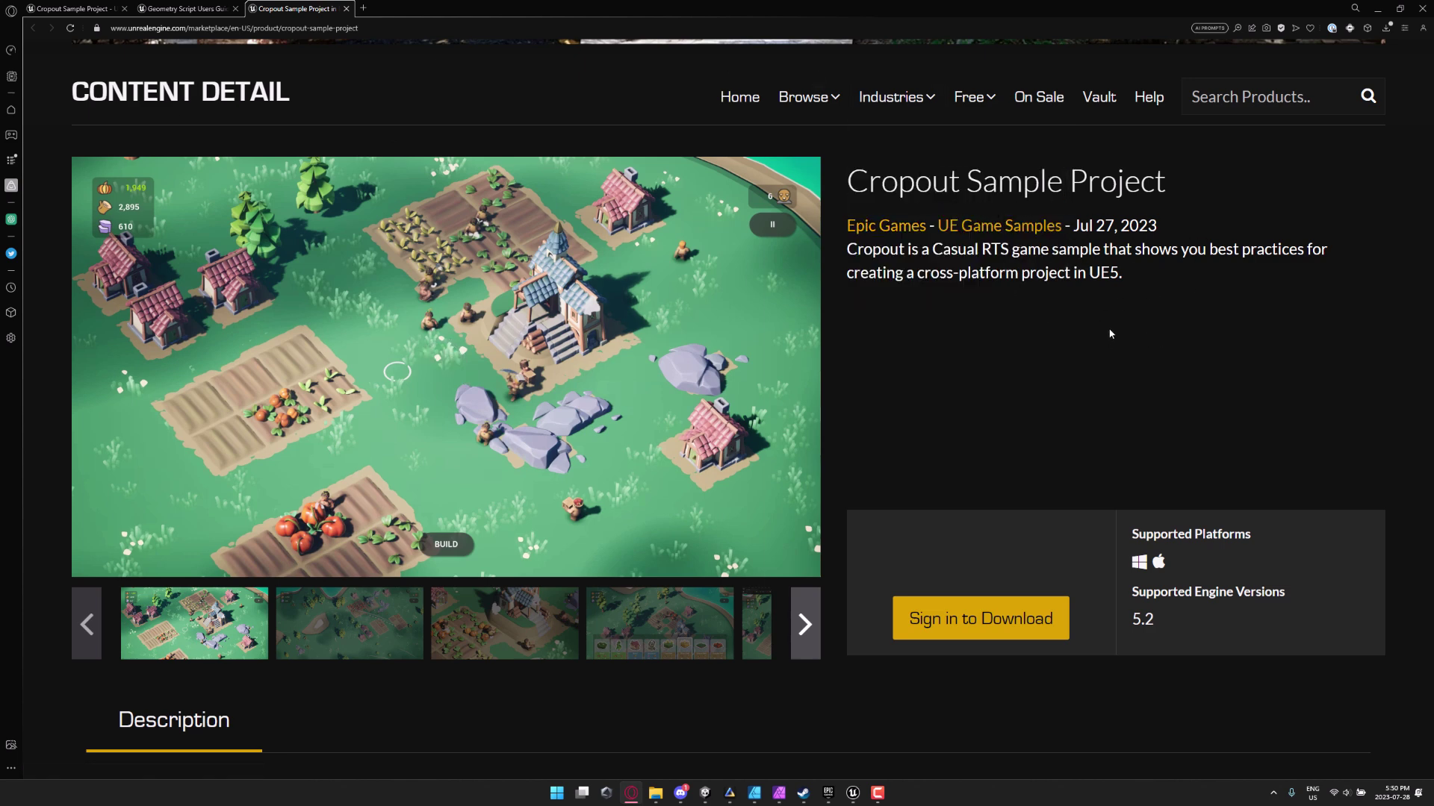
{"action": "scroll", "coordinate": [1110, 333], "scroll_direction": "down", "scroll_amount": 12}
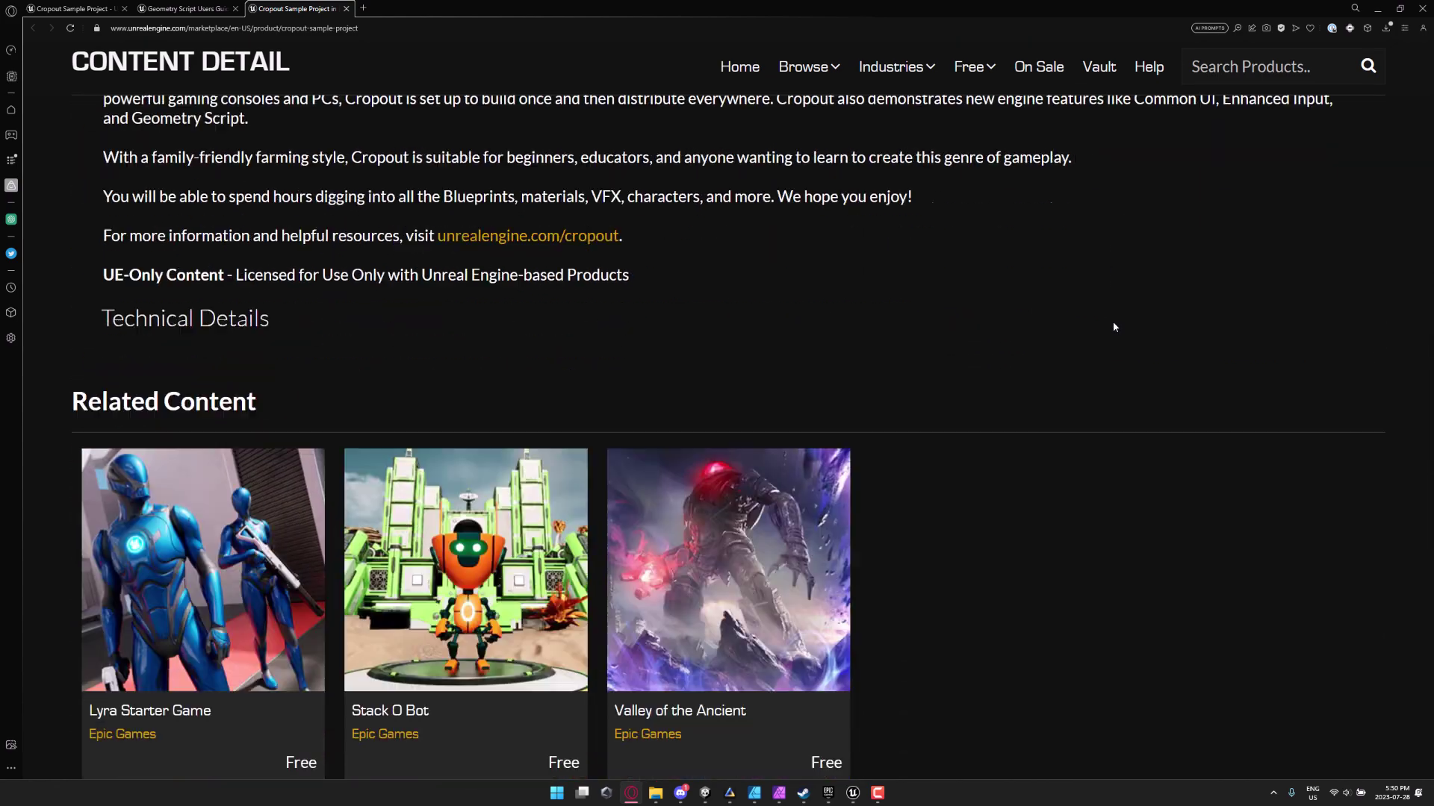
{"action": "scroll", "coordinate": [1113, 327], "scroll_direction": "down", "scroll_amount": 4}
{"action": "scroll", "coordinate": [1113, 327], "scroll_direction": "up", "scroll_amount": 15}
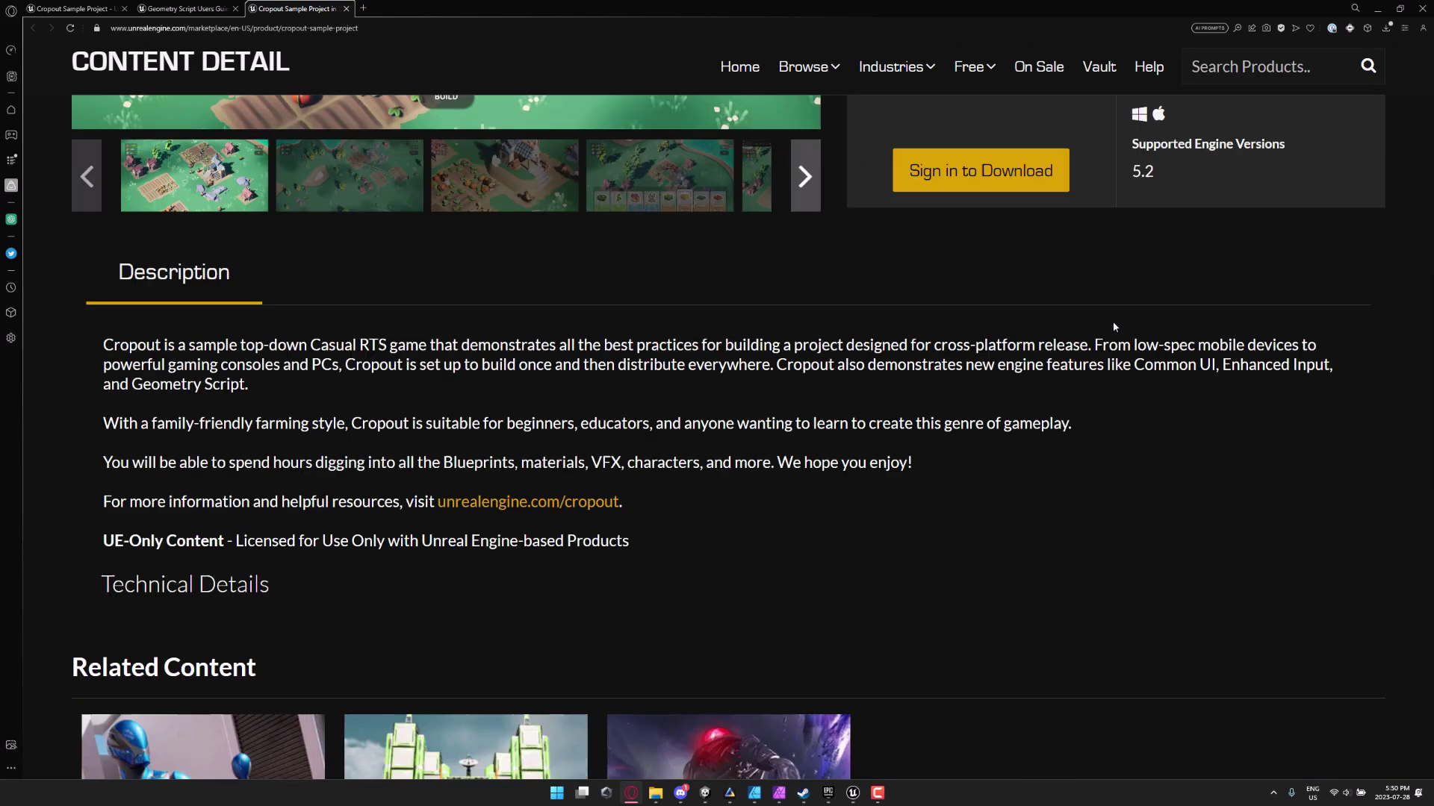
{"action": "scroll", "coordinate": [1113, 327], "scroll_direction": "up", "scroll_amount": 5}
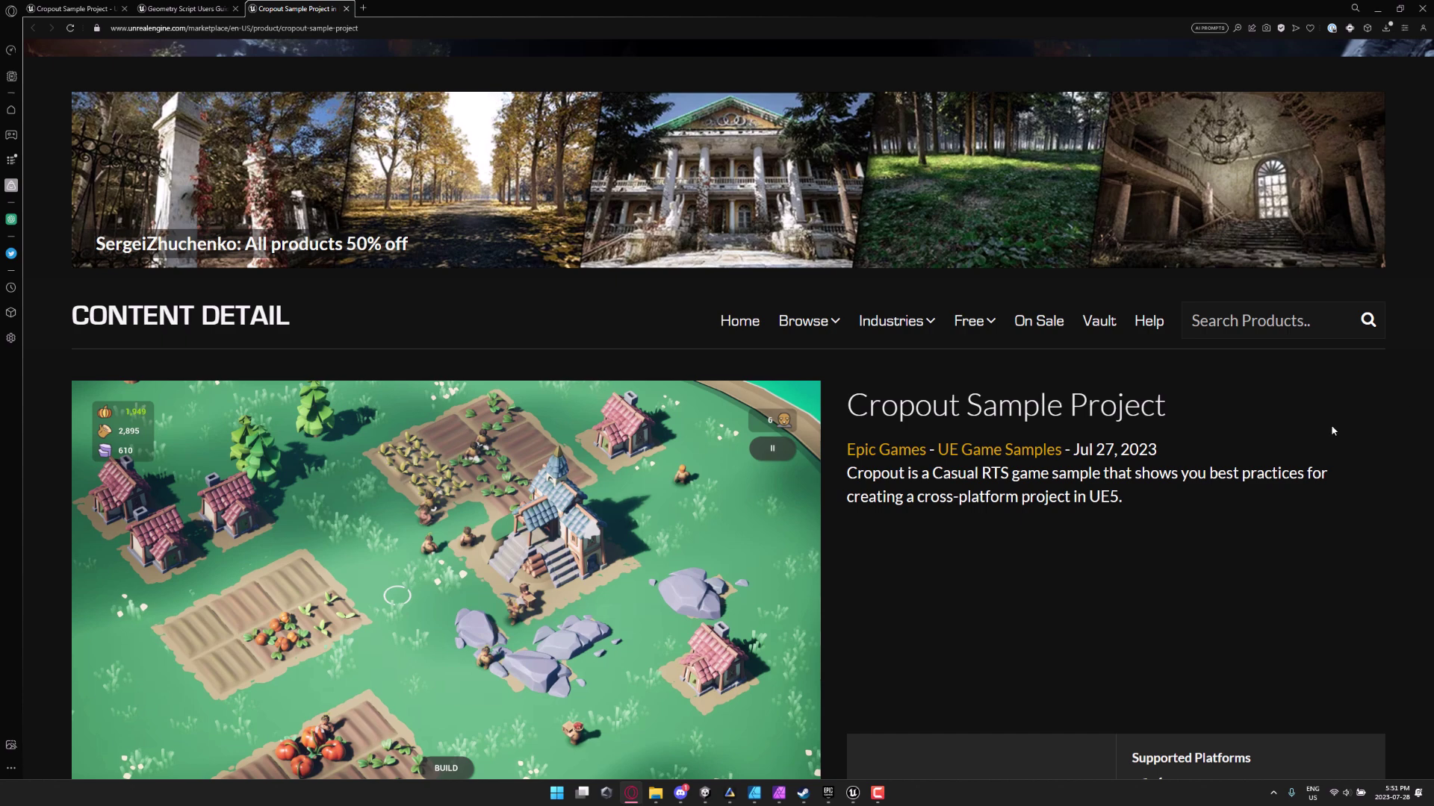
{"action": "scroll", "coordinate": [1221, 507], "scroll_direction": "down", "scroll_amount": 2}
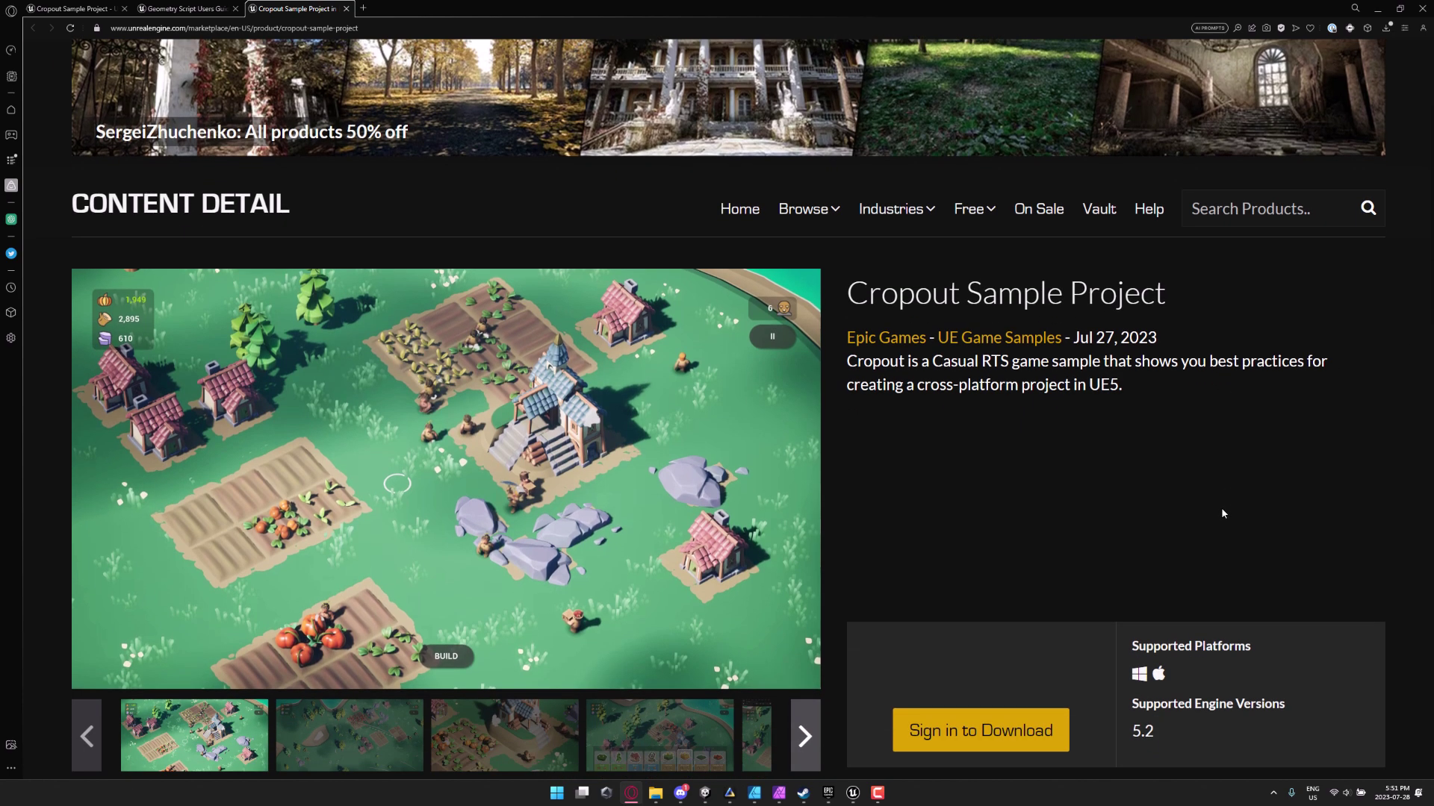
Step: Expand the FAQ answers on engine version (5.2.1+), packaging platforms, and commercial and teaching use
{"action": "key", "text": "ctrl+1"}
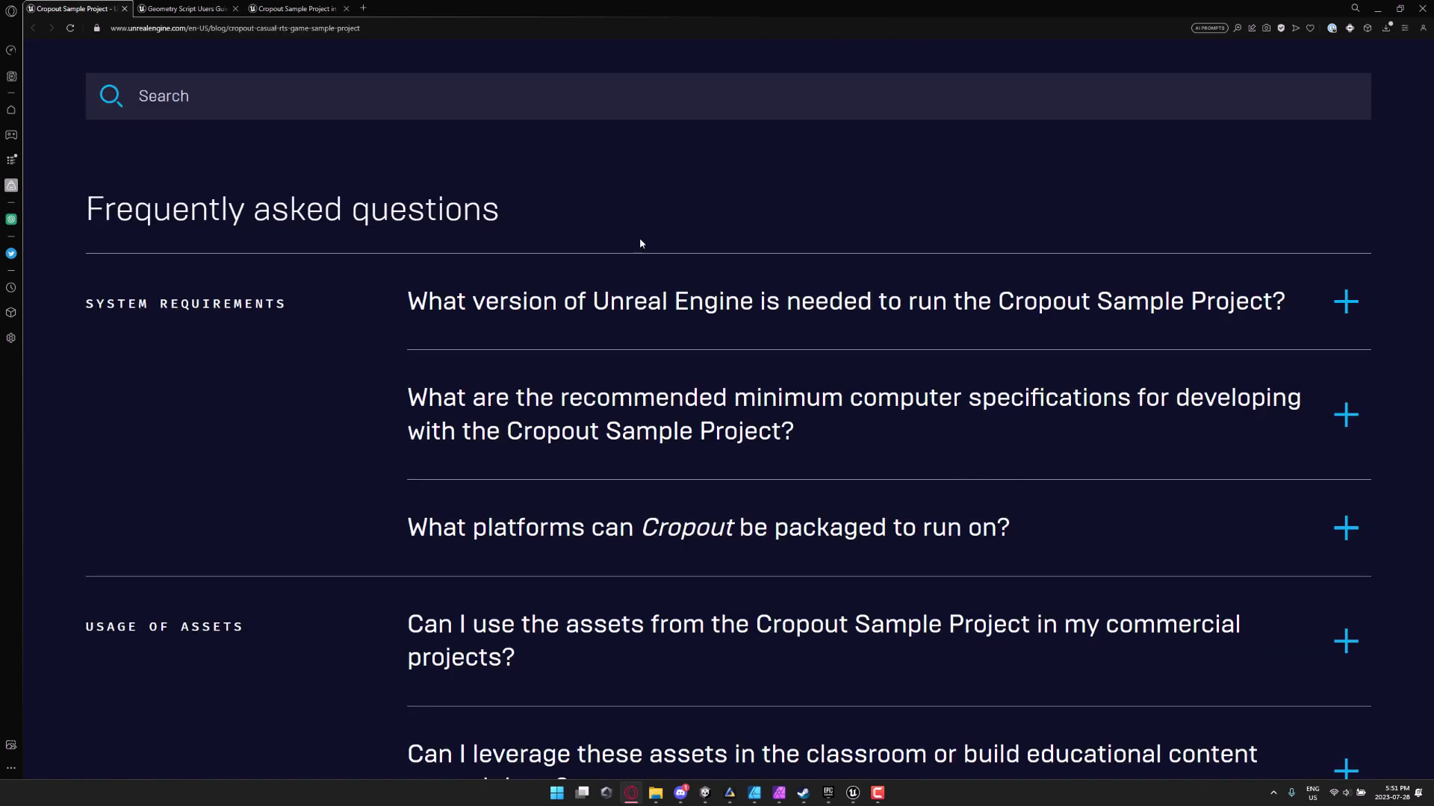
{"action": "left_click", "coordinate": [807, 307]}
{"action": "scroll", "coordinate": [546, 373], "scroll_direction": "down", "scroll_amount": 1}
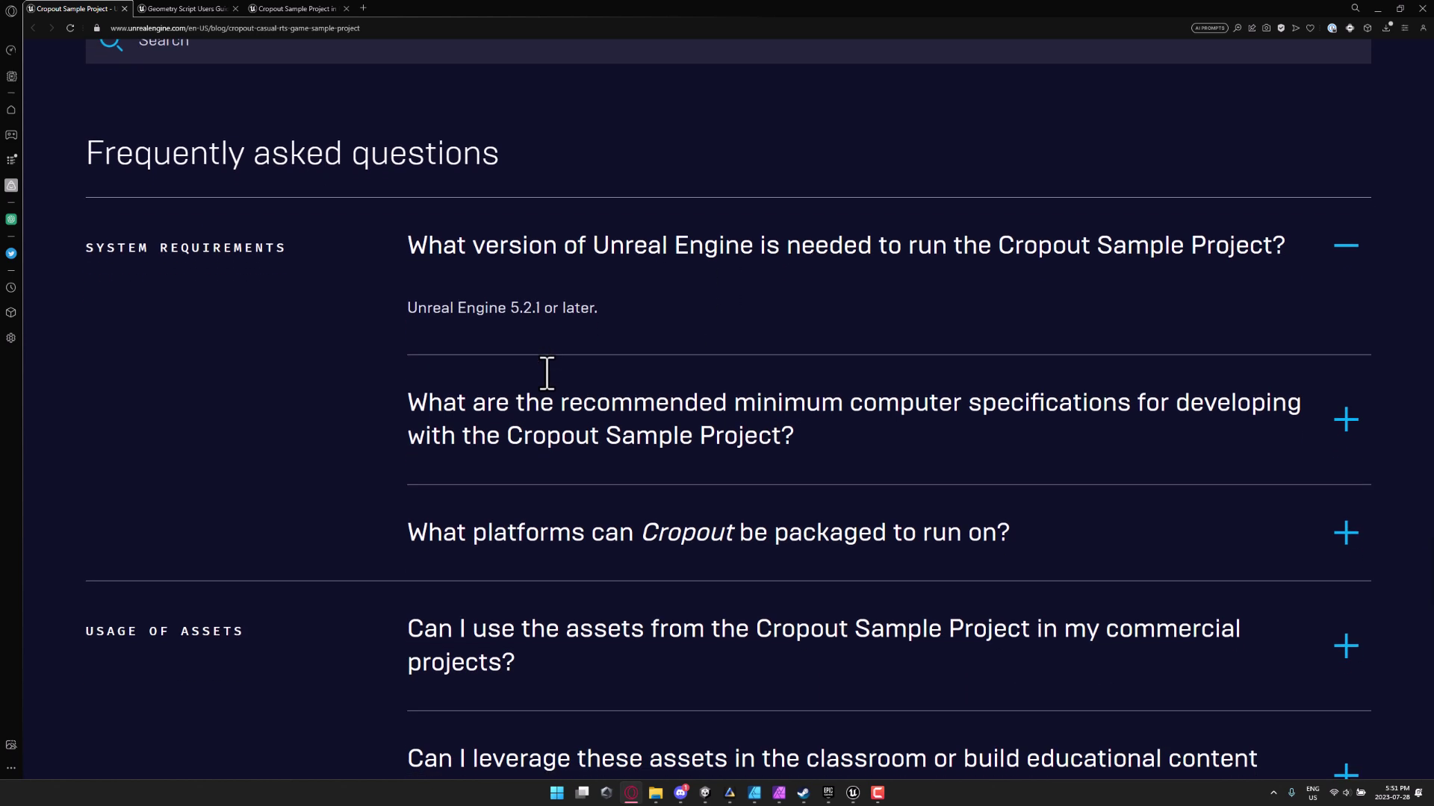
{"action": "scroll", "coordinate": [527, 314], "scroll_direction": "down", "scroll_amount": 2}
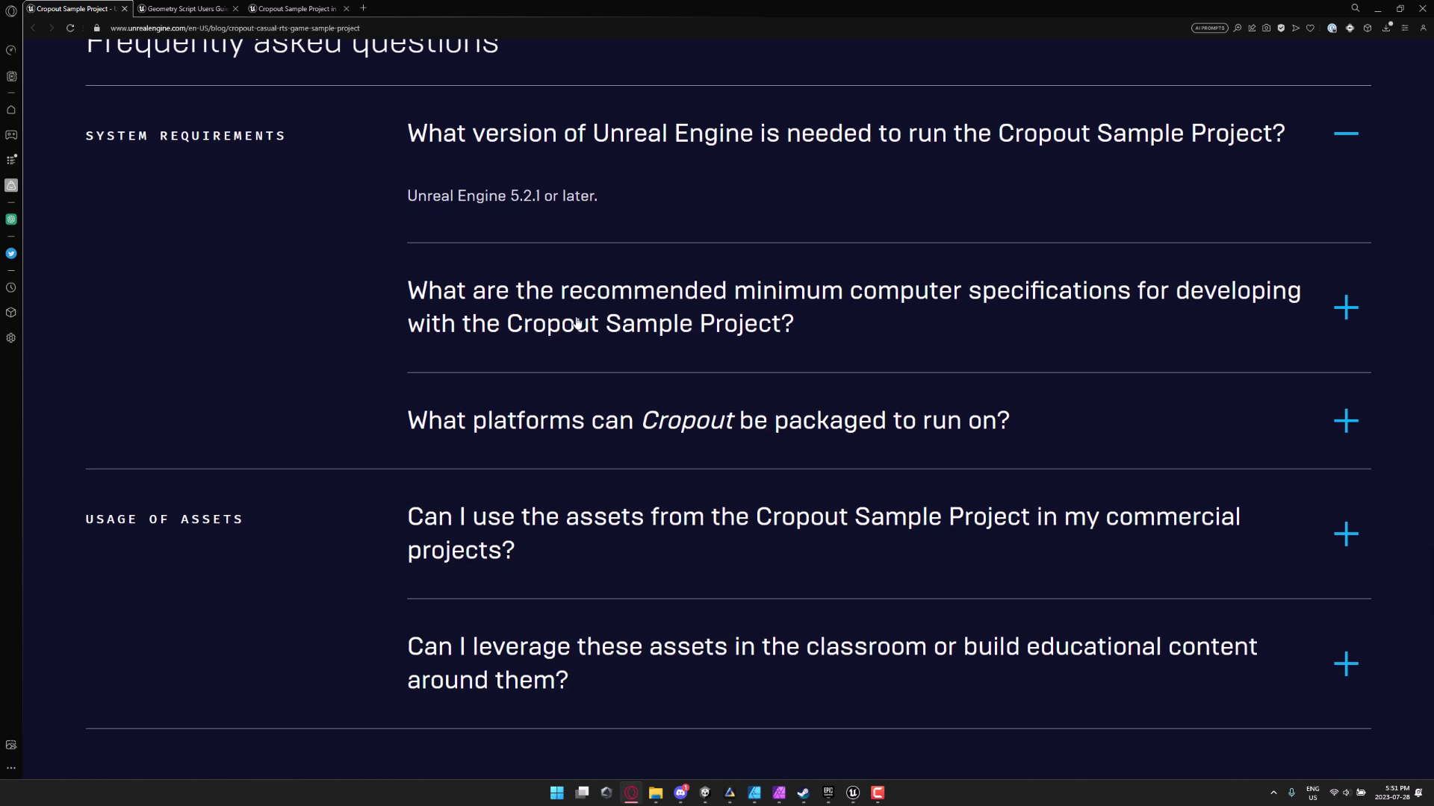
{"action": "scroll", "coordinate": [618, 327], "scroll_direction": "down", "scroll_amount": 2}
{"action": "left_click", "coordinate": [642, 317]}
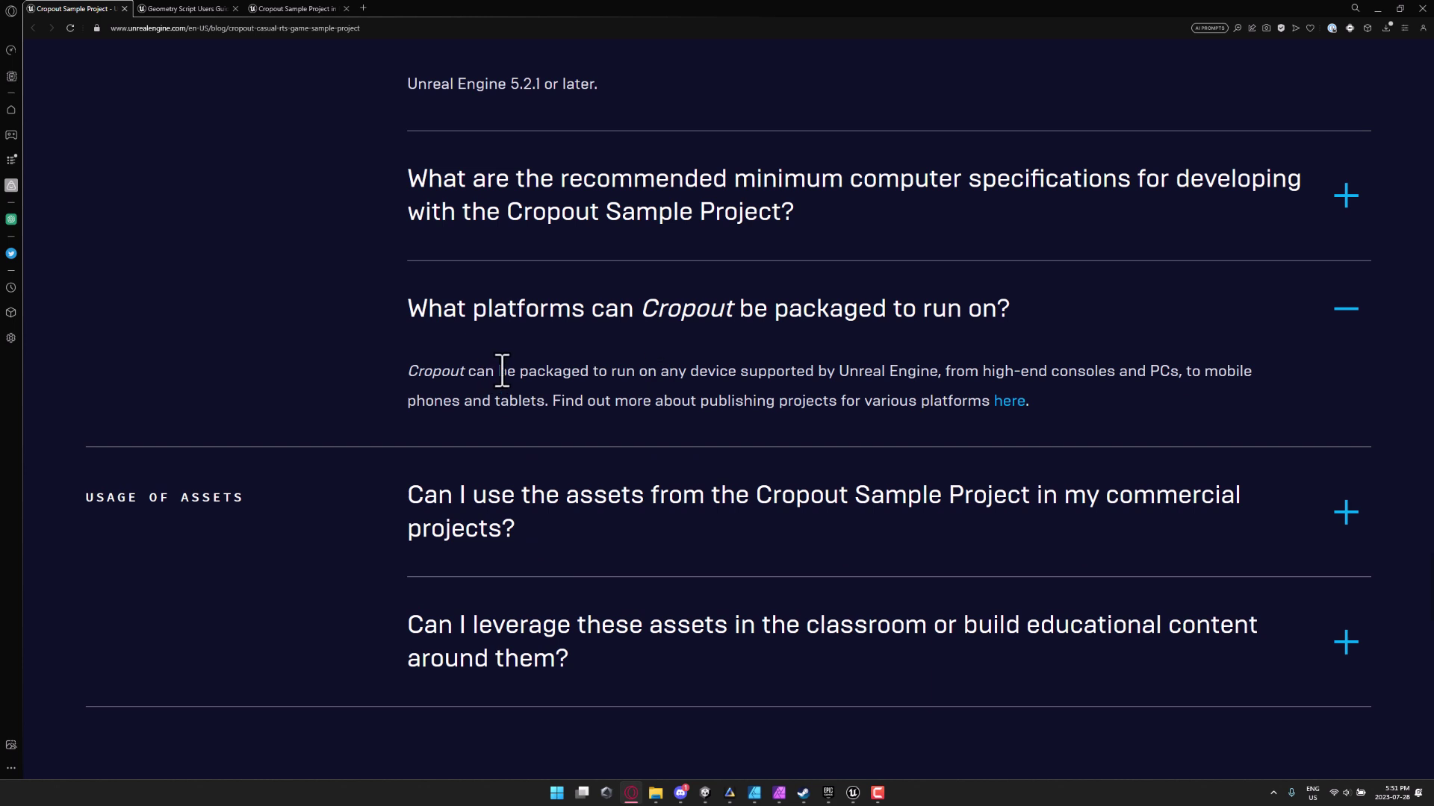
{"action": "scroll", "coordinate": [926, 368], "scroll_direction": "down", "scroll_amount": 1}
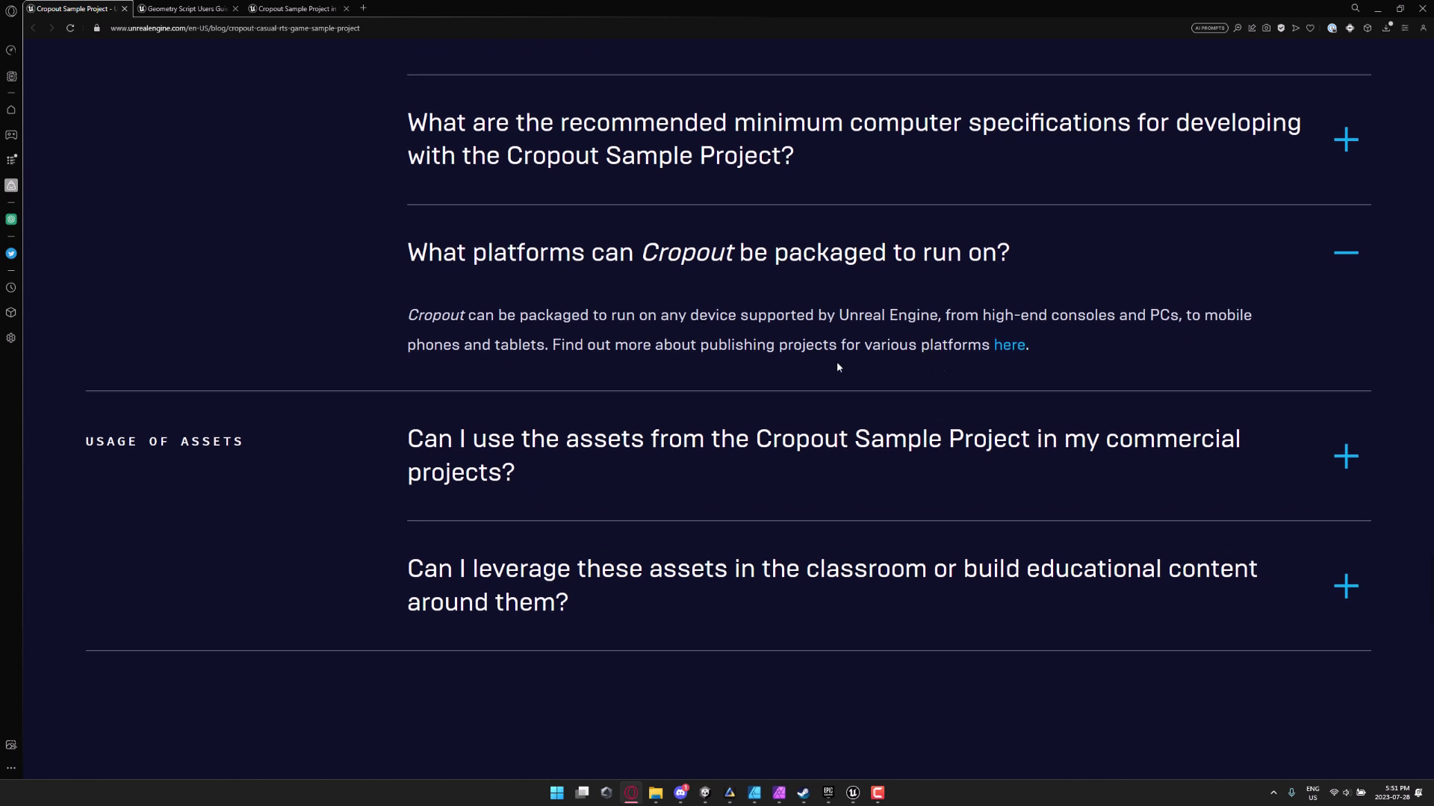
{"action": "scroll", "coordinate": [836, 365], "scroll_direction": "down", "scroll_amount": 1}
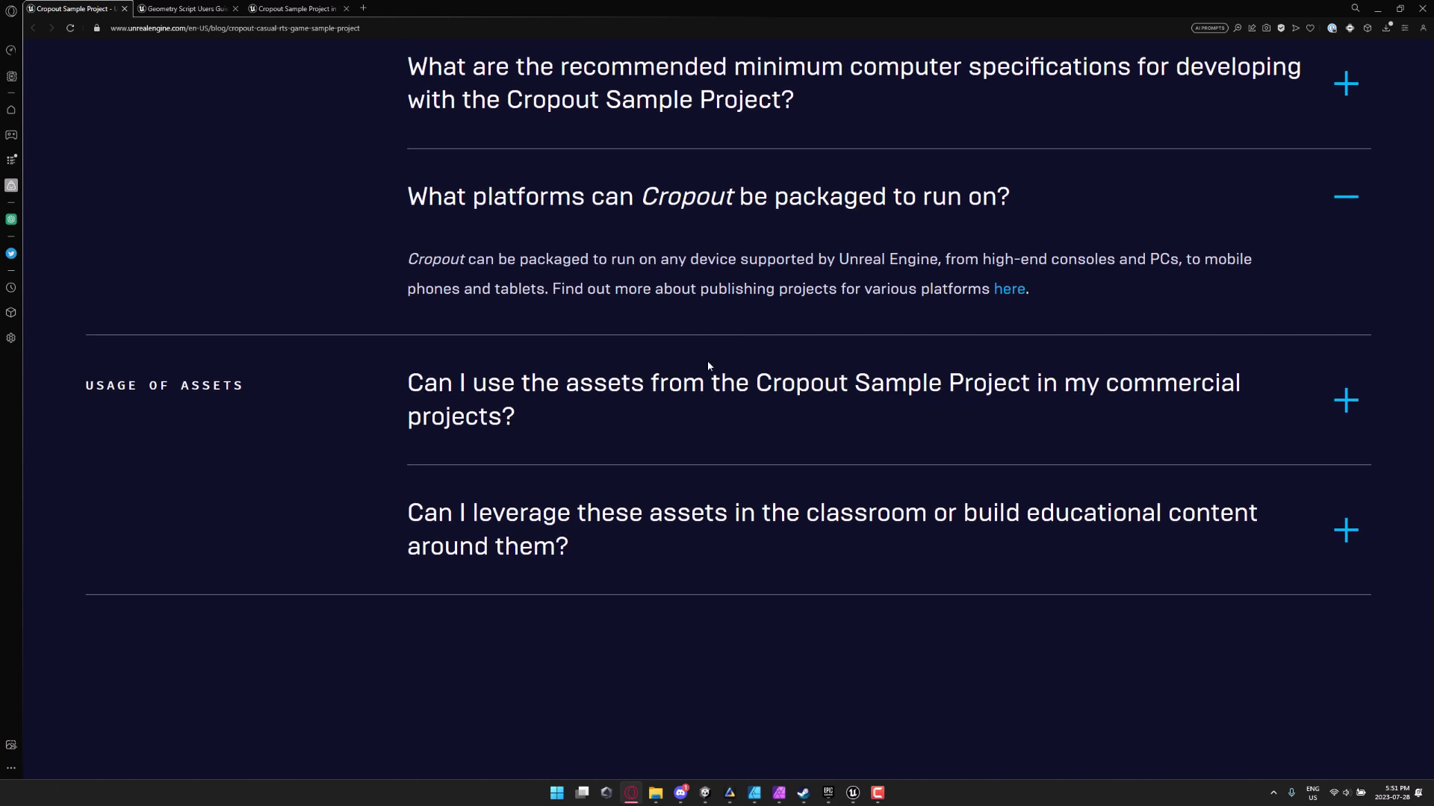
{"action": "left_click", "coordinate": [709, 385]}
{"action": "left_click", "coordinate": [754, 575]}
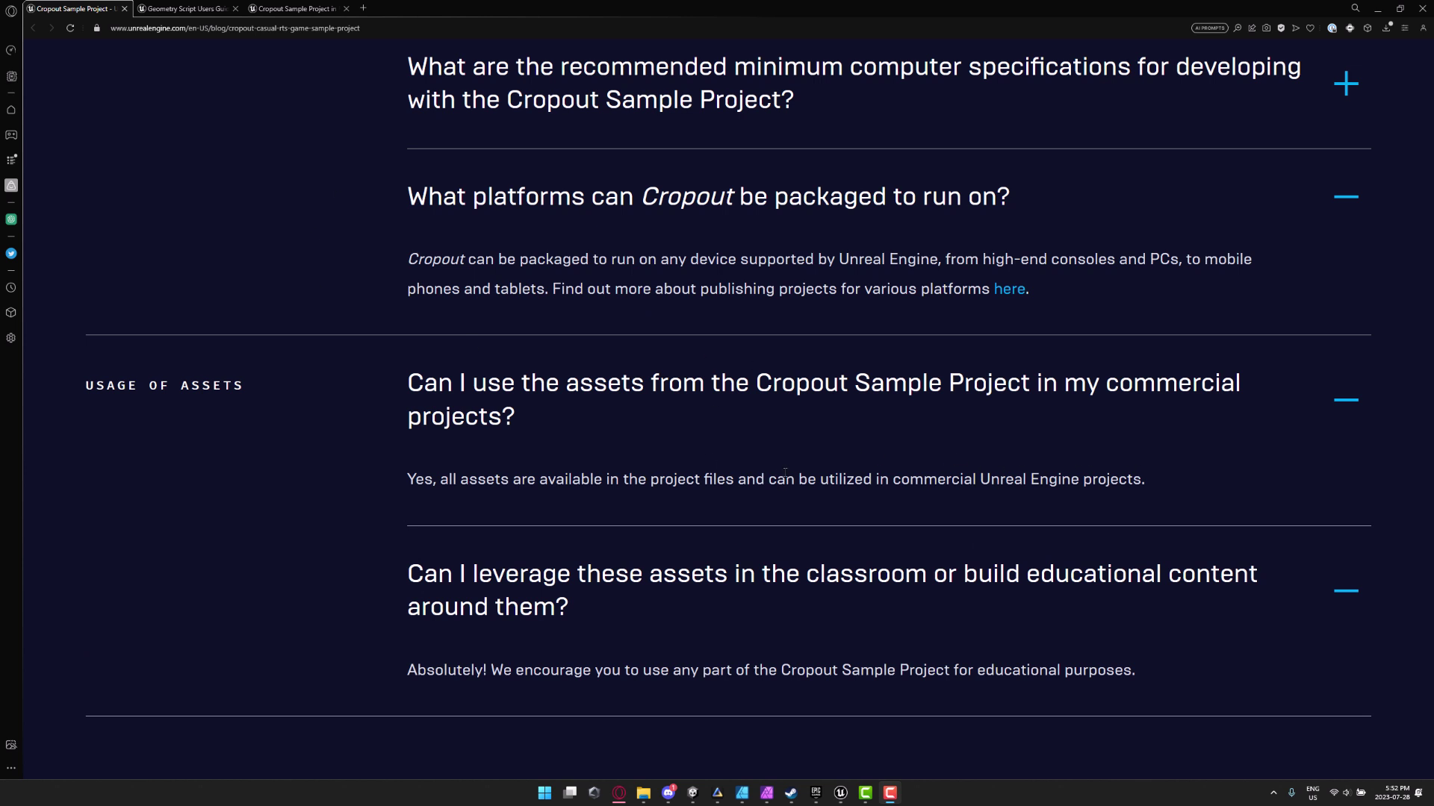